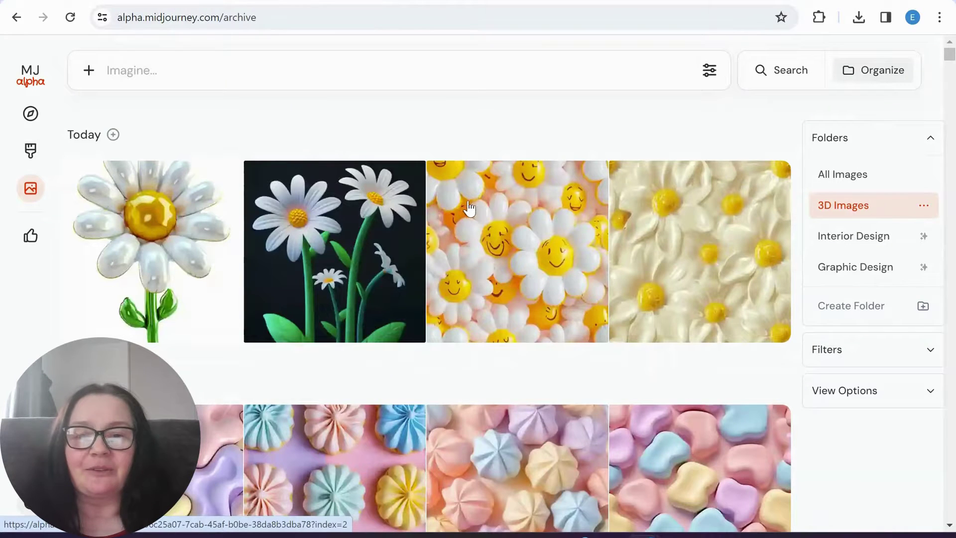
Step: Browse the patterns in the 3D Images folder and open the quilted tile with teal, coral and orange starfish
scroll(190, 393, down, 1)
scroll(190, 393, down, 3)
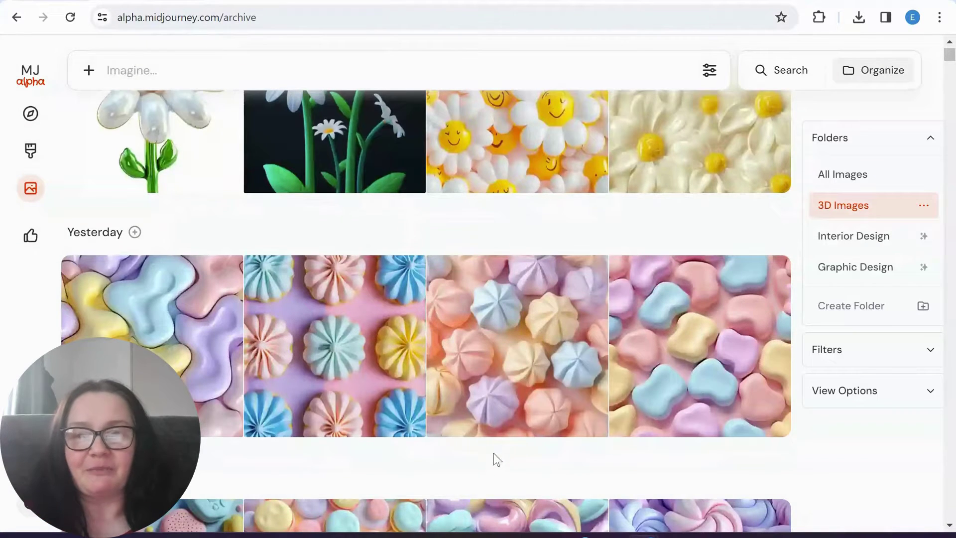
scroll(550, 396, down, 5)
scroll(549, 396, down, 15)
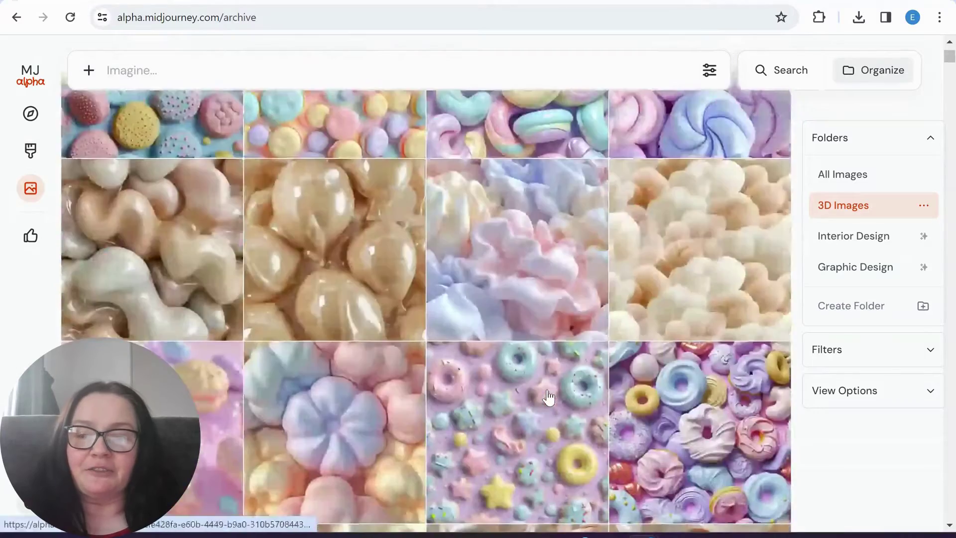
scroll(550, 397, down, 10)
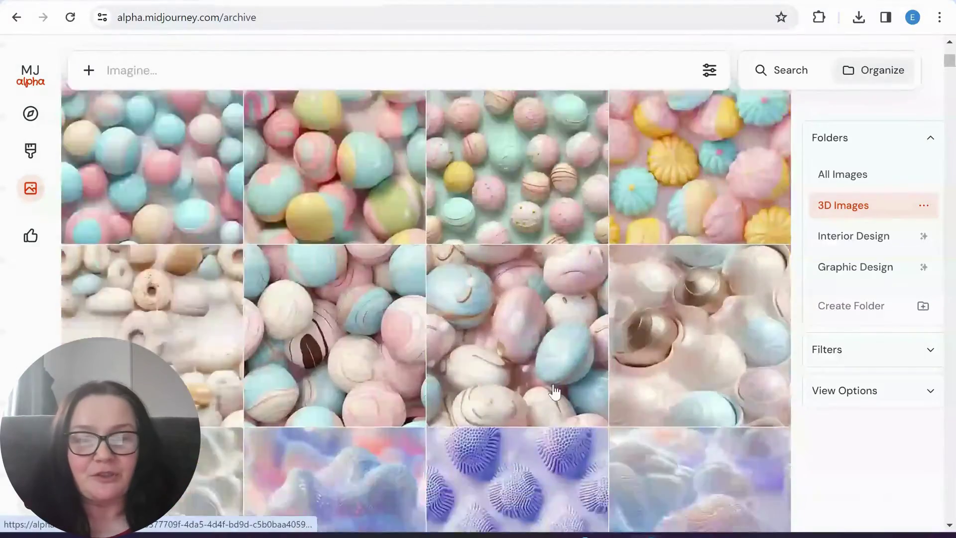
scroll(572, 395, up, 10)
scroll(576, 396, up, 4)
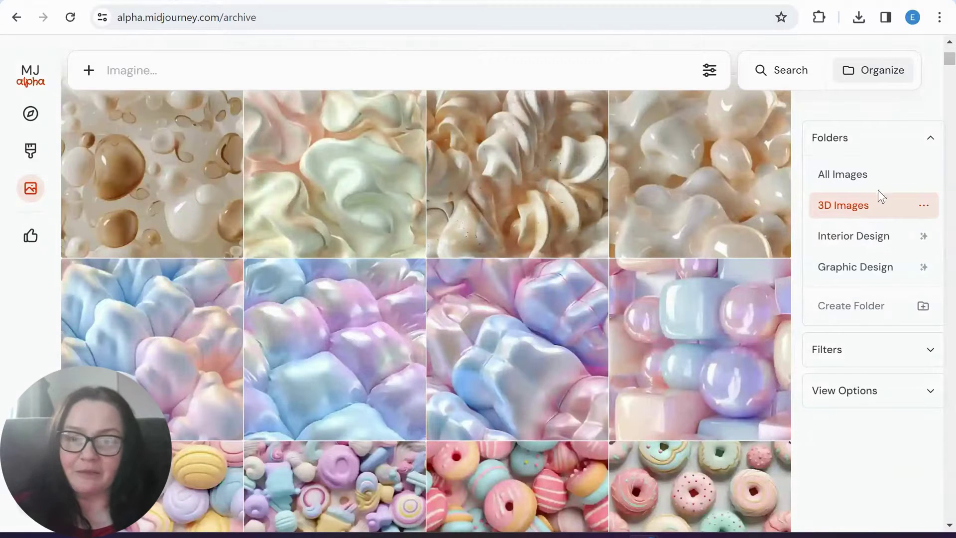
scroll(452, 288, up, 1)
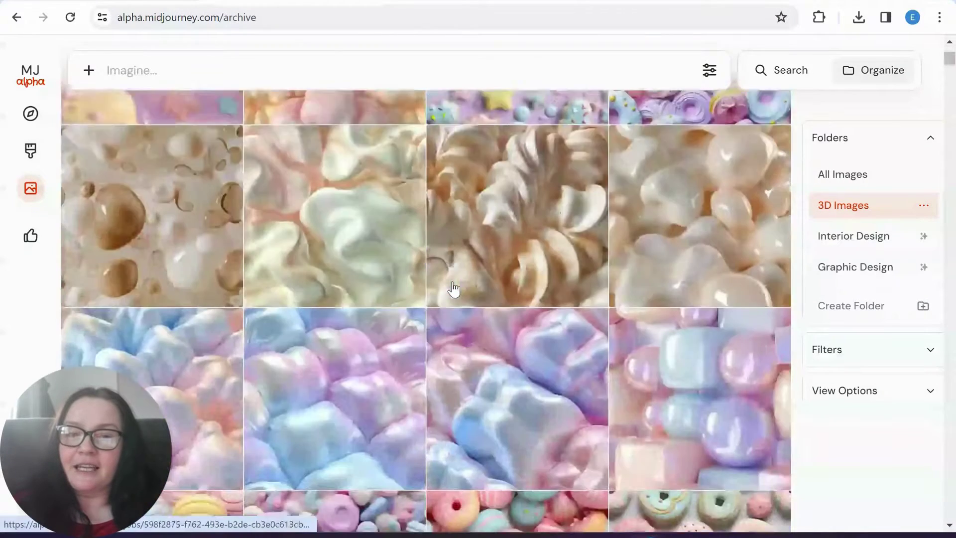
scroll(453, 288, up, 3)
scroll(493, 230, down, 10)
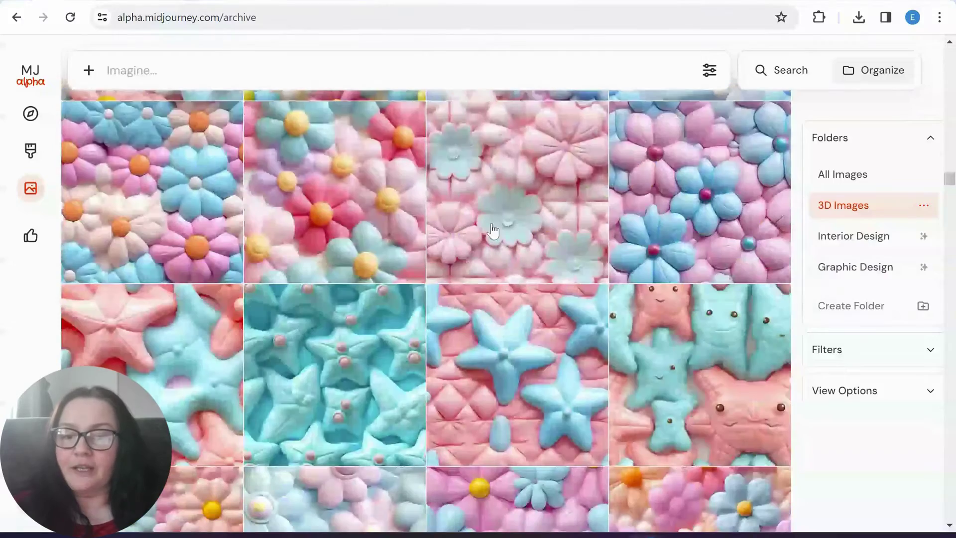
scroll(454, 242, down, 15)
scroll(454, 241, down, 8)
scroll(363, 305, down, 18)
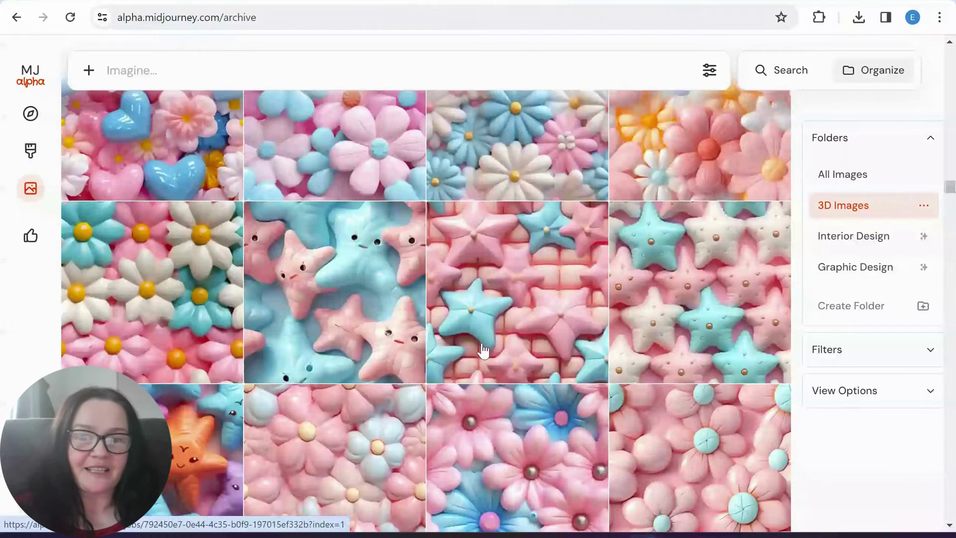
scroll(534, 337, down, 10)
scroll(534, 337, down, 15)
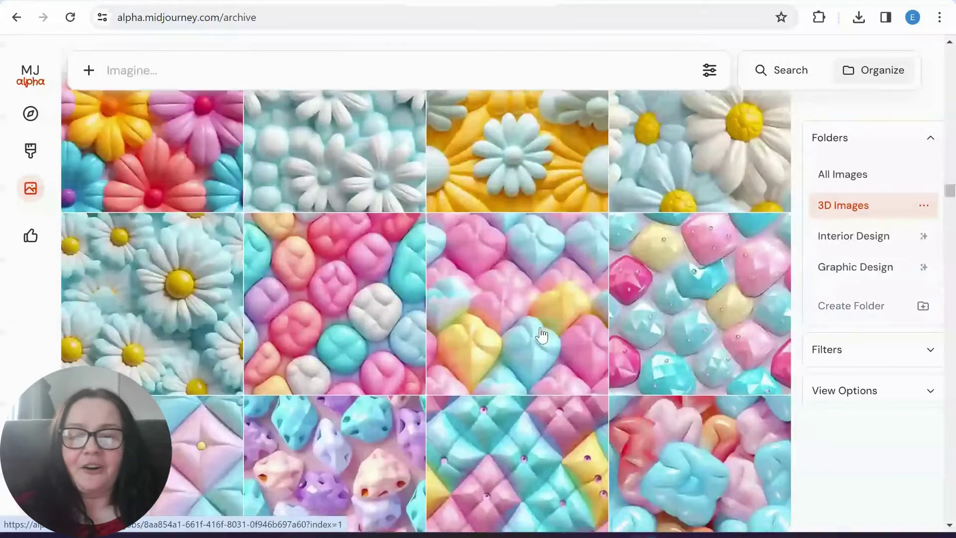
scroll(513, 321, down, 15)
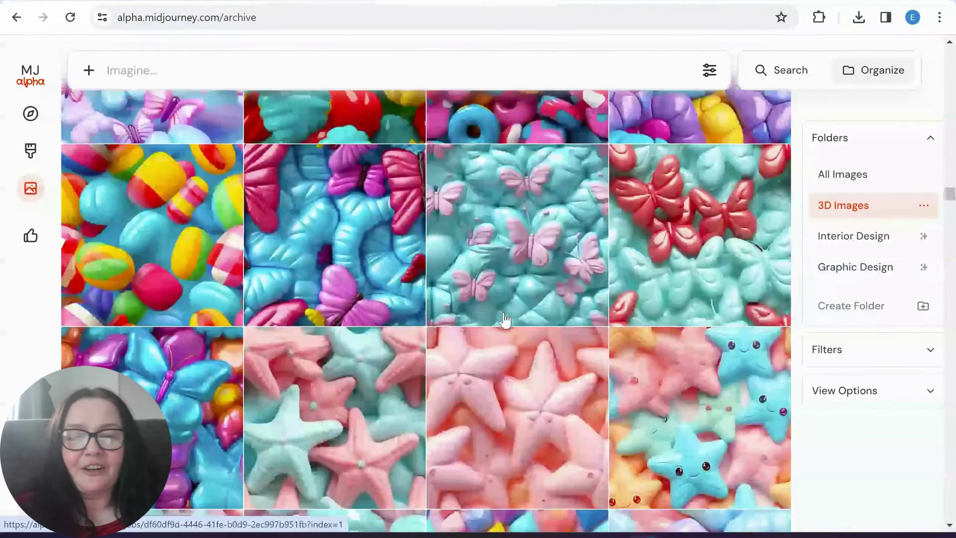
scroll(502, 319, down, 2)
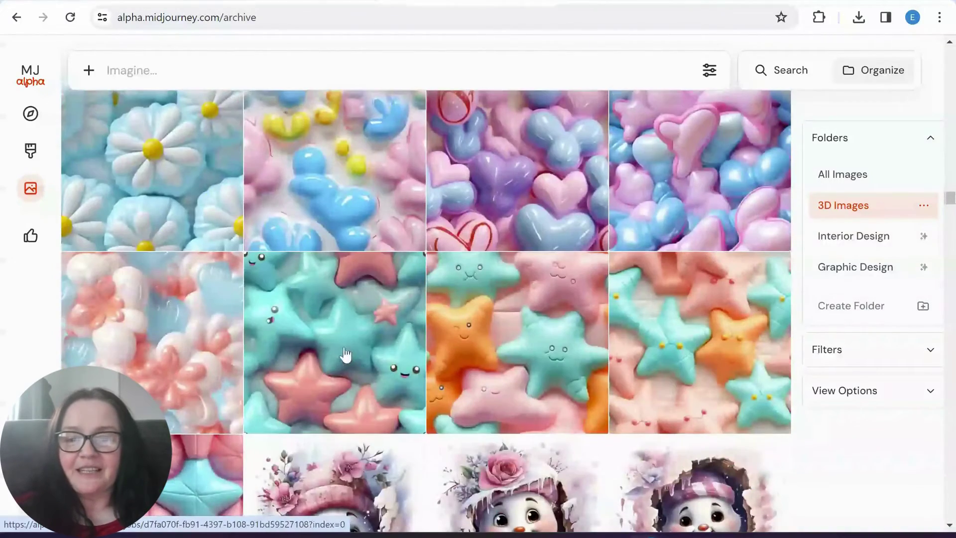
click(669, 325)
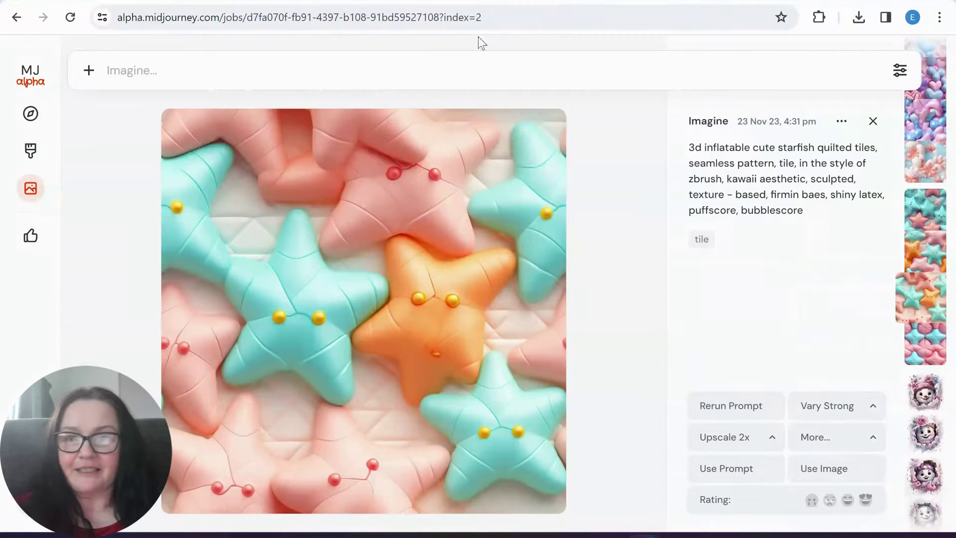
Step: Open the seamless texture checker at pycheung.com/checker/ in a new browser tab
key(ctrl+t)
text(pycheung.com/checker/)
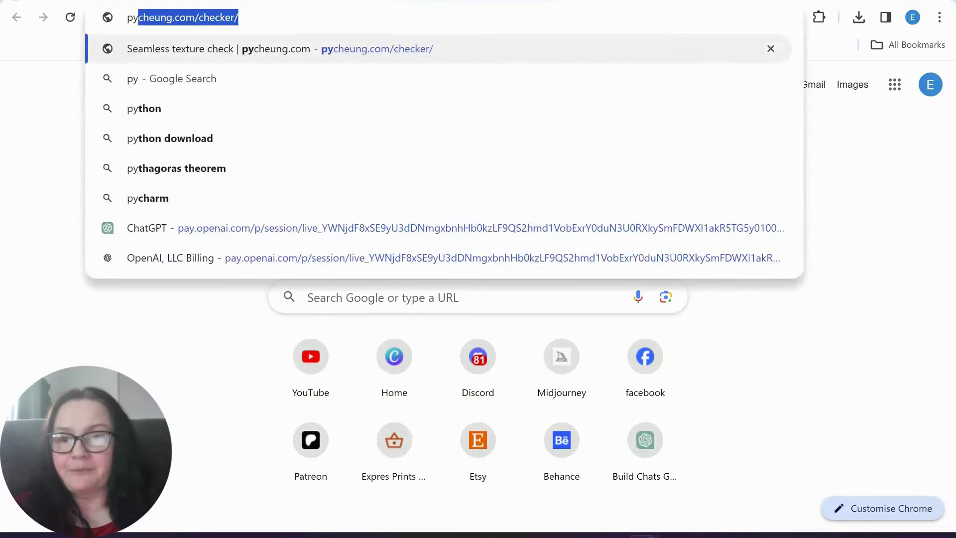
key(Return)
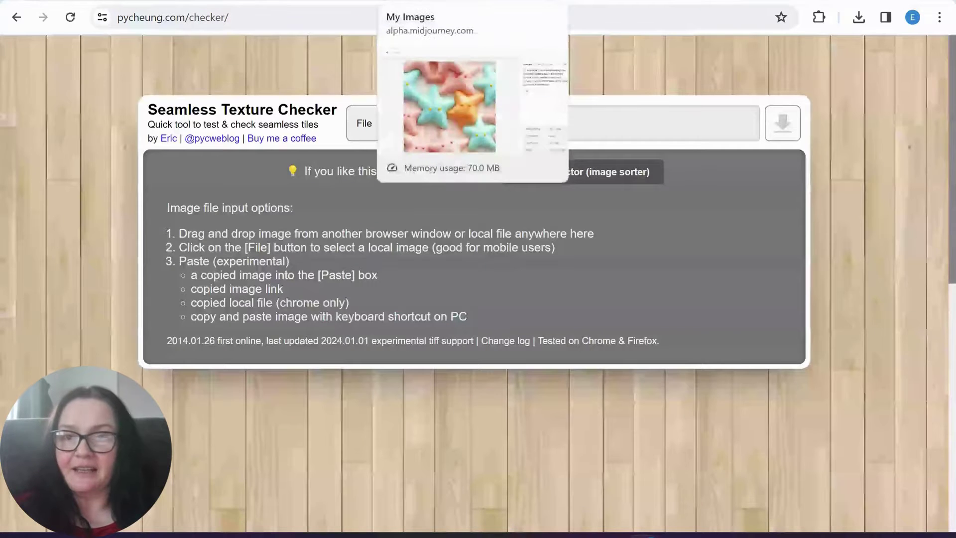
Step: Return to Midjourney and view the preceding starfish variations through to the coral and blue hearts-and-flowers pattern
click(428, 2)
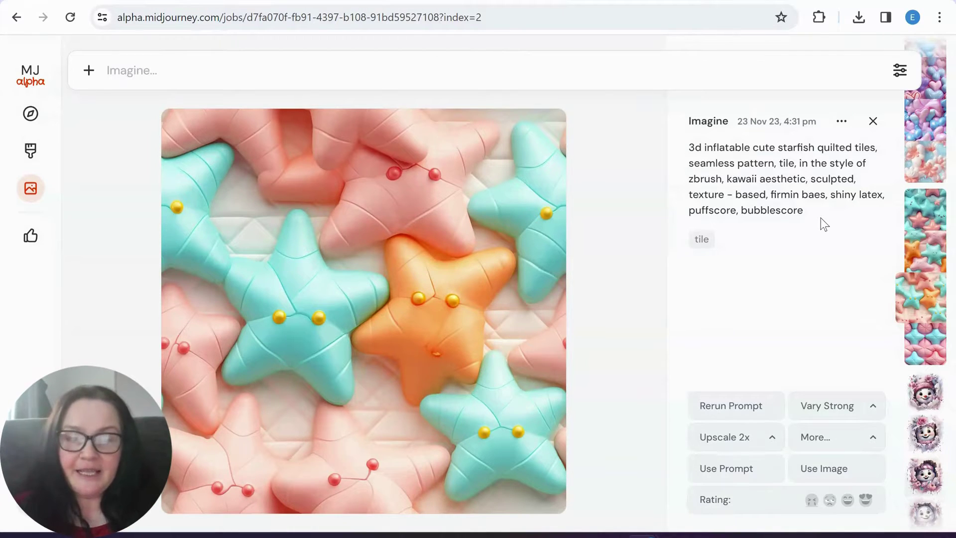
key(Left)
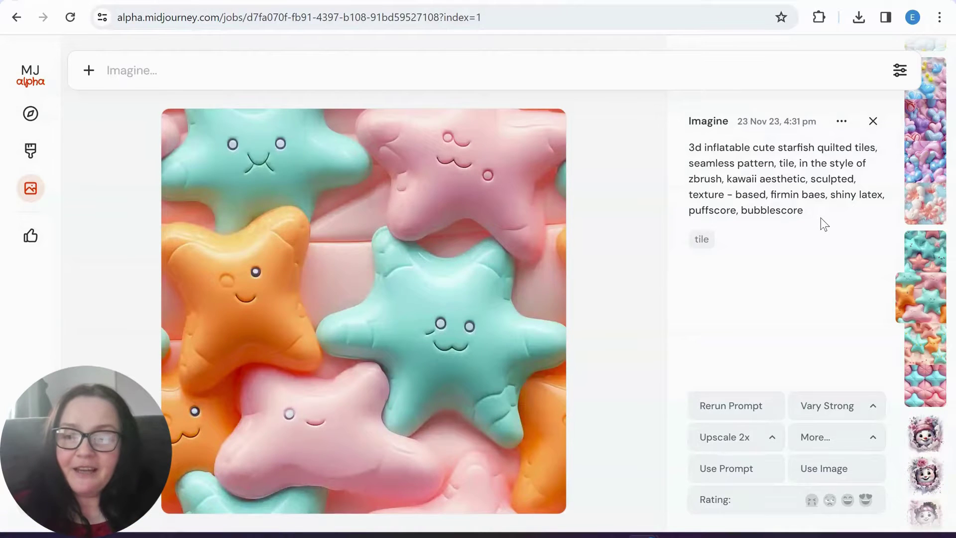
key(Left)
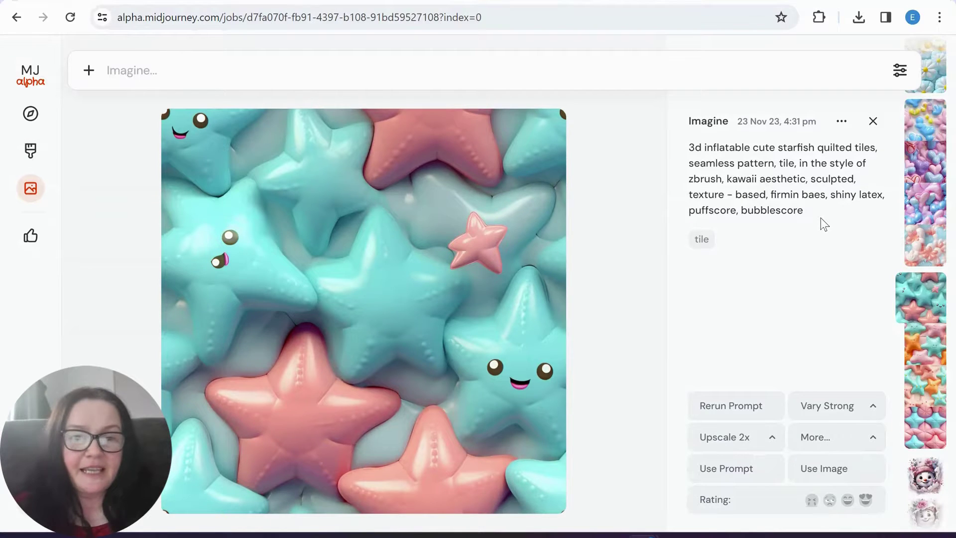
key(Left)
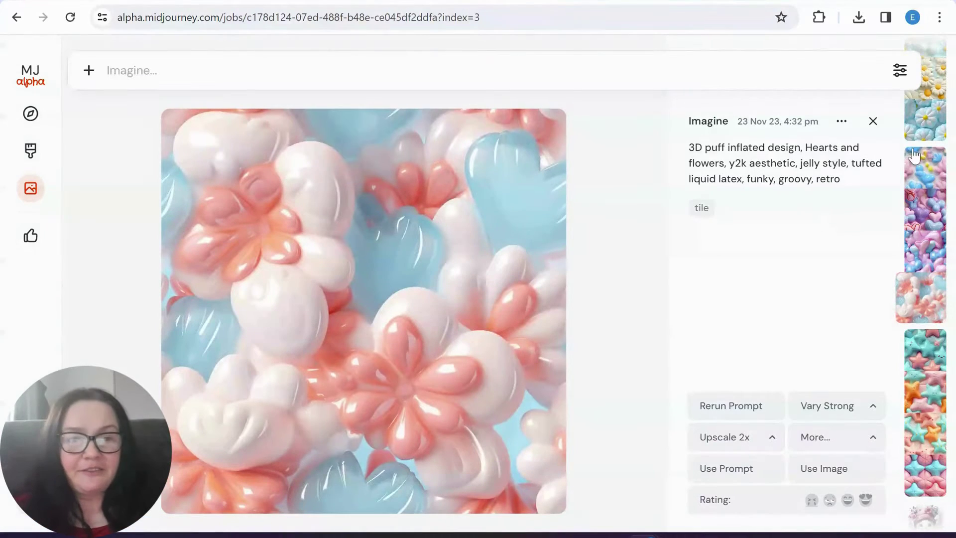
Step: Find the glossy pink, purple and blue hearts tile in the archive and download it
click(872, 120)
scroll(547, 363, up, 3)
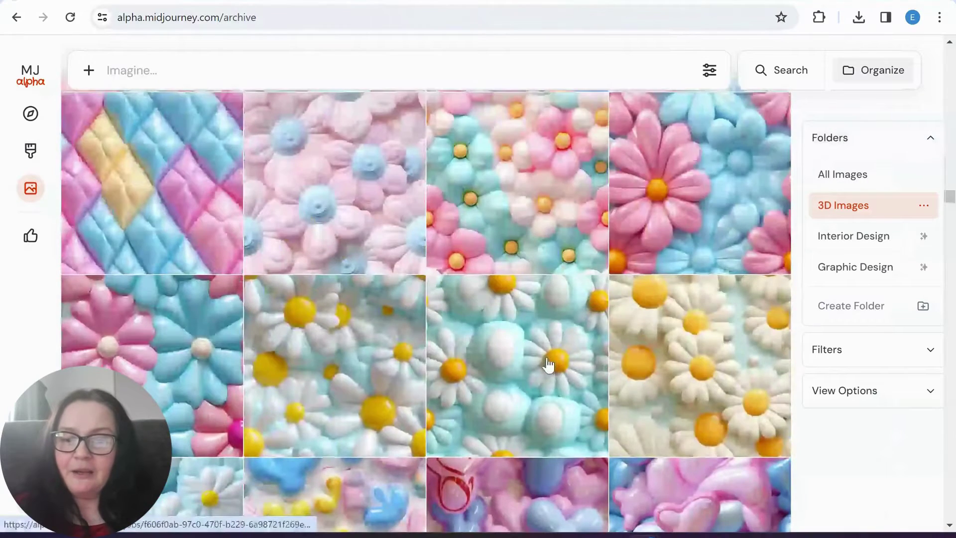
scroll(547, 365, down, 3)
click(518, 325)
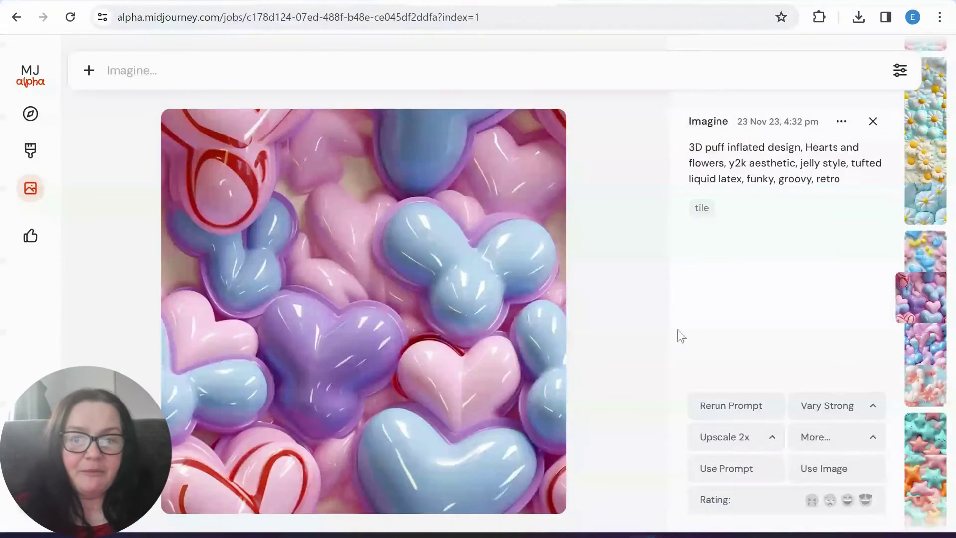
click(841, 122)
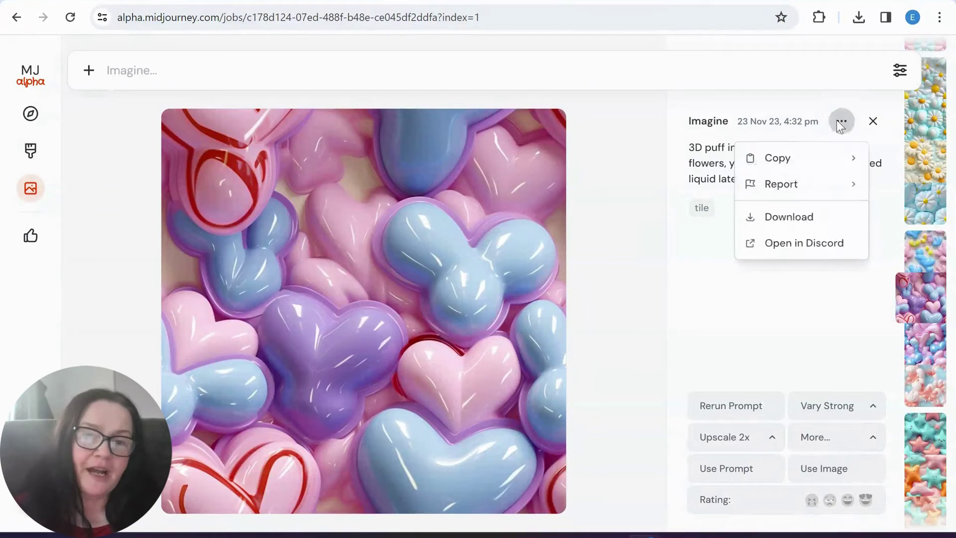
click(792, 217)
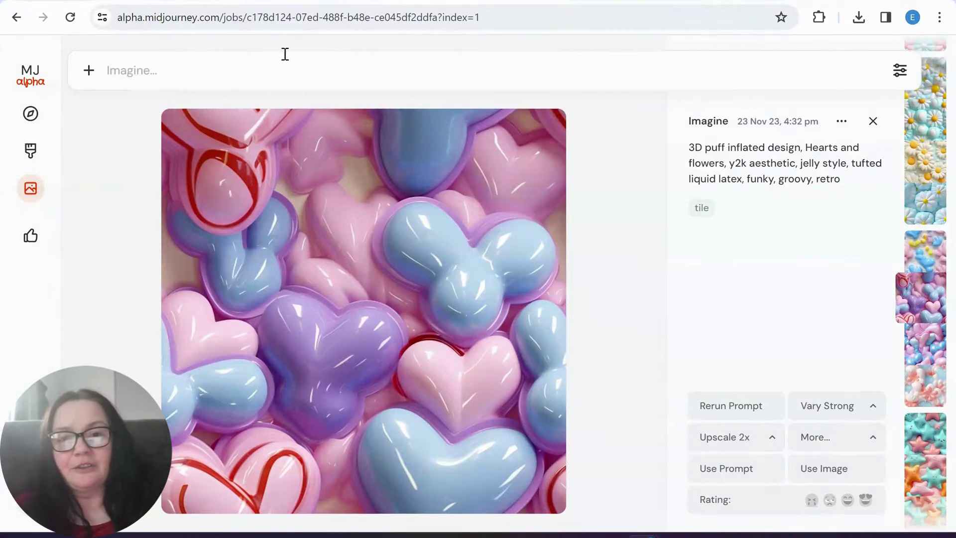
Step: Load the downloaded hearts image from the Downloads folder into the Seamless Texture Checker
key(ctrl+Tab)
click(368, 128)
click(193, 145)
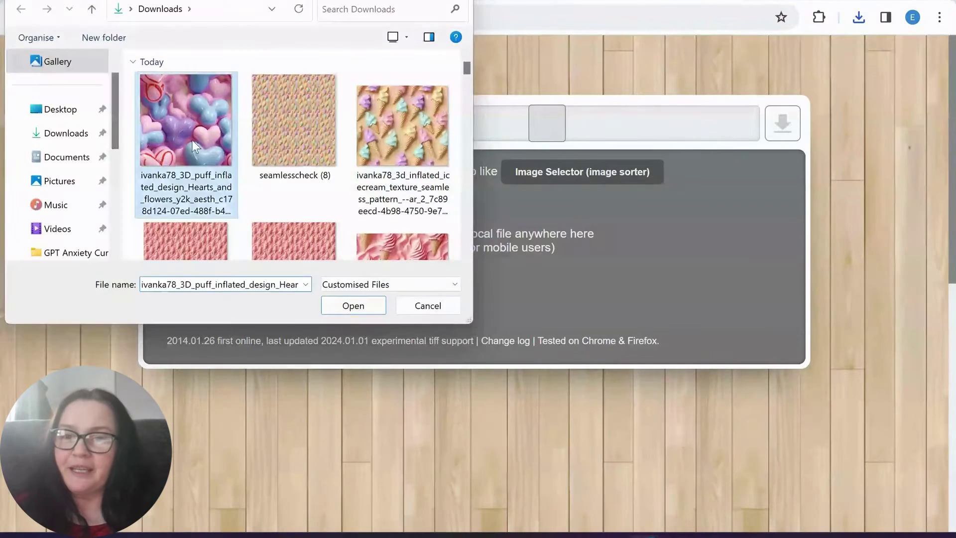
double_click(192, 139)
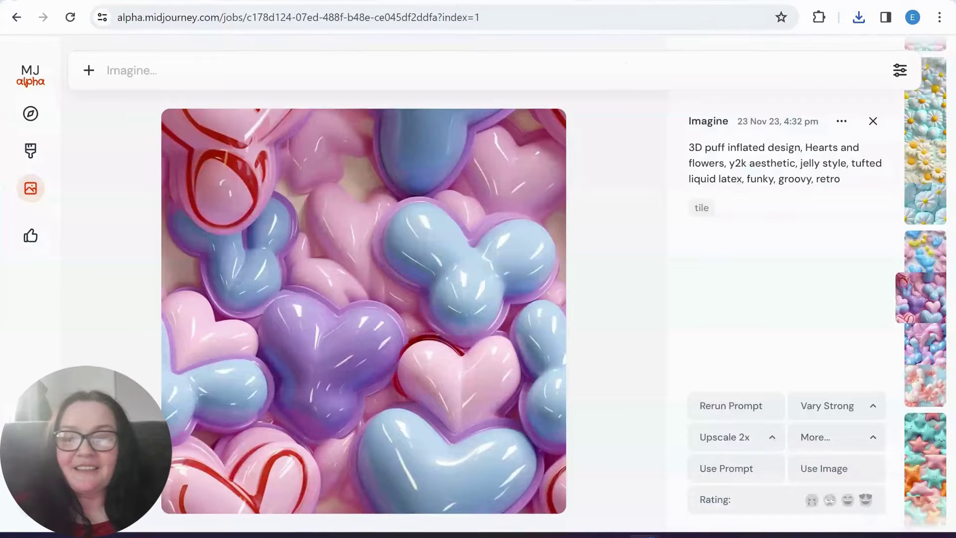
Step: Go back to the Midjourney archive and view the inflatable daisies tile with white petals on light blue
click(873, 122)
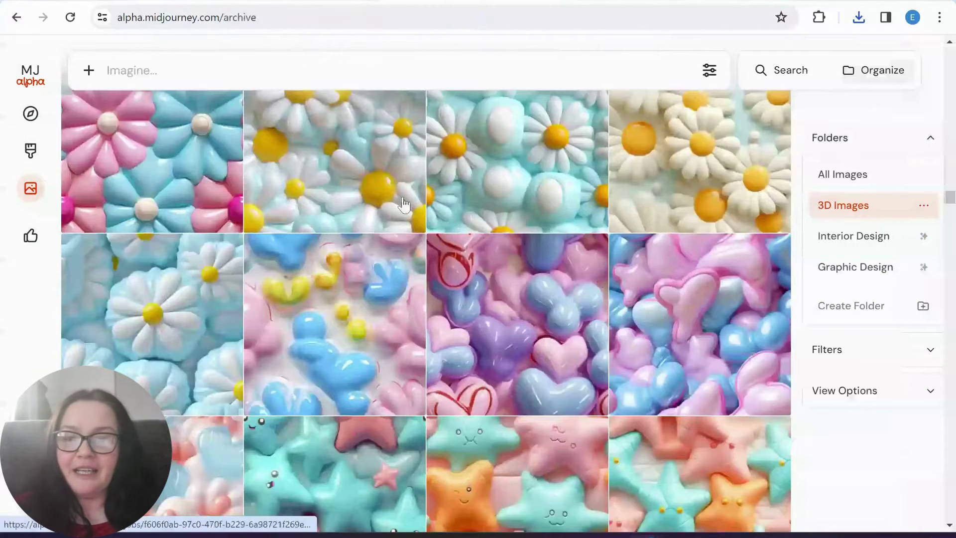
scroll(342, 256, up, 3)
click(342, 256)
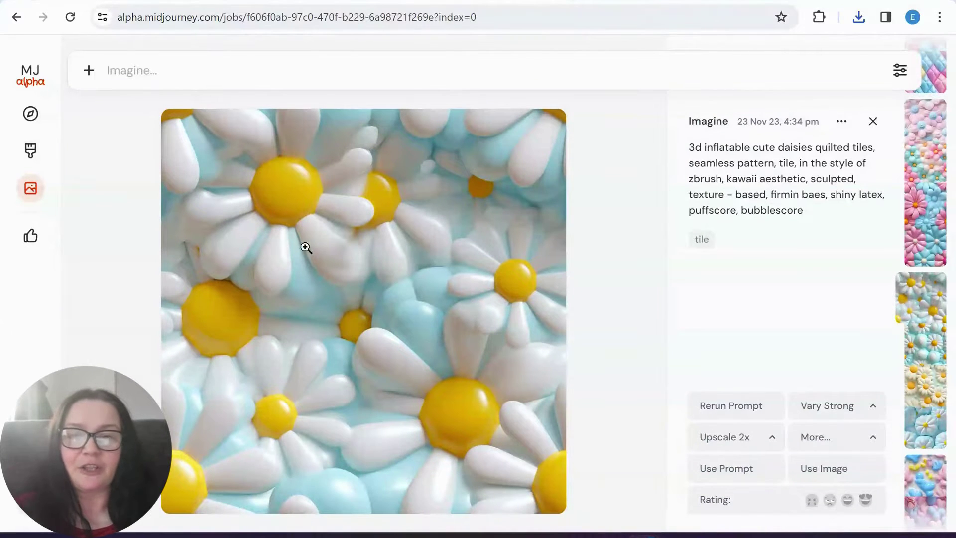
Step: Return to the newer patterns in the archive and view the pink and blue puffed diamond tile
click(871, 123)
scroll(448, 339, up, 10)
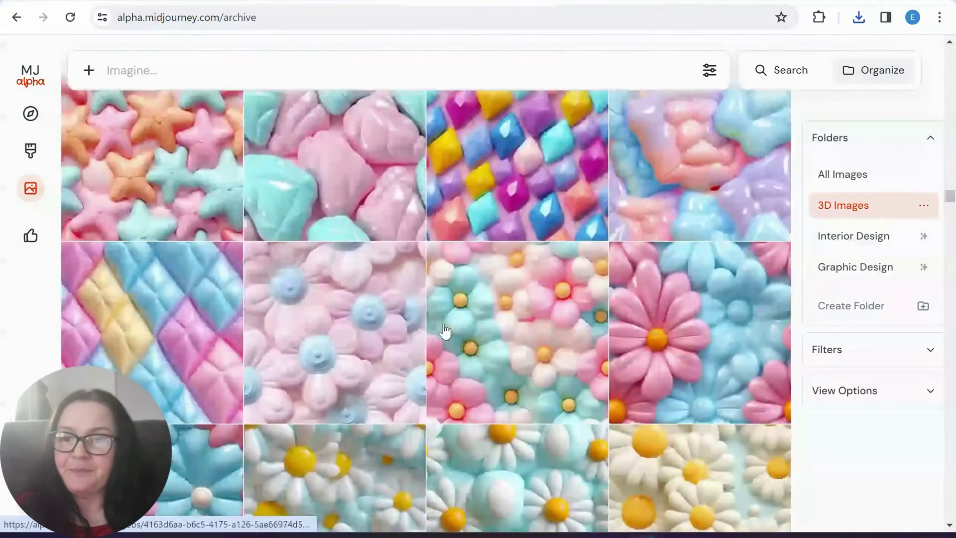
scroll(454, 344, up, 9)
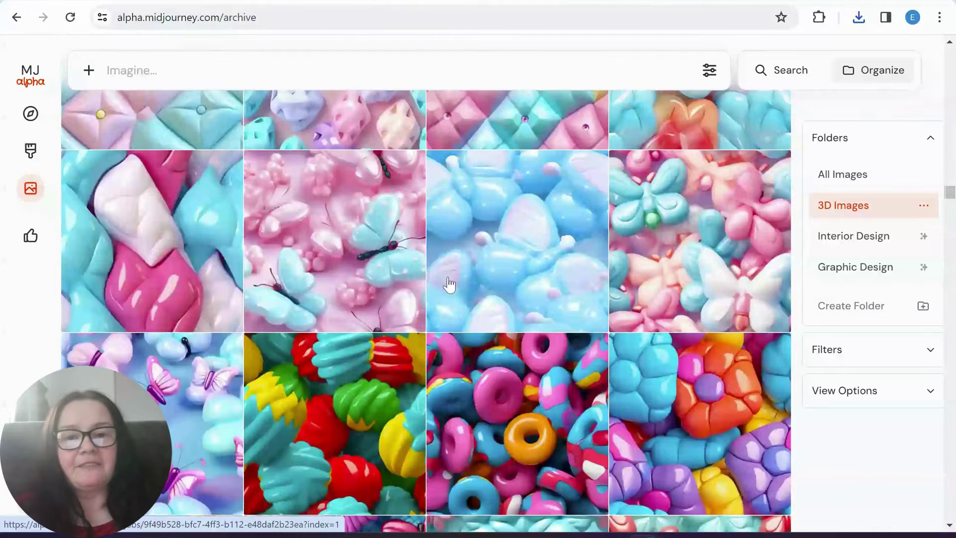
scroll(423, 264, up, 5)
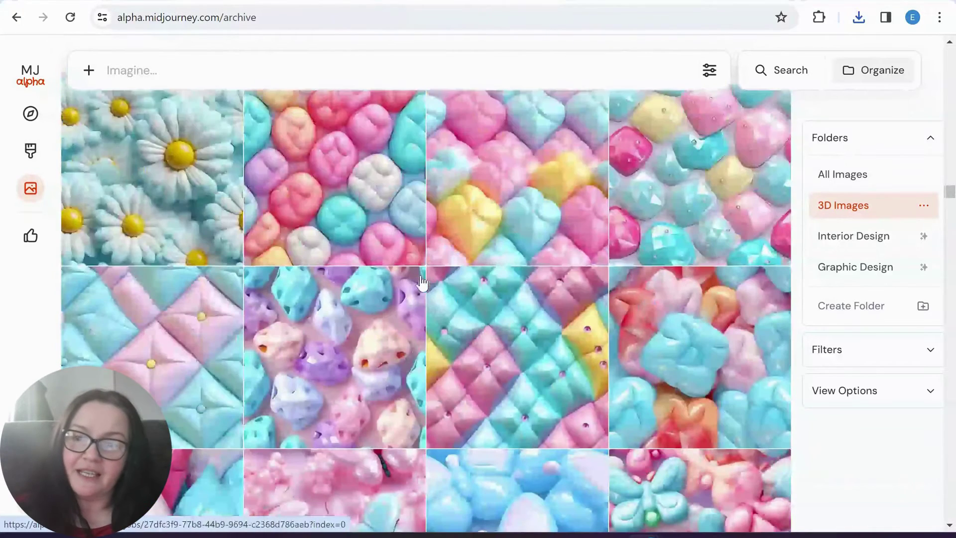
click(231, 368)
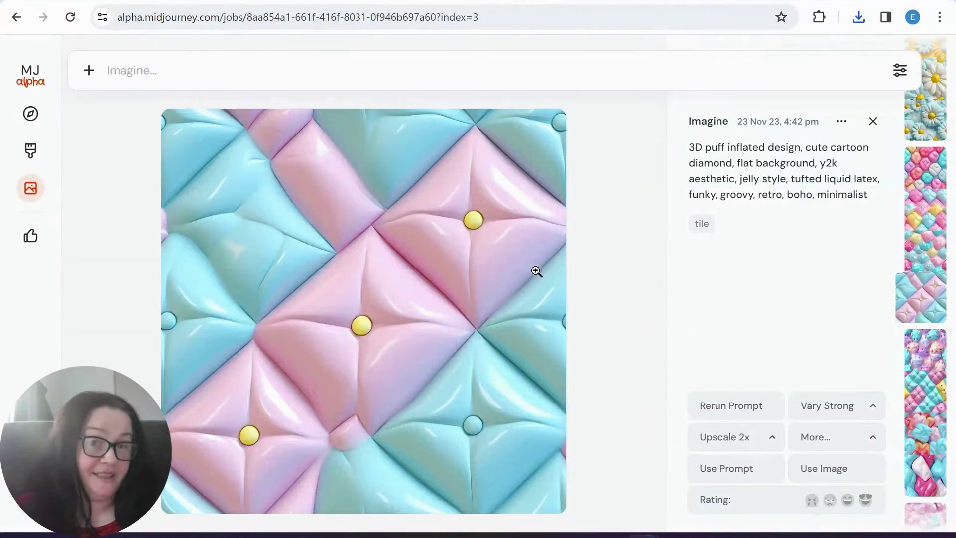
Step: Close the diamond tile and view the hearts-and-flowers pattern with glossy blue hearts and pink blossoms
click(873, 121)
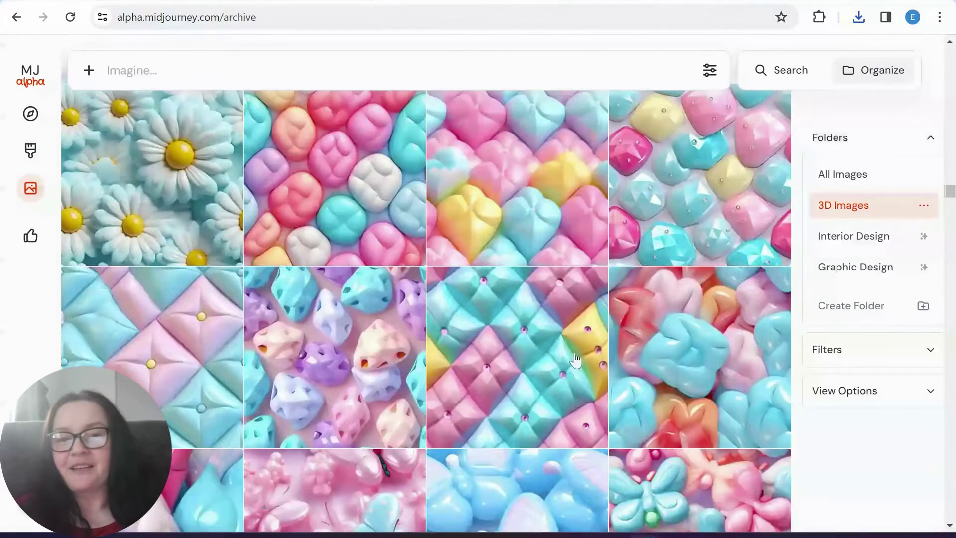
scroll(541, 379, up, 3)
scroll(541, 378, up, 4)
scroll(542, 377, up, 6)
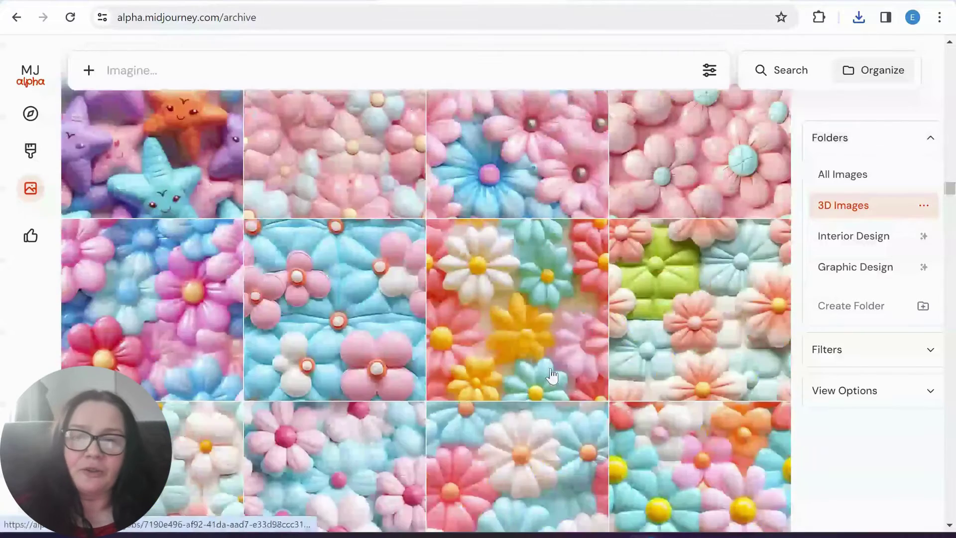
scroll(536, 377, up, 2)
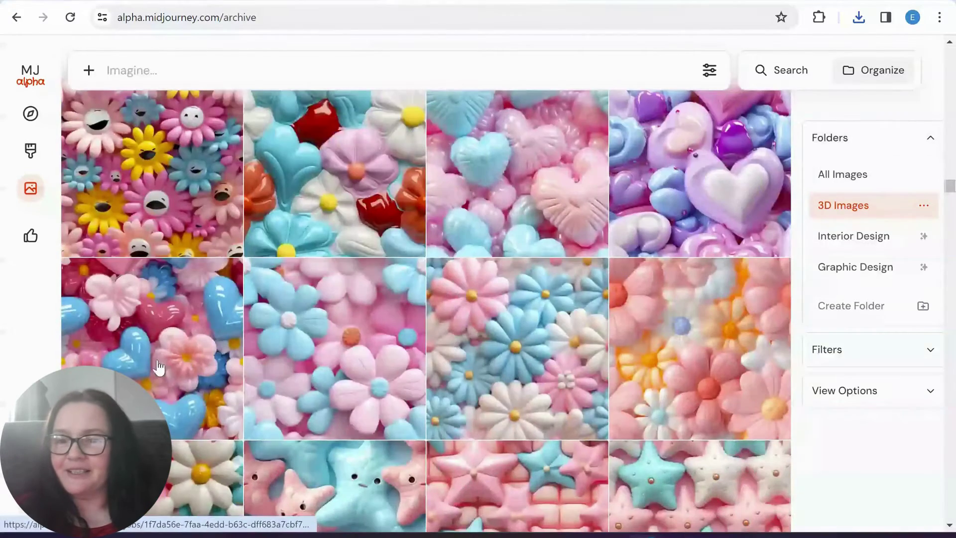
click(159, 358)
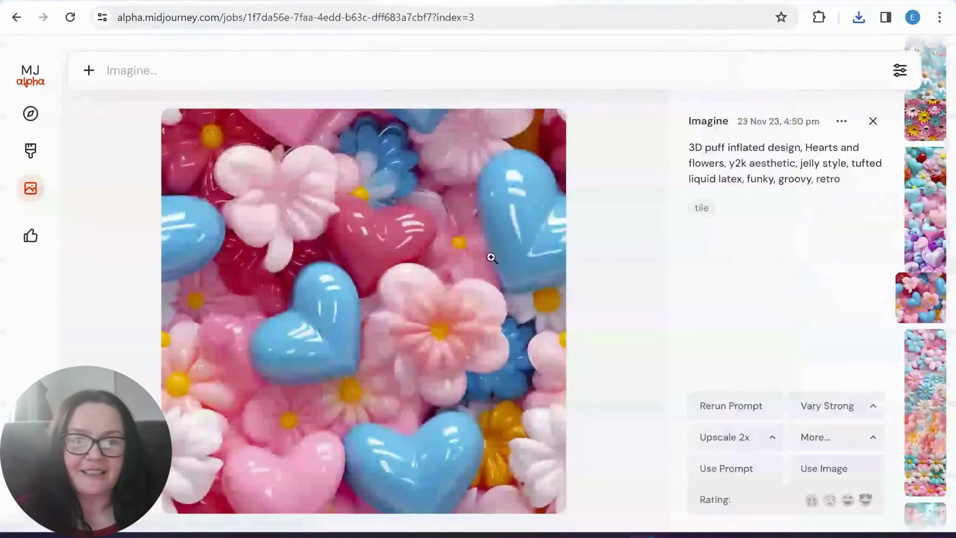
Step: Close the hearts-and-flowers pattern and view the cartoon daisy tile with smiling faces on a blue background
click(872, 121)
scroll(531, 311, up, 2)
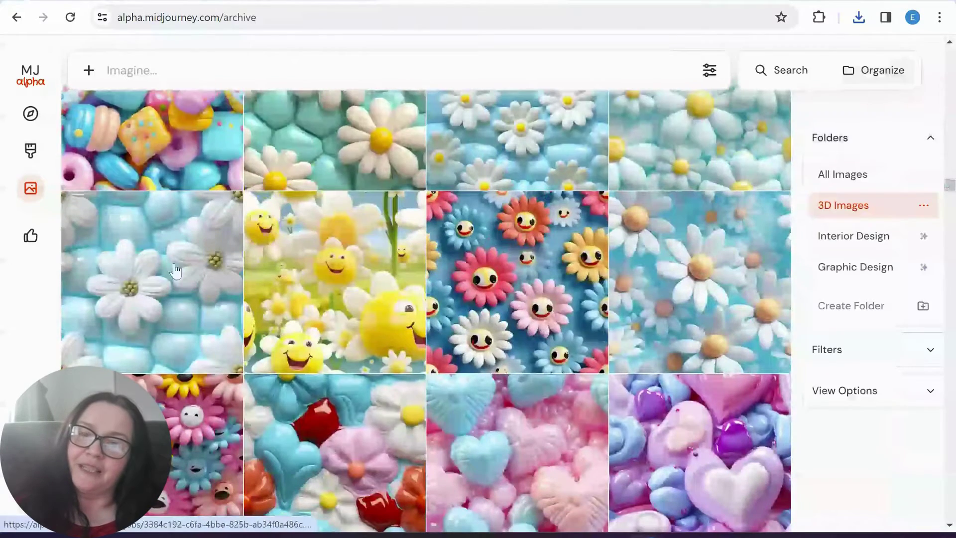
click(509, 265)
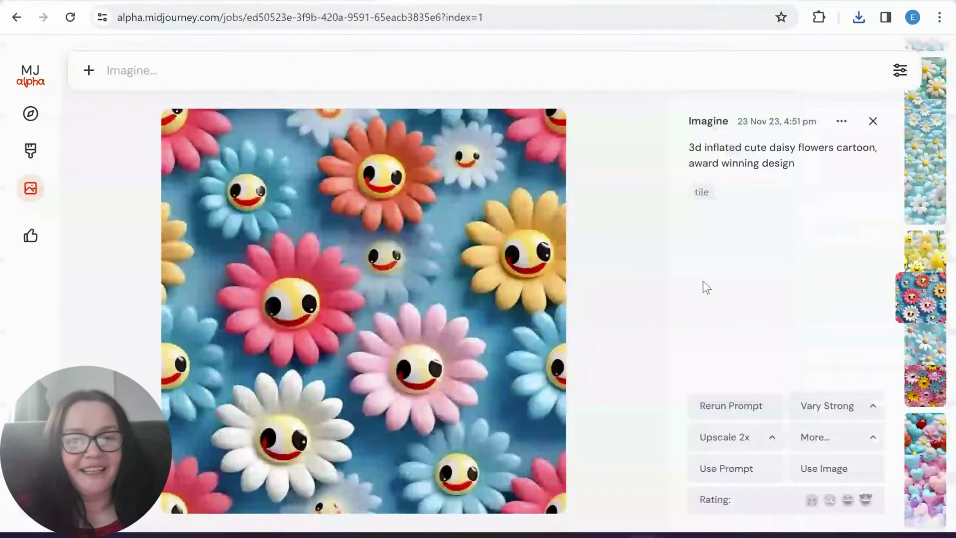
Step: Close the cartoon daisy tile and look through the earlier candy and daisy patterns in the 3D Images folder
click(871, 124)
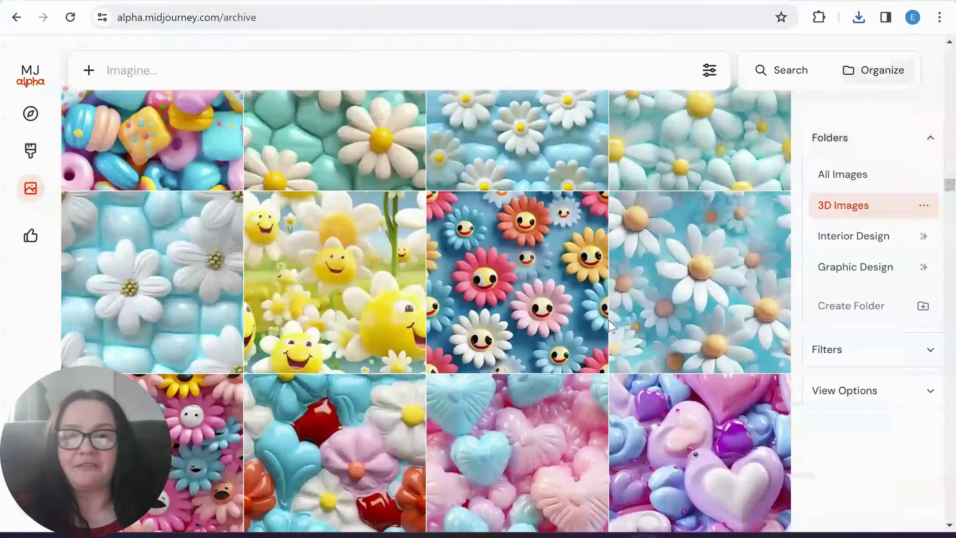
scroll(467, 409, up, 9)
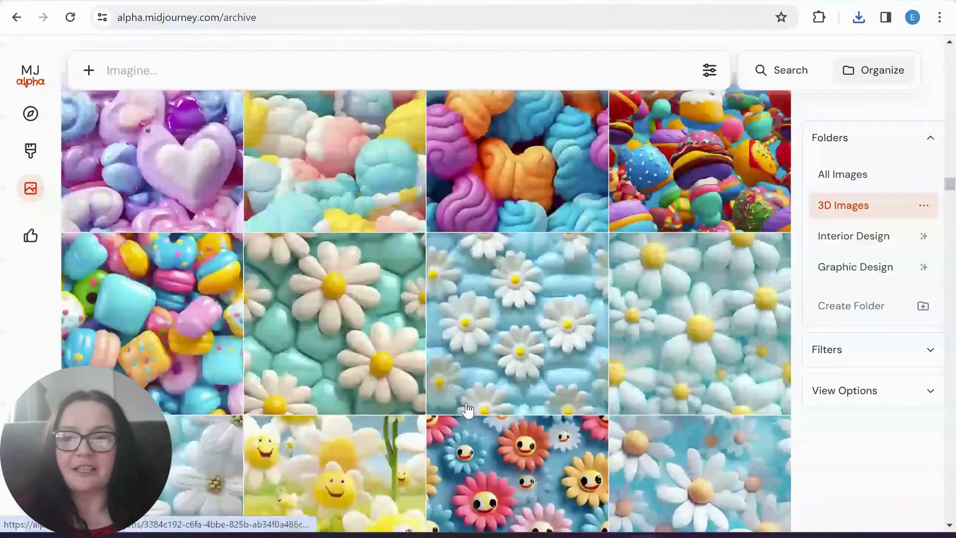
scroll(466, 409, up, 3)
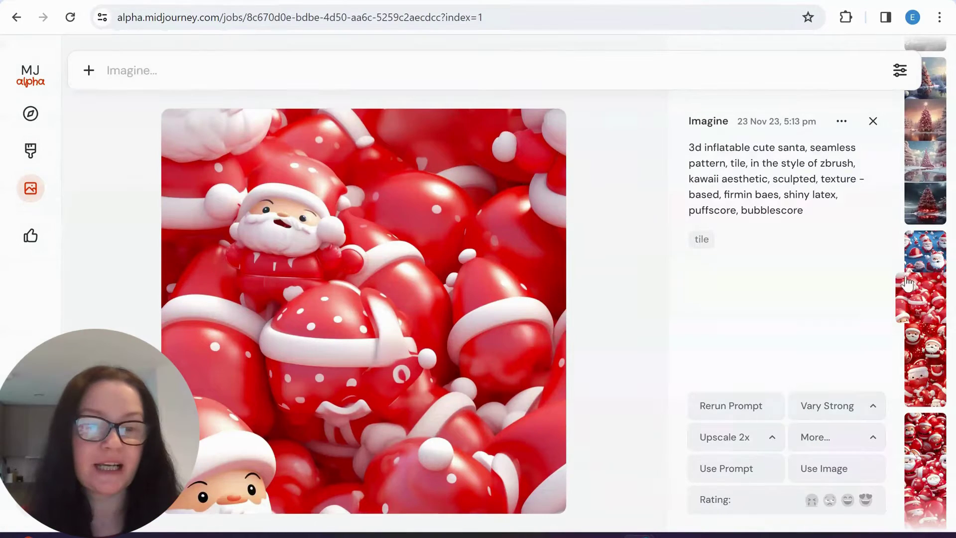
Step: Close the inflatable santa tile and view the quilted daisies tile with white petals and orange centres
click(872, 121)
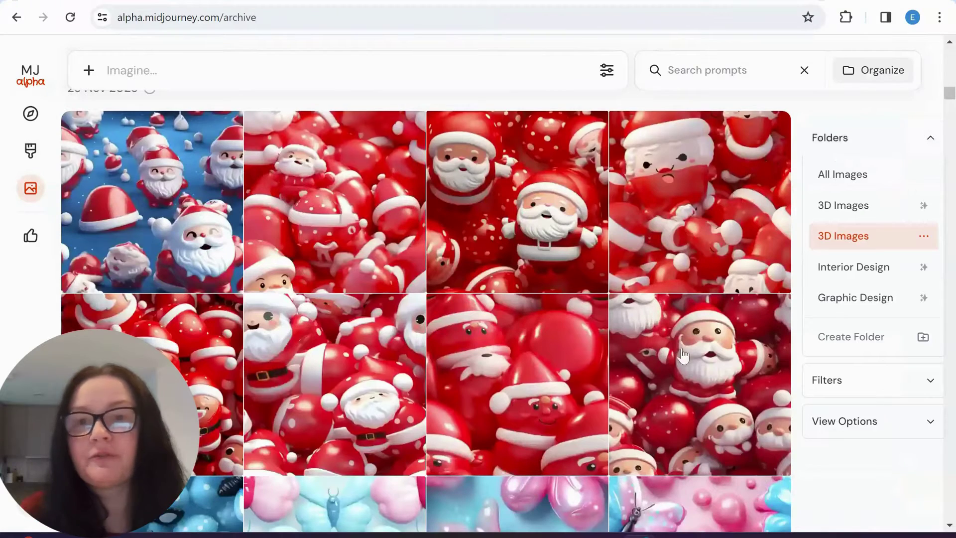
scroll(457, 384, down, 5)
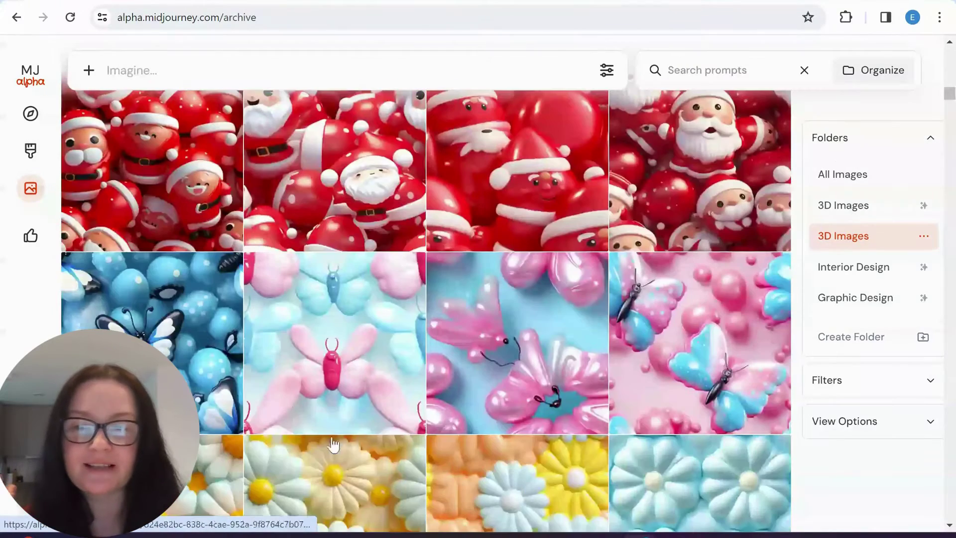
scroll(152, 313, down, 5)
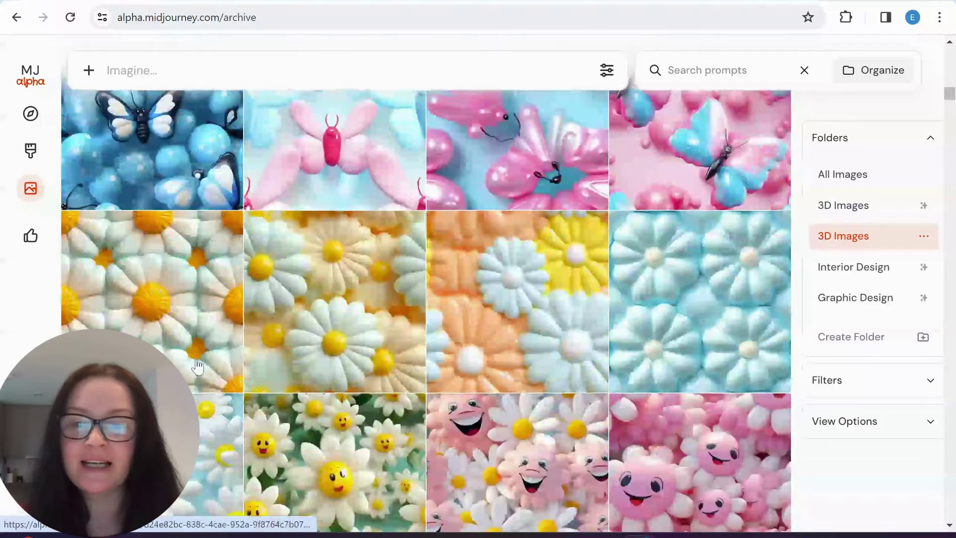
click(151, 306)
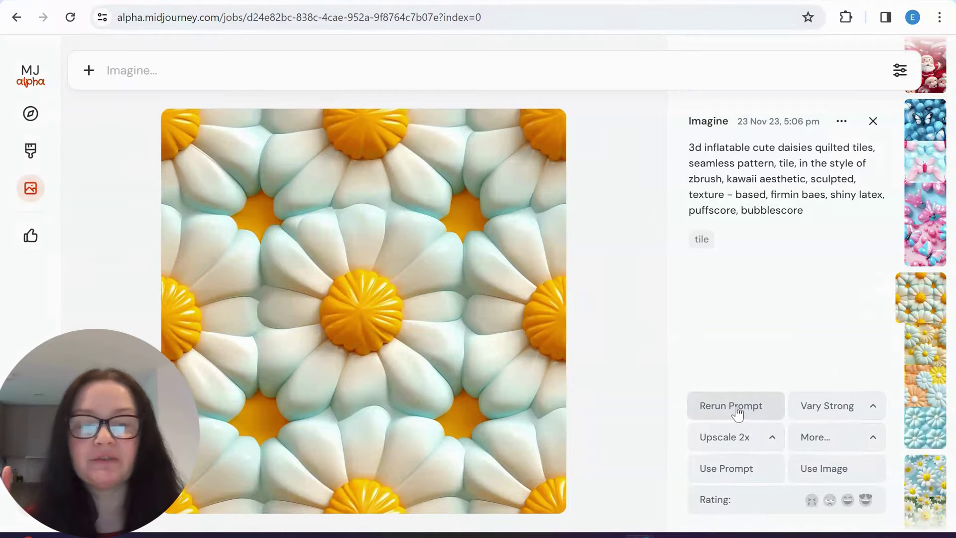
Step: Close the quilted daisies tile and view the pink smiling cartoon daisy tile
click(873, 121)
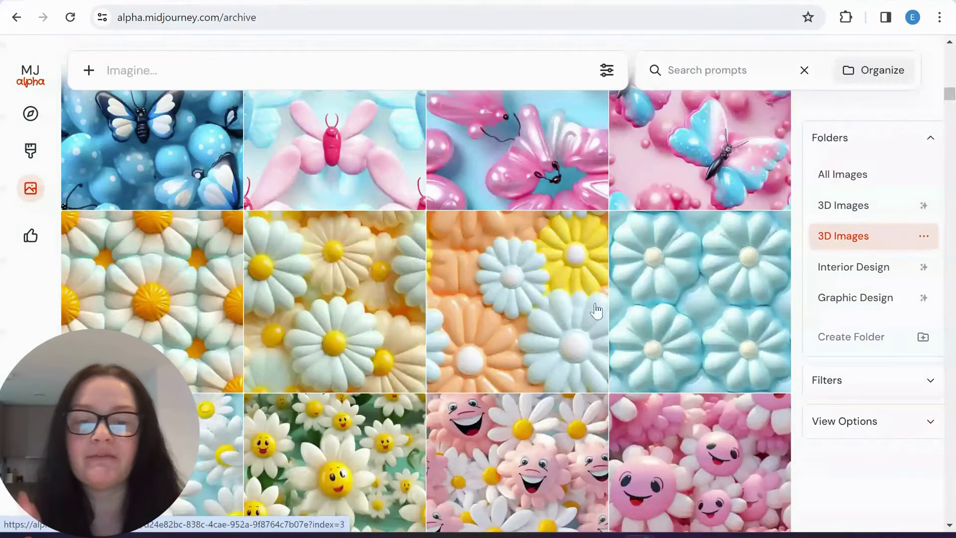
scroll(597, 311, down, 3)
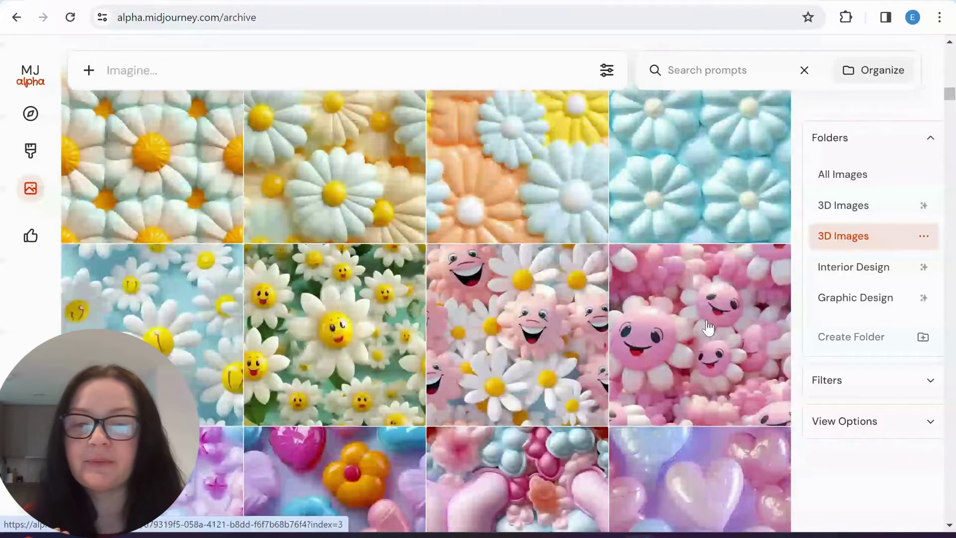
click(707, 327)
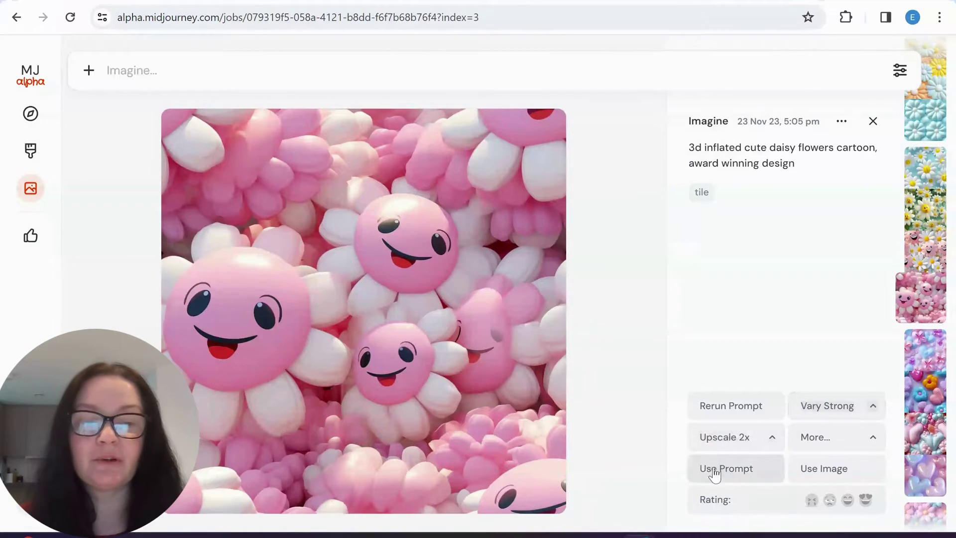
Step: Reuse the pink cartoon daisy tile's prompt, append "--v 6" after "--tile", and submit it for generation
click(741, 473)
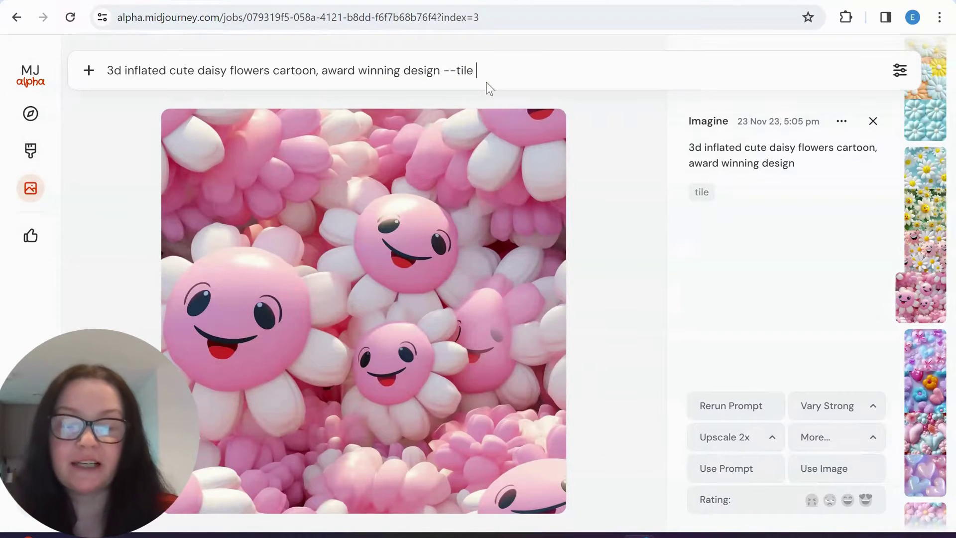
text(--v 6)
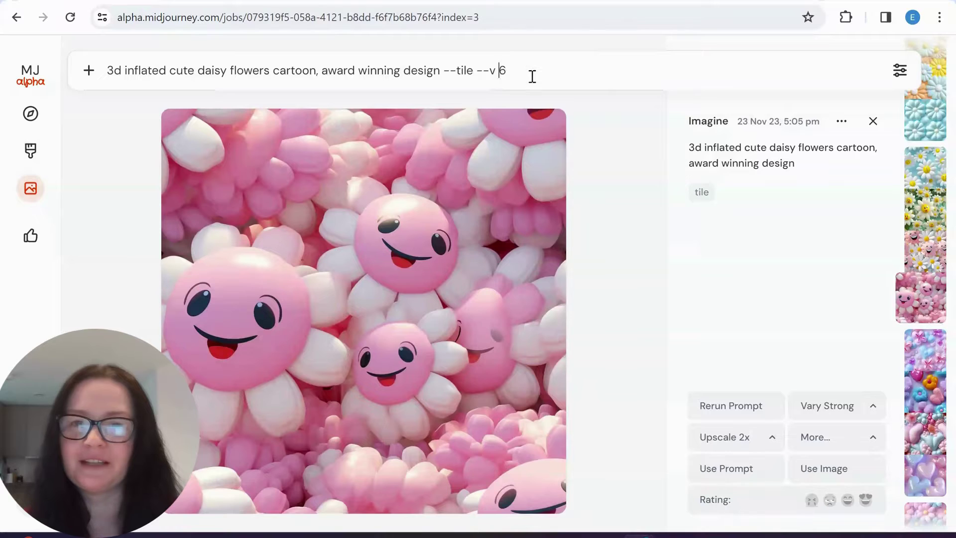
key(Return)
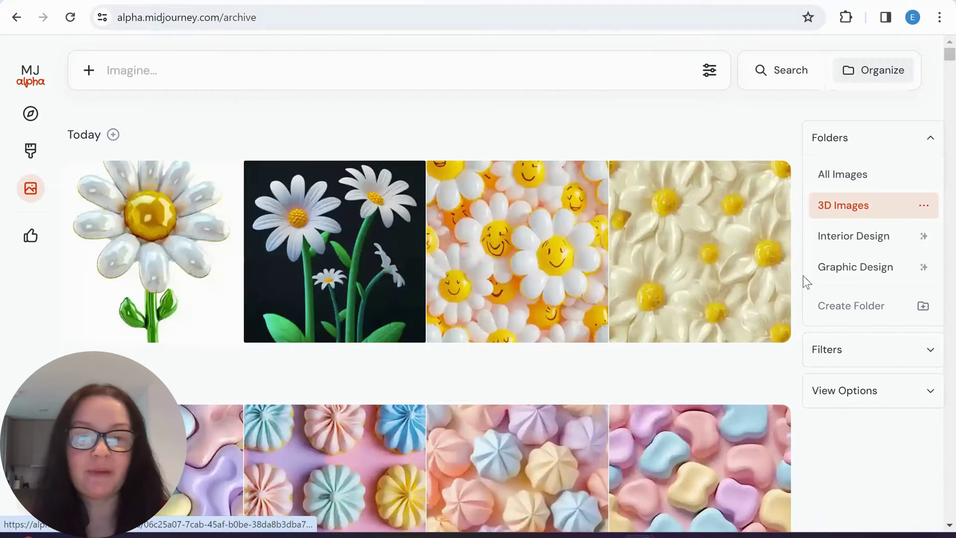
Step: View today's single glossy inflated daisy and the daisies on a dark background, closing each image after viewing
click(155, 255)
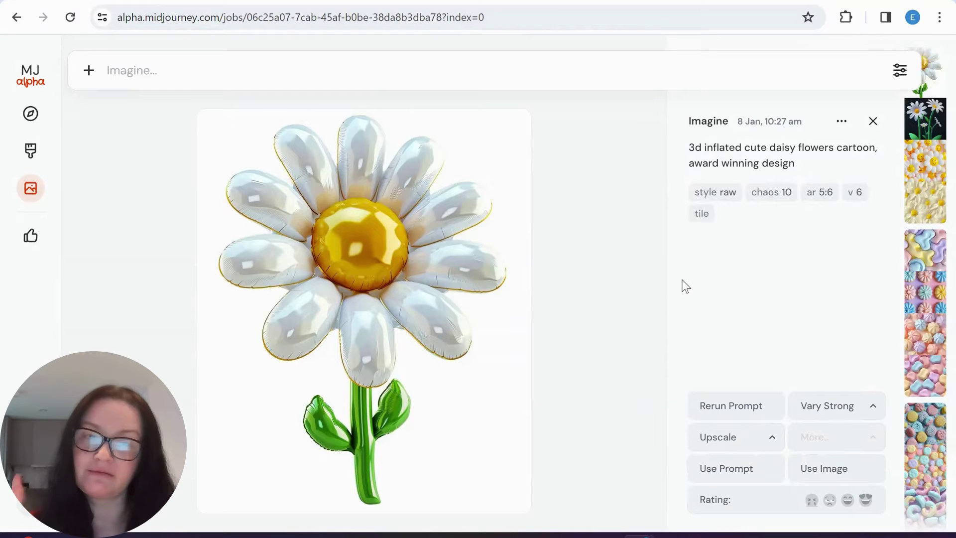
click(871, 123)
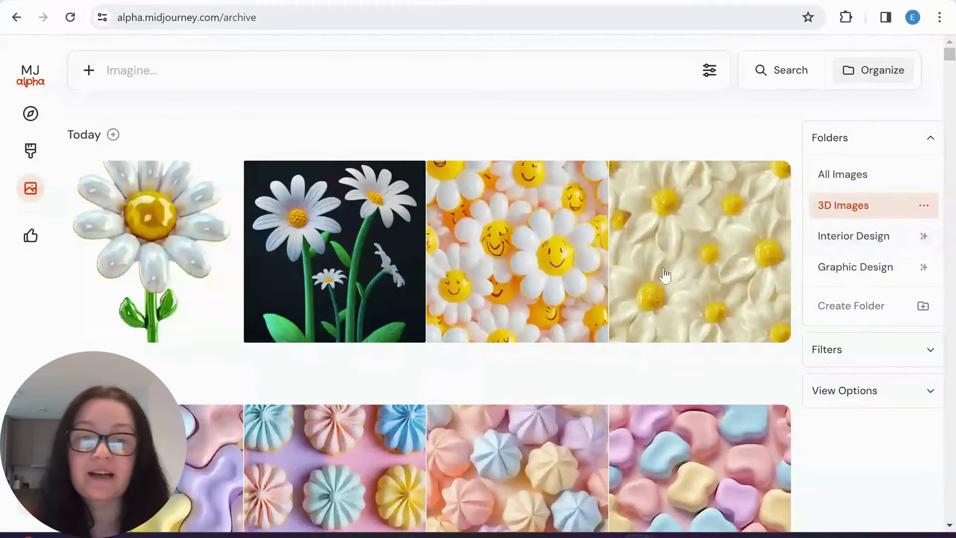
click(353, 274)
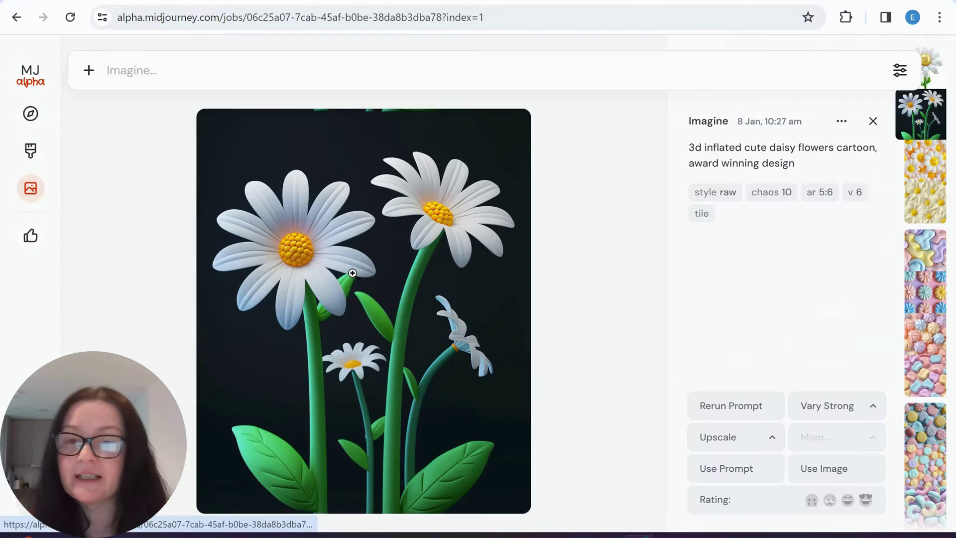
click(872, 120)
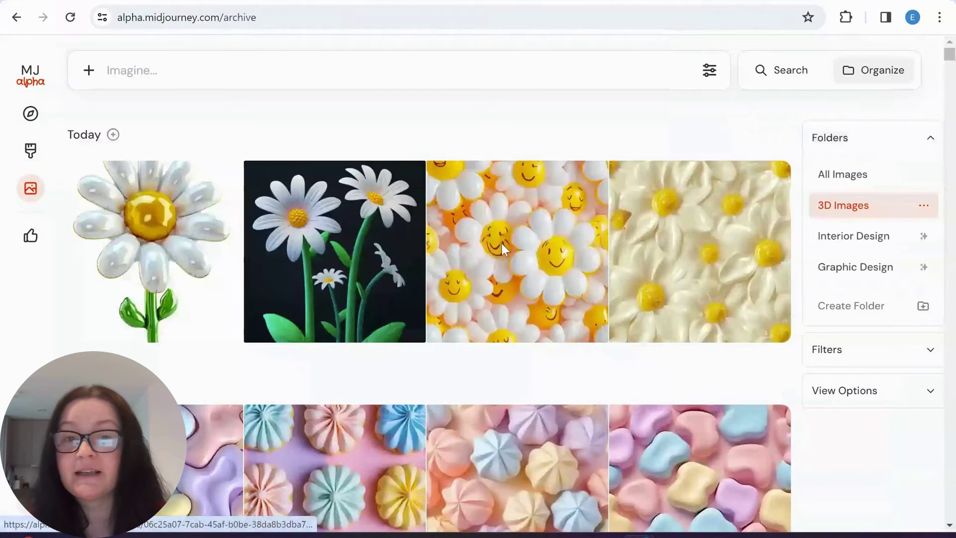
Step: Open today's smiling inflated daisies pattern with yellow faces and download the image
click(500, 243)
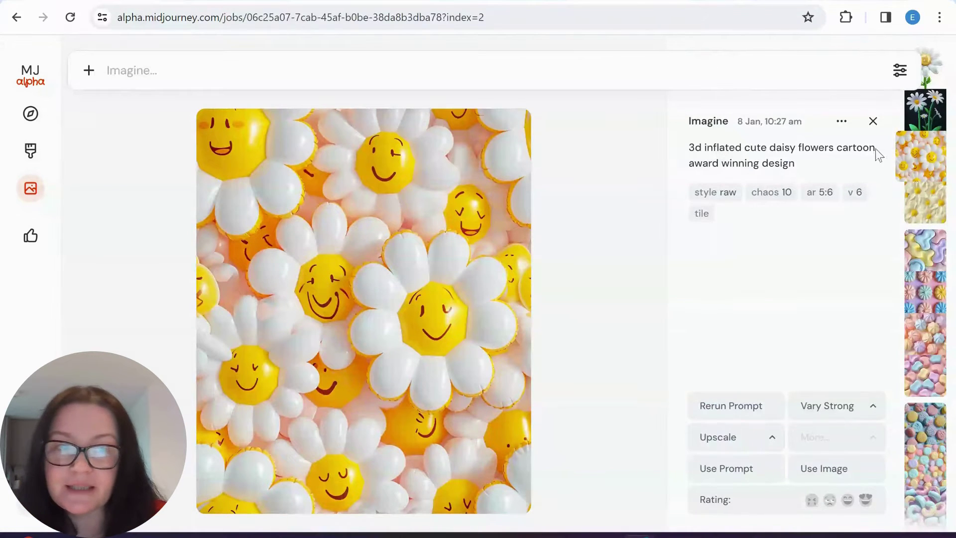
click(841, 121)
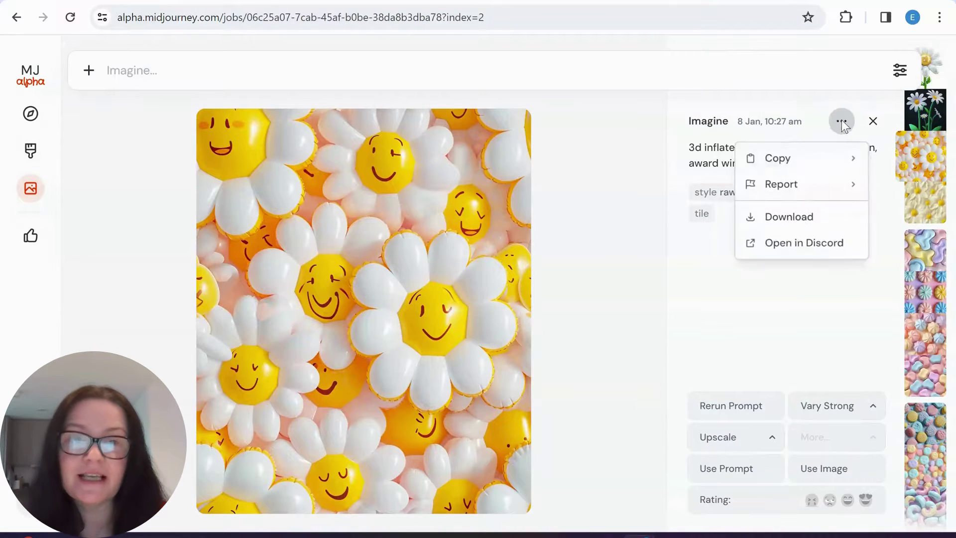
click(799, 216)
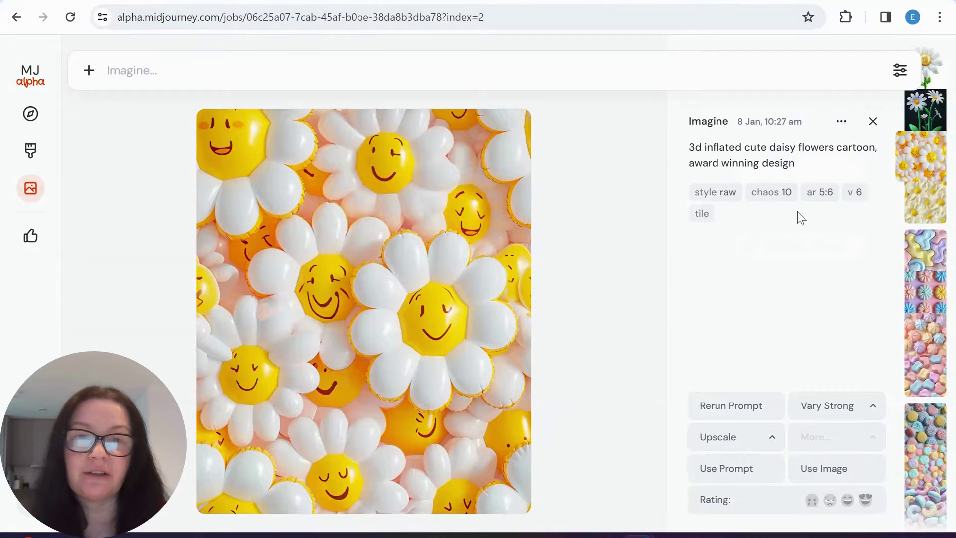
Step: Close the smiling daisies pattern, open the cream daisies pattern with yellow centres, and download it
click(873, 121)
click(670, 222)
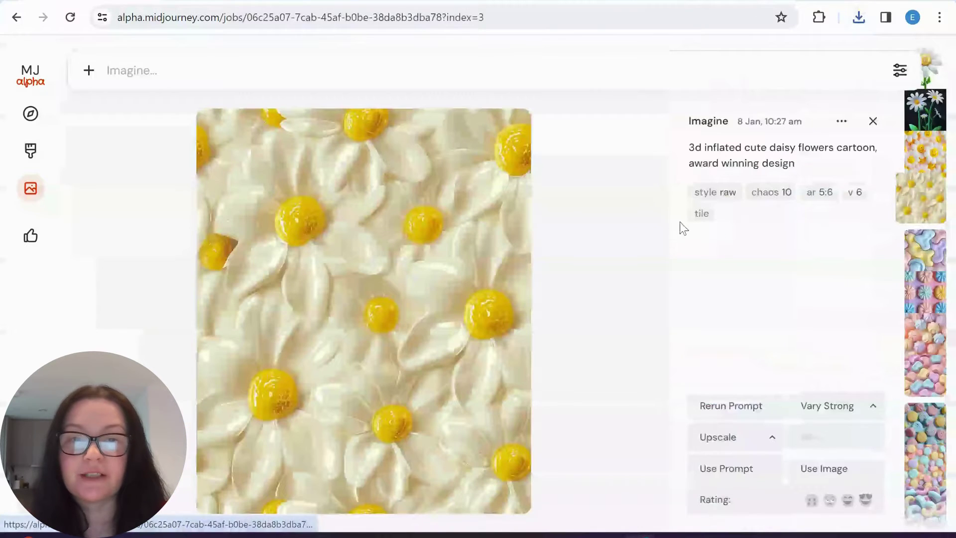
click(841, 125)
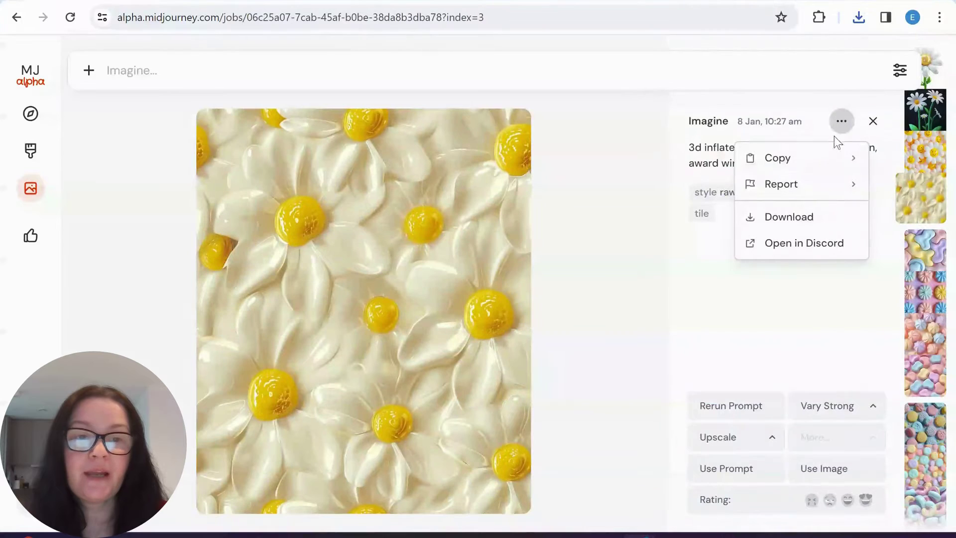
click(802, 216)
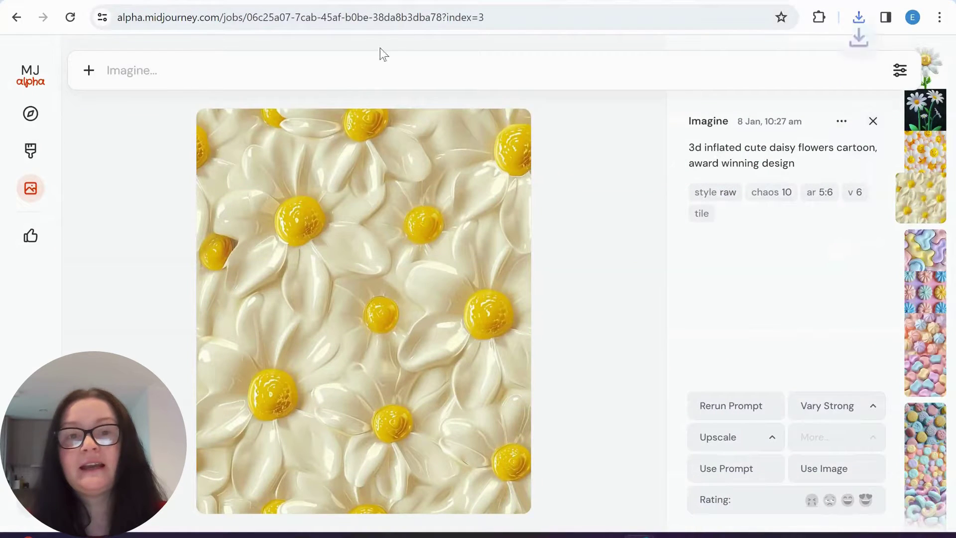
Step: Switch to the Seamless Texture Checker and load the downloaded cream daisies image, followed by the smiling daisies image, to check their tiling
click(380, 3)
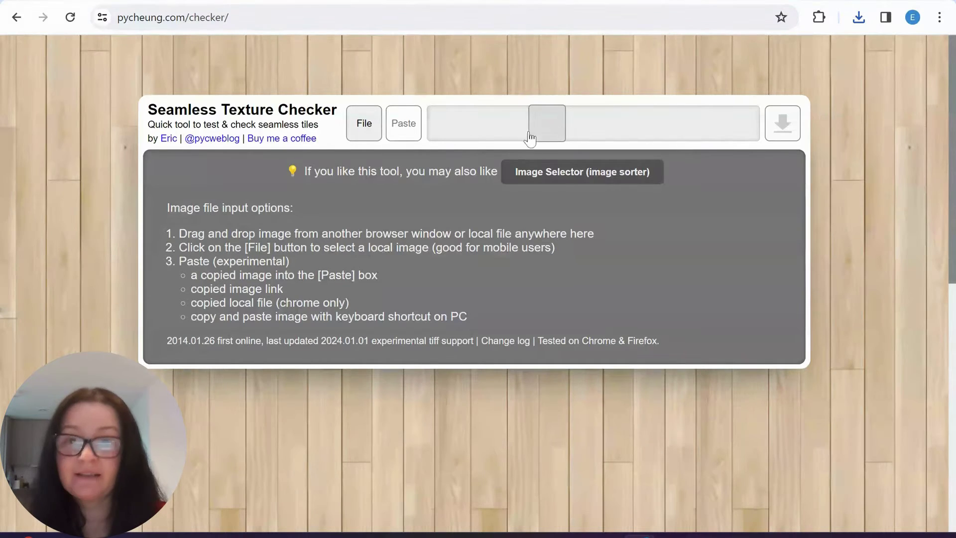
click(359, 124)
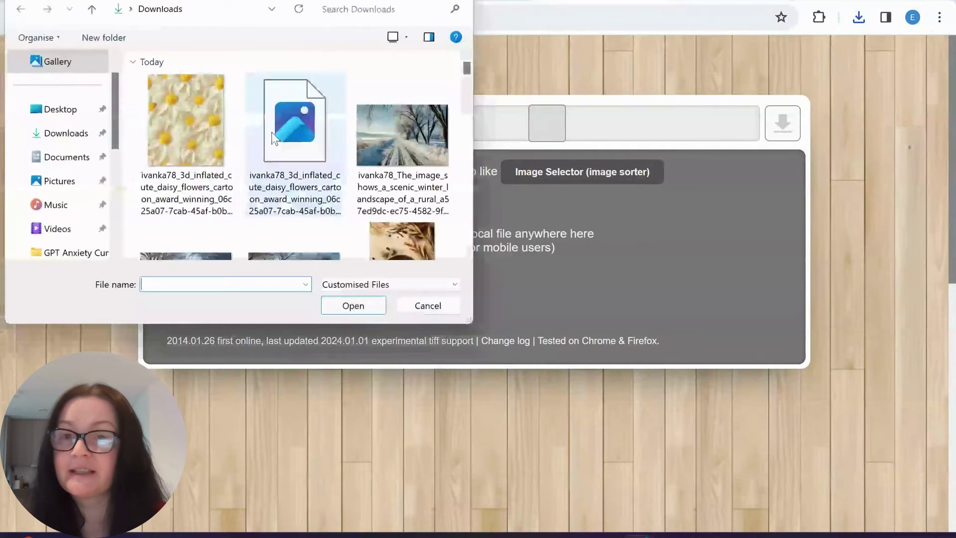
double_click(166, 141)
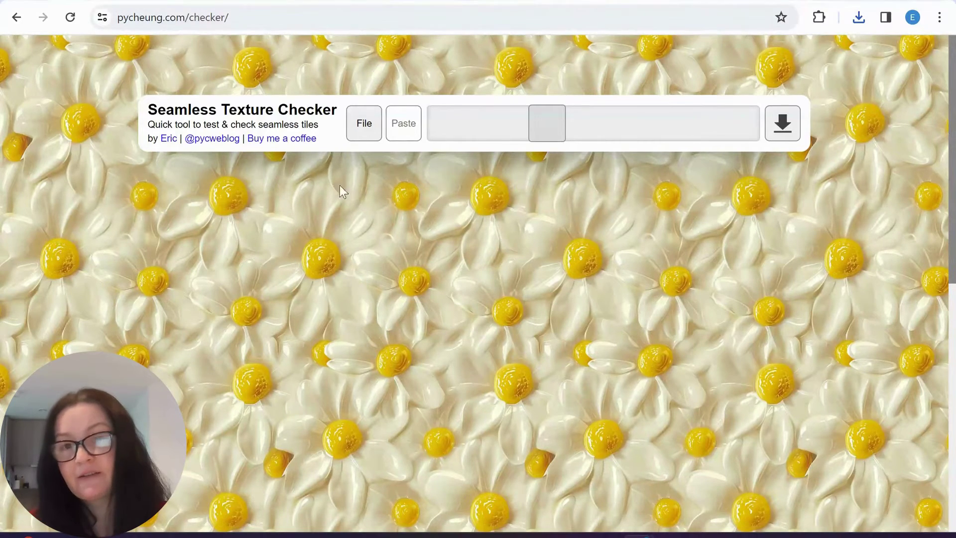
click(363, 126)
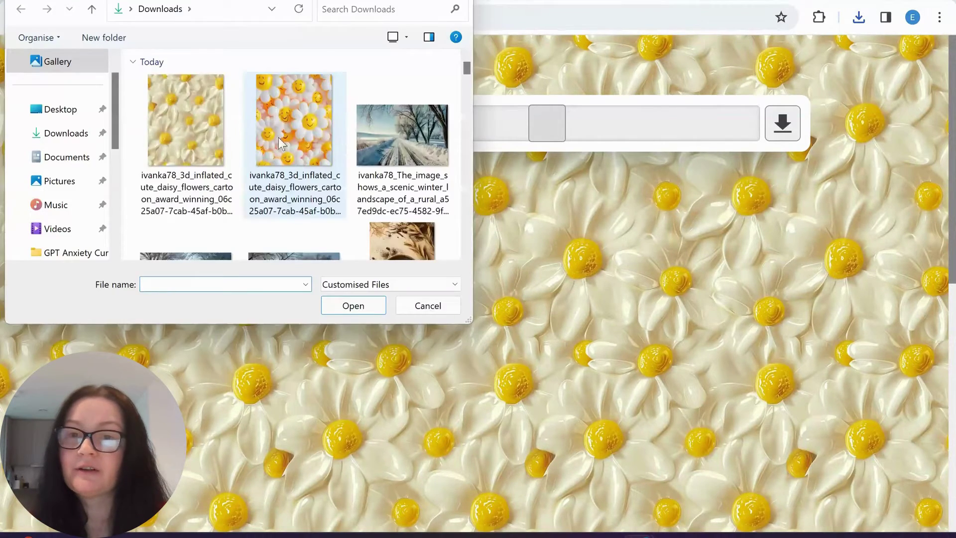
double_click(279, 137)
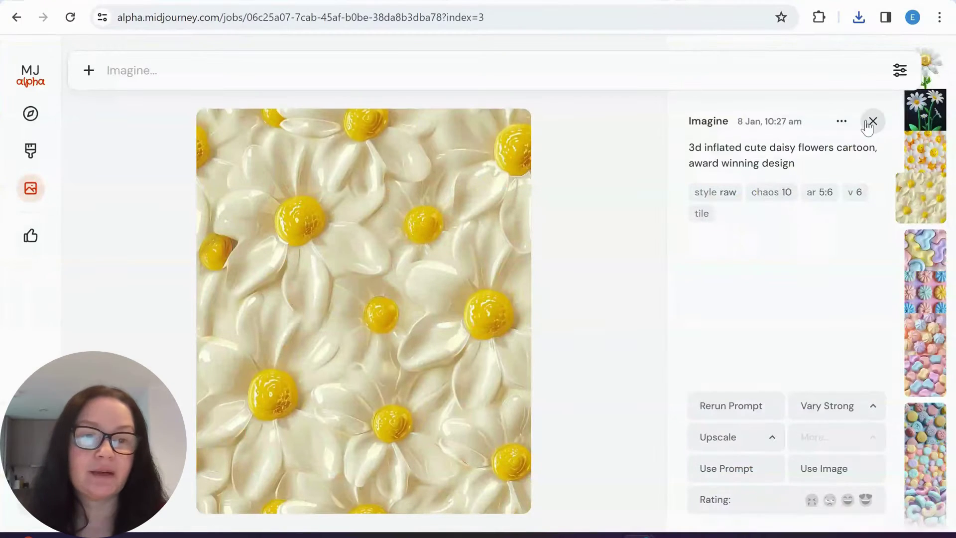
Step: Return to the Midjourney archive from the cream daisies image and view the pink and blue starfish tile with faces
click(872, 121)
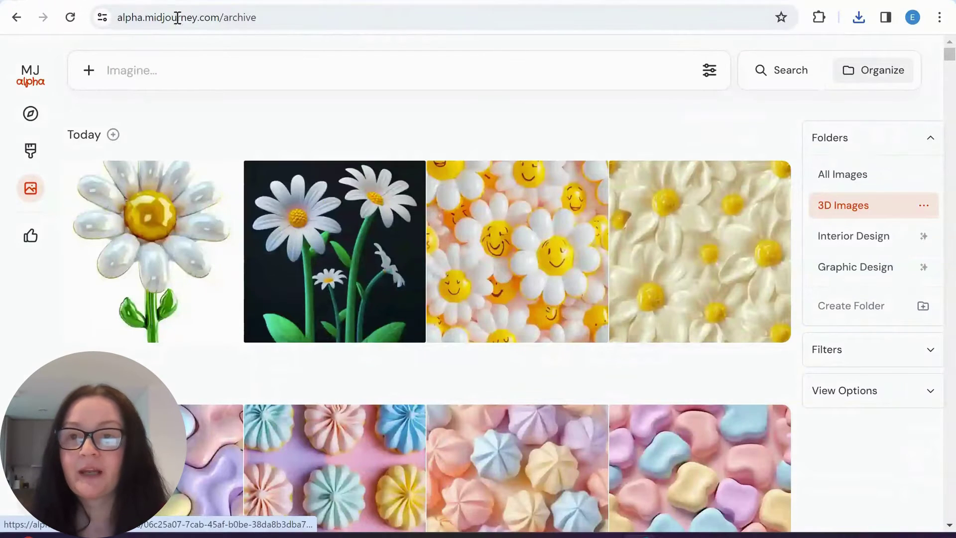
scroll(426, 299, down, 10)
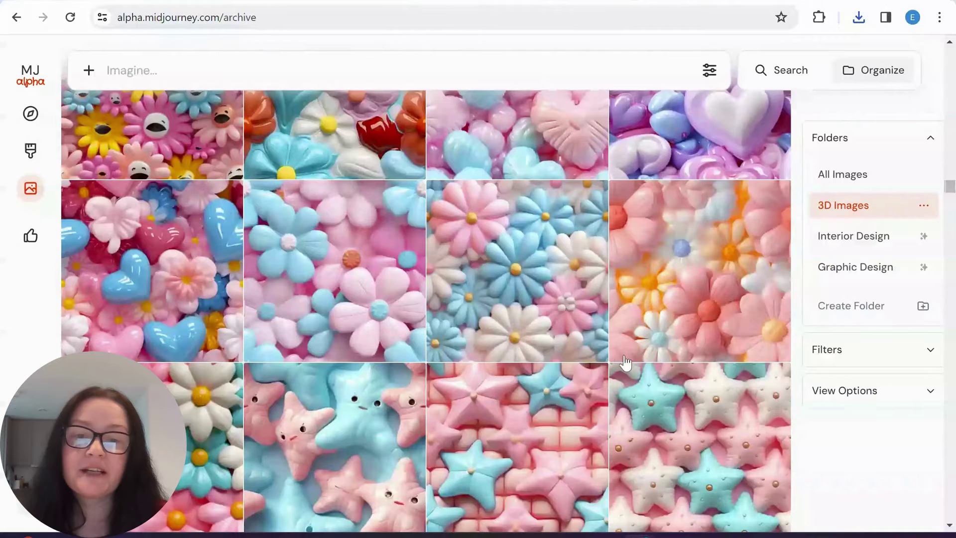
scroll(546, 365, down, 5)
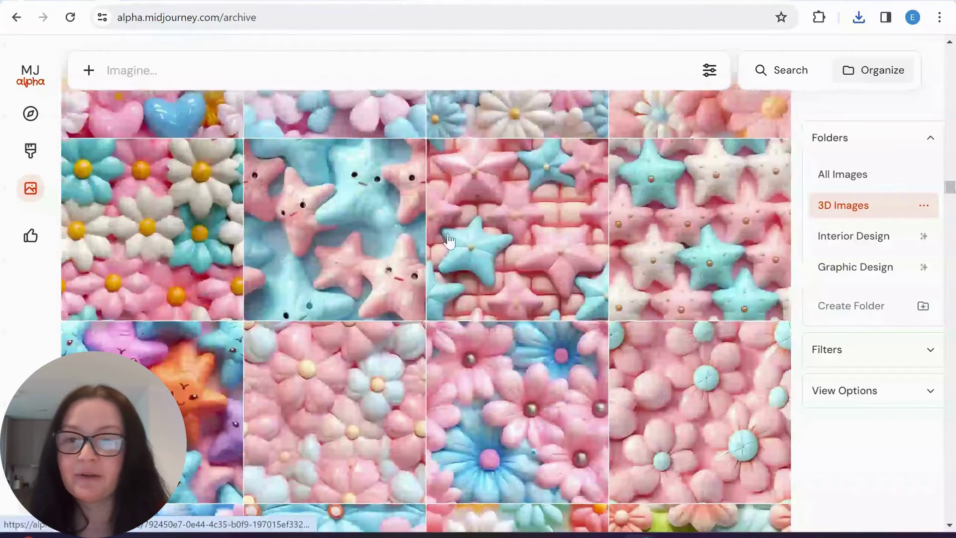
click(369, 237)
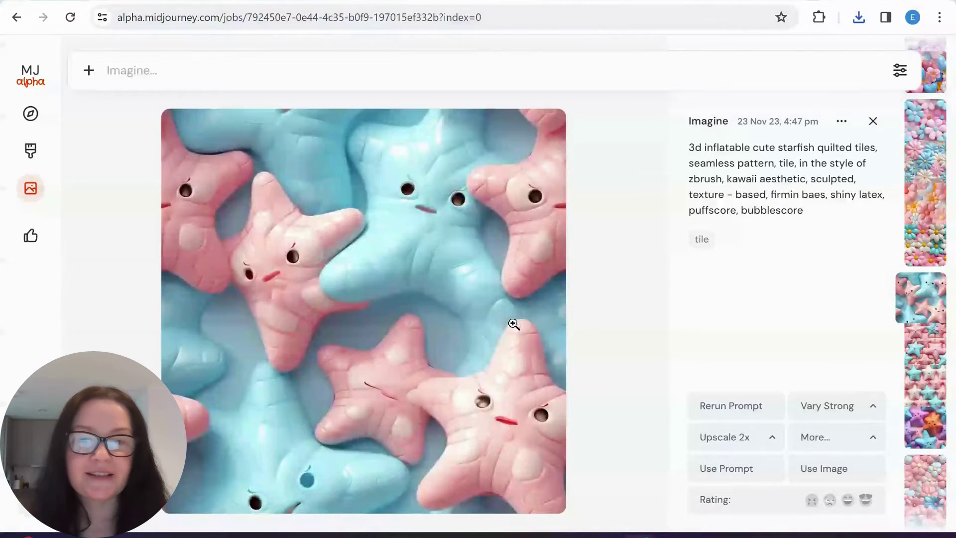
Step: Step forward through the other quilted starfish tiles to the pink and light blue quilted flowers tile
key(Right)
key(Right)
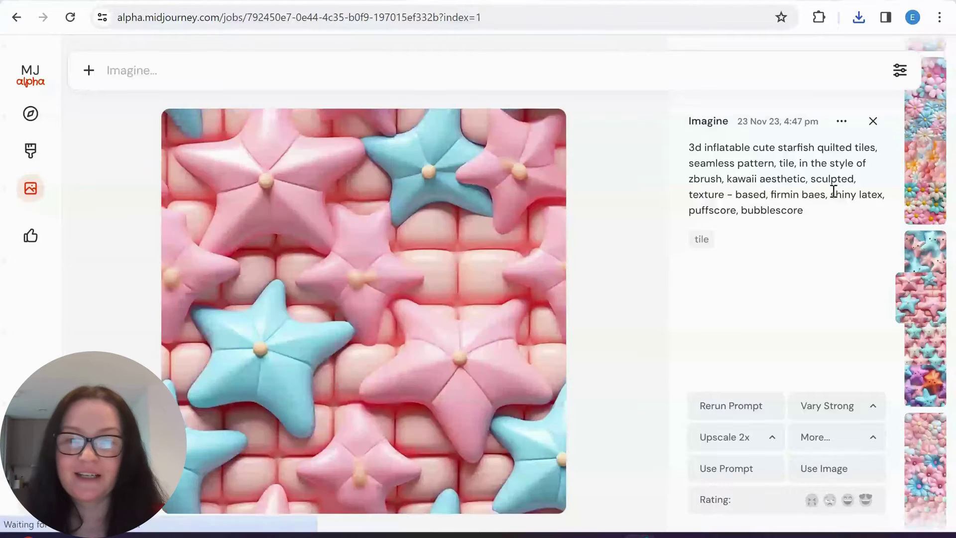
key(Right)
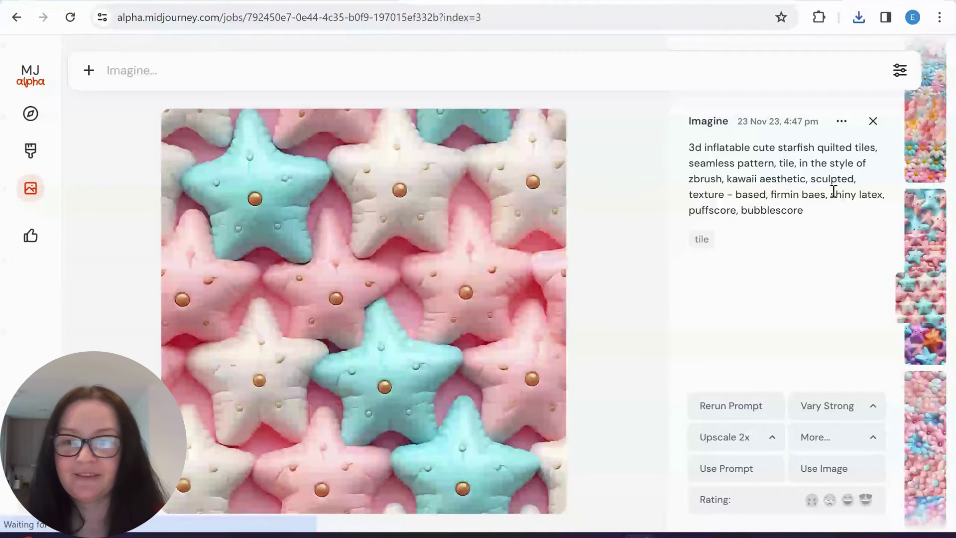
key(Right)
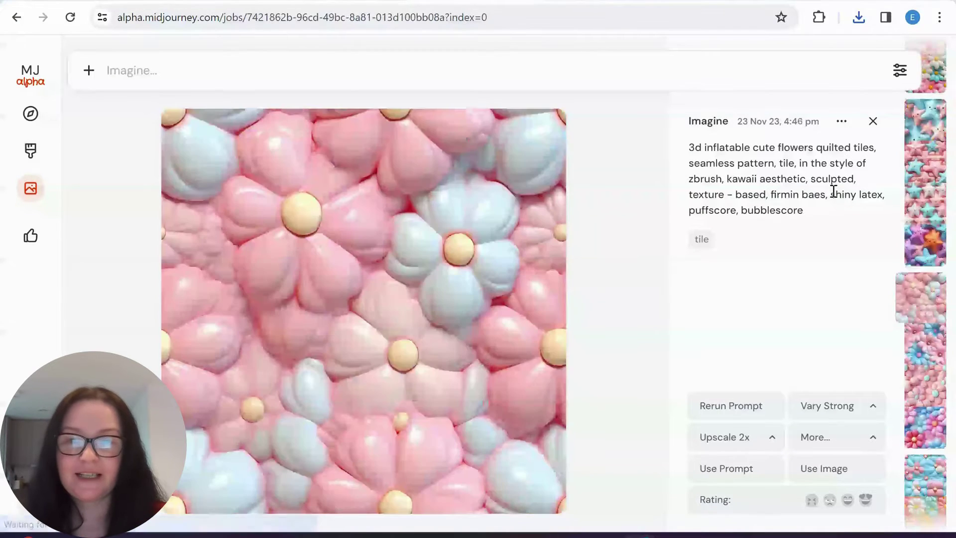
Step: Step back to the smiling starfish tile in purple, orange and blue, and download the image
key(Left)
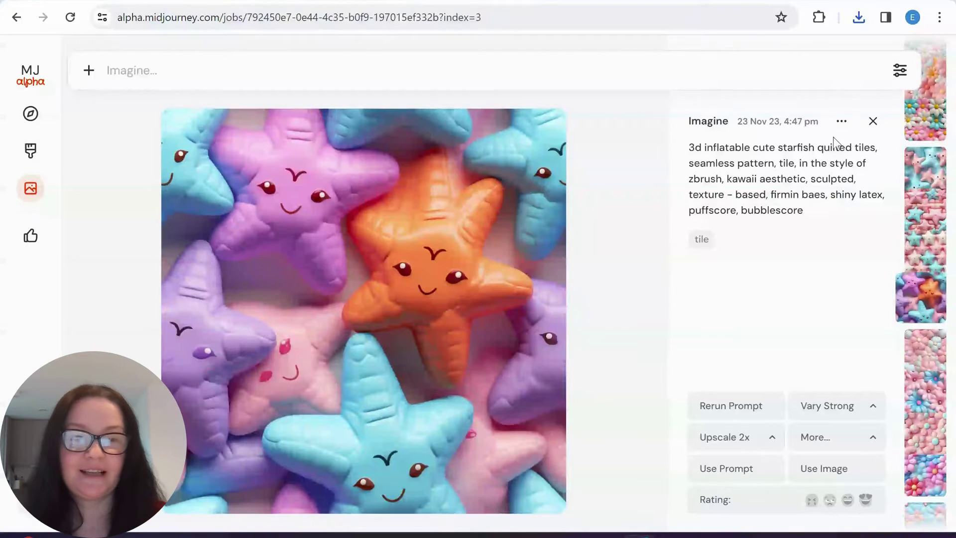
click(840, 122)
click(782, 217)
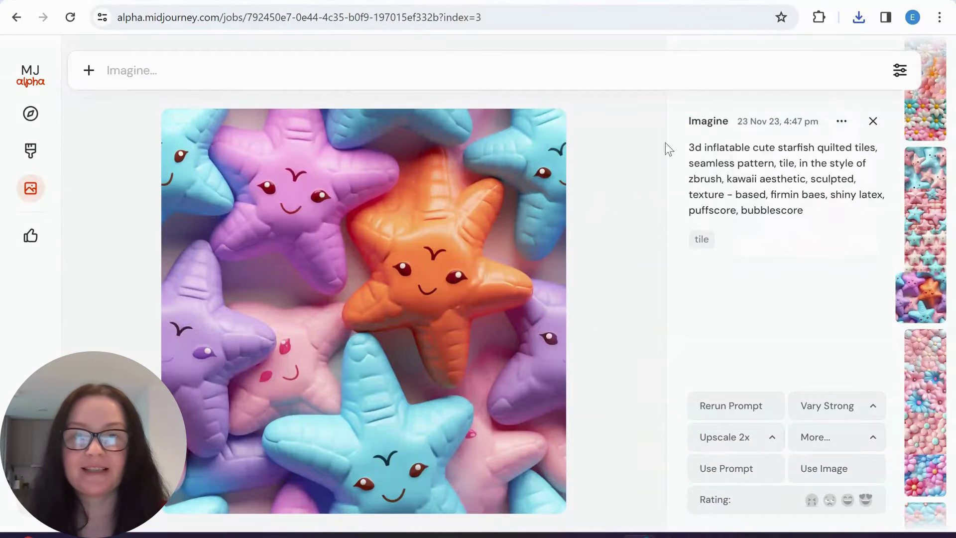
Step: Switch to the Seamless Texture Checker, load the downloaded smiling starfish image to check its tiling, and save the tiled result
key(ctrl+Tab)
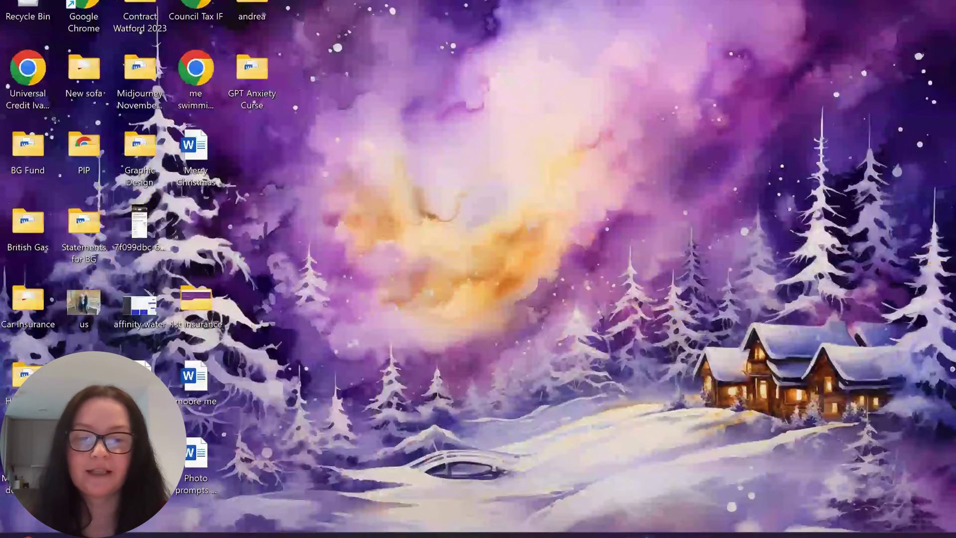
mouse_move(640, 534)
click(612, 502)
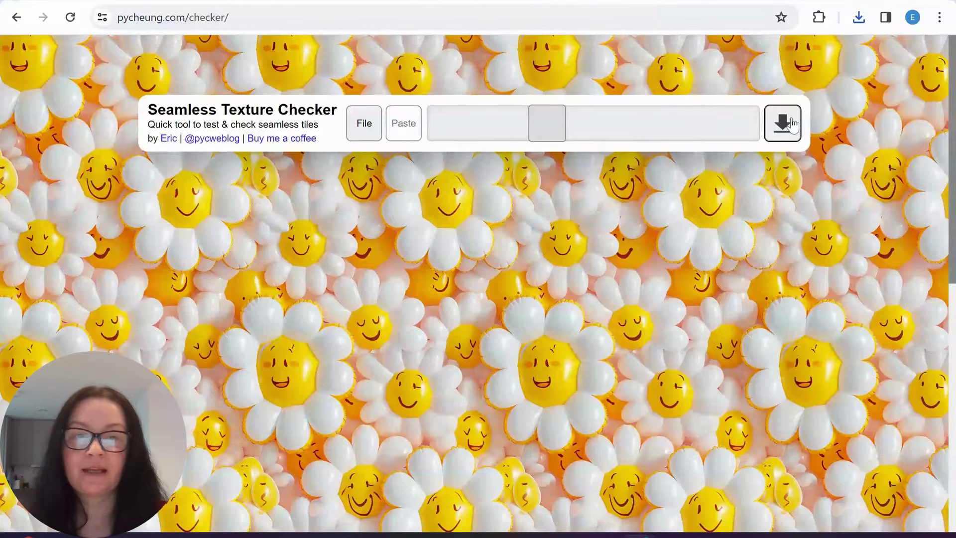
click(359, 133)
double_click(263, 143)
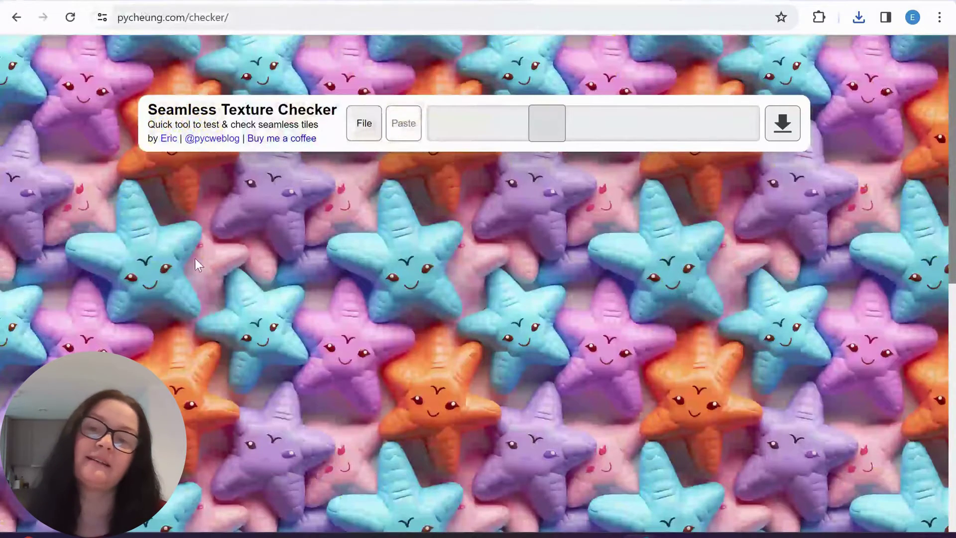
click(790, 139)
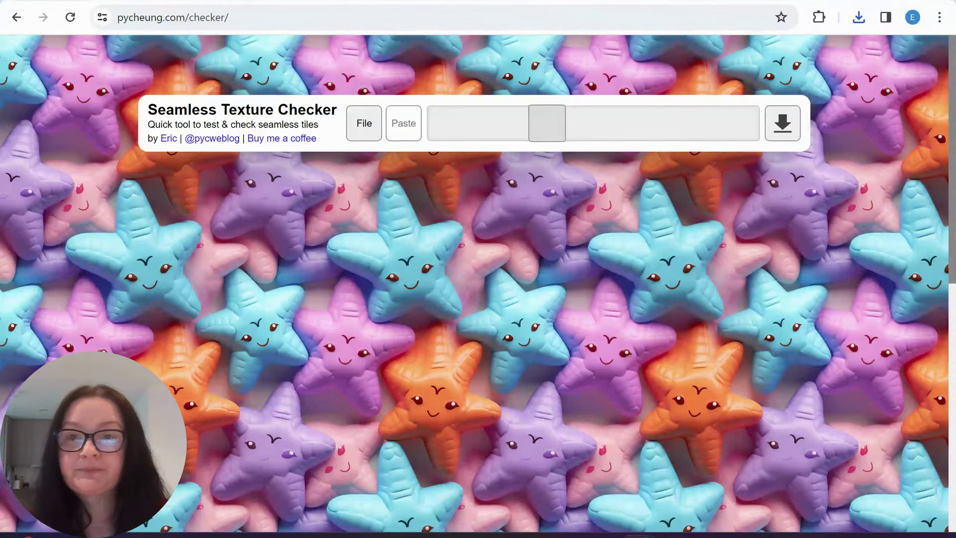
Step: Return to Midjourney, close the smiling starfish tile, and view the pale pink and blue flowers pattern with magenta centres
click(16, 17)
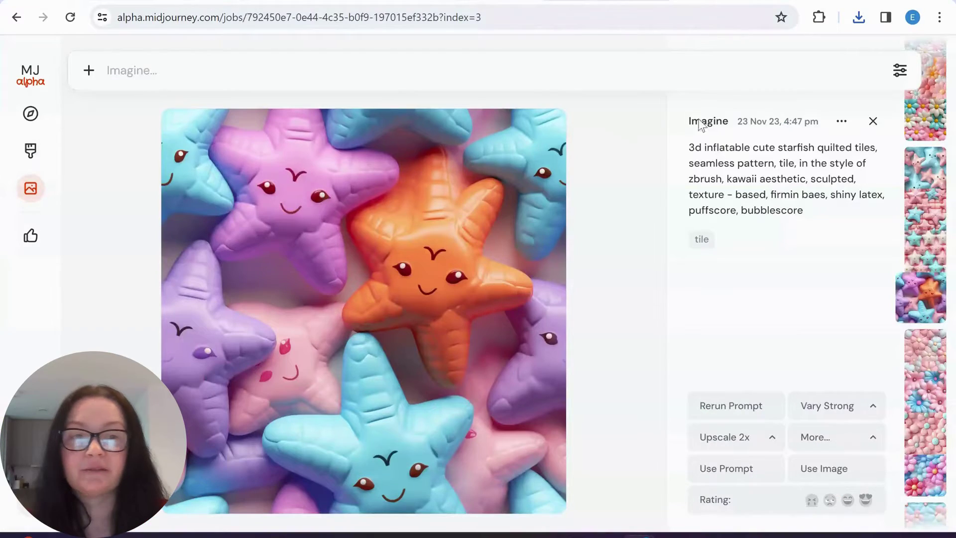
click(872, 121)
scroll(327, 348, down, 7)
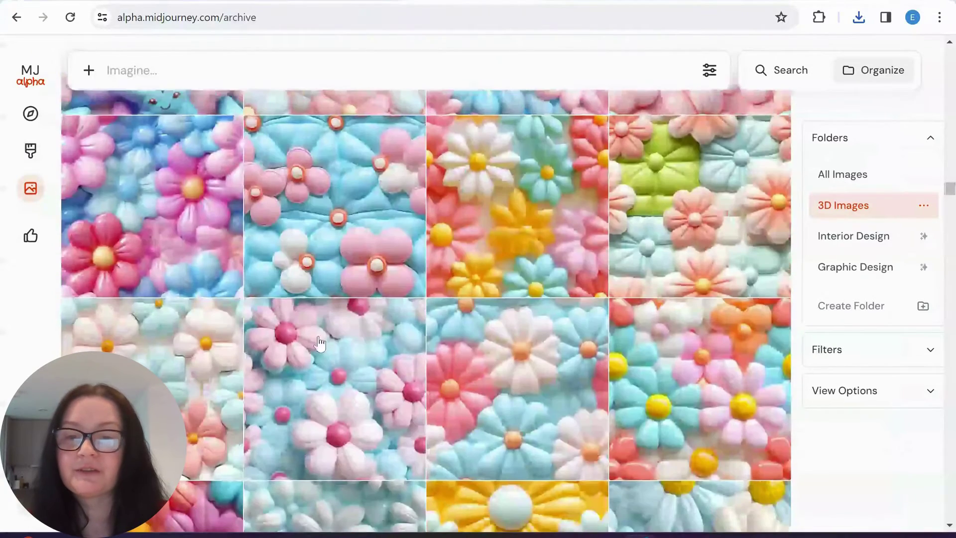
click(327, 366)
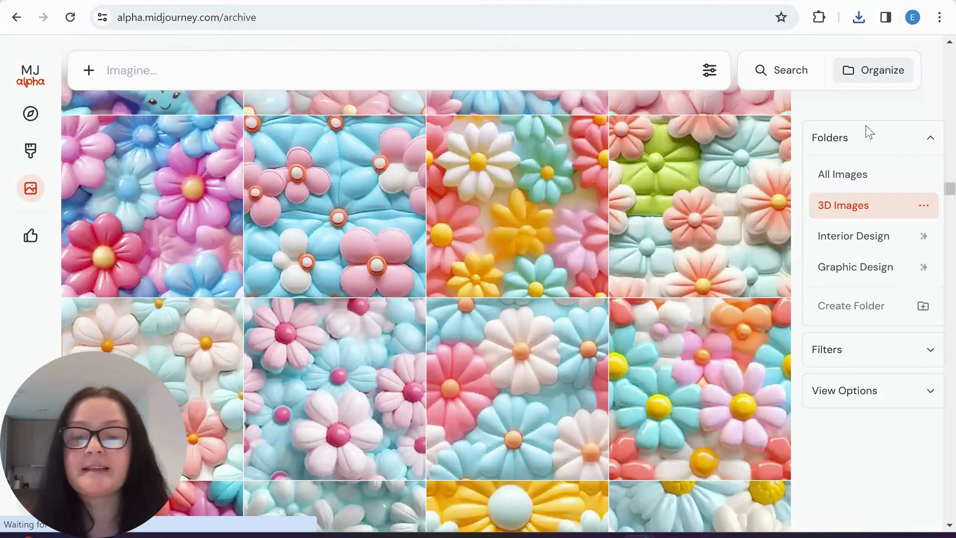
Step: Browse further down the 3D Images folder, view the colourful 90s nostalgia ring pattern, and close it
scroll(426, 309, down, 10)
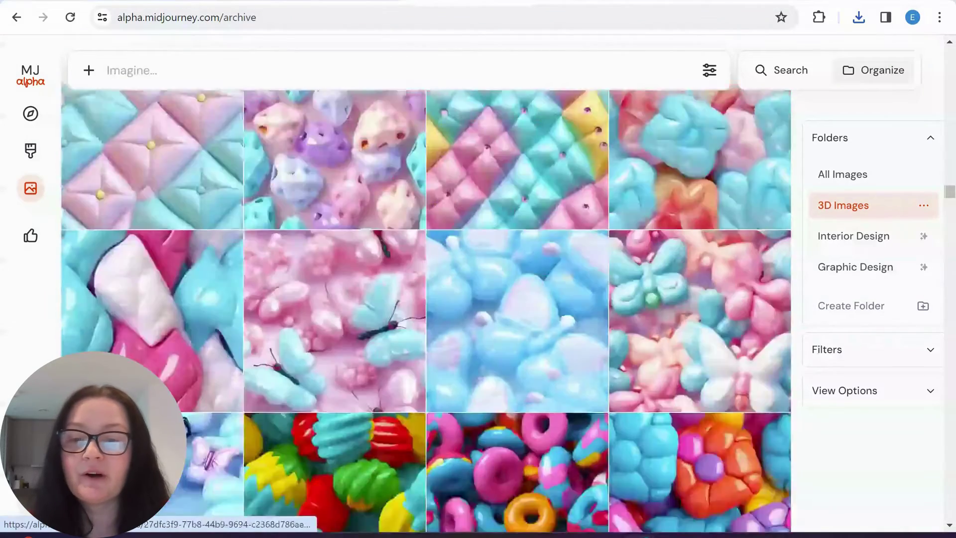
scroll(480, 155, down, 4)
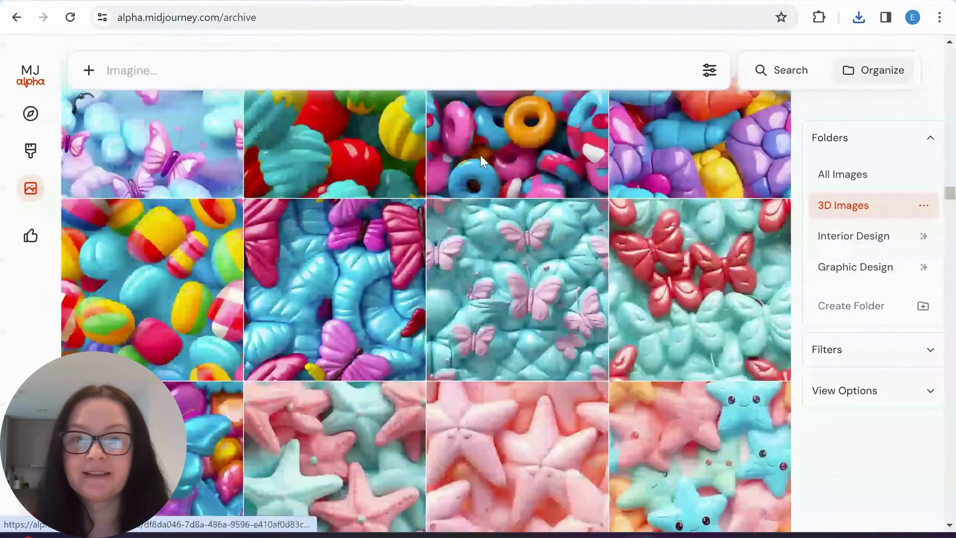
click(480, 155)
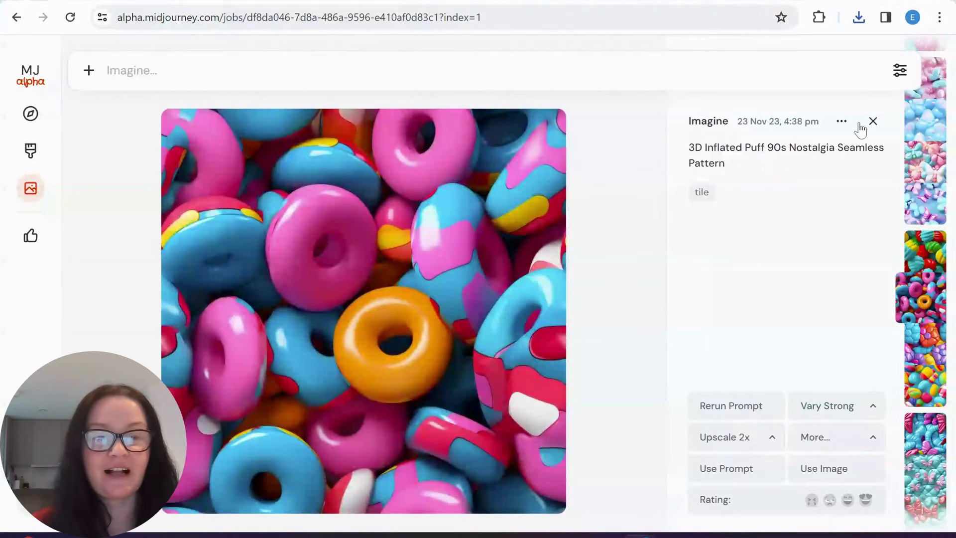
click(873, 123)
Step: Find the quilted light blue daisies pattern with white petals in the archive, view its prompt, and close it
scroll(535, 345, down, 10)
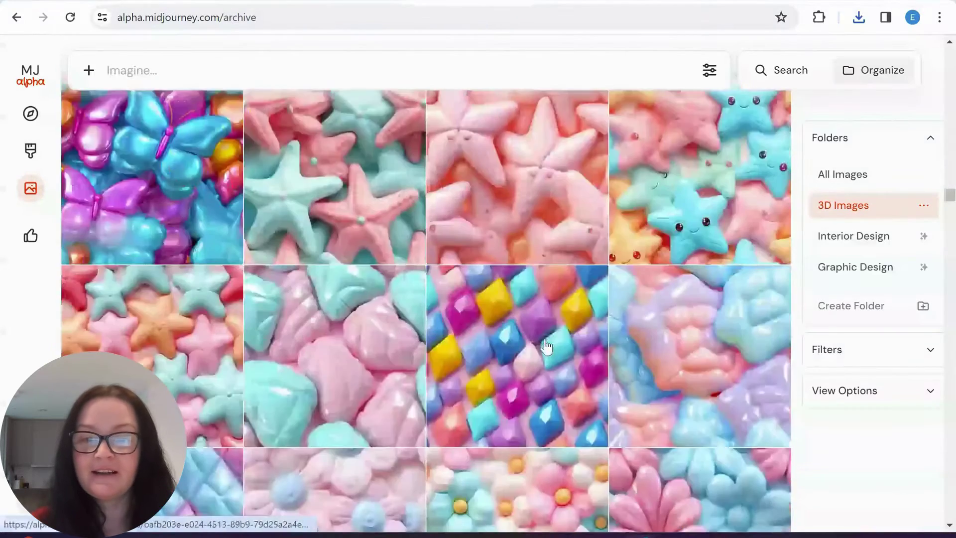
scroll(424, 394, down, 5)
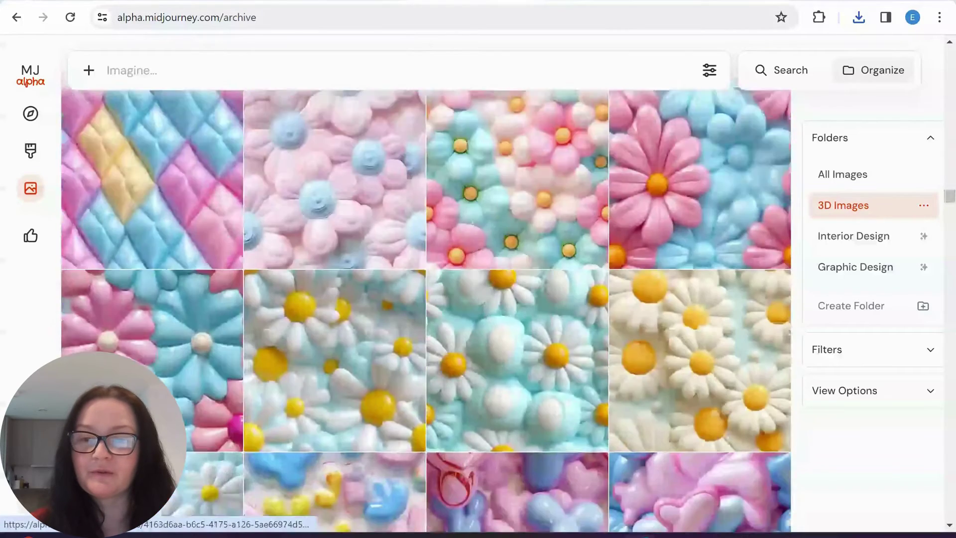
click(167, 387)
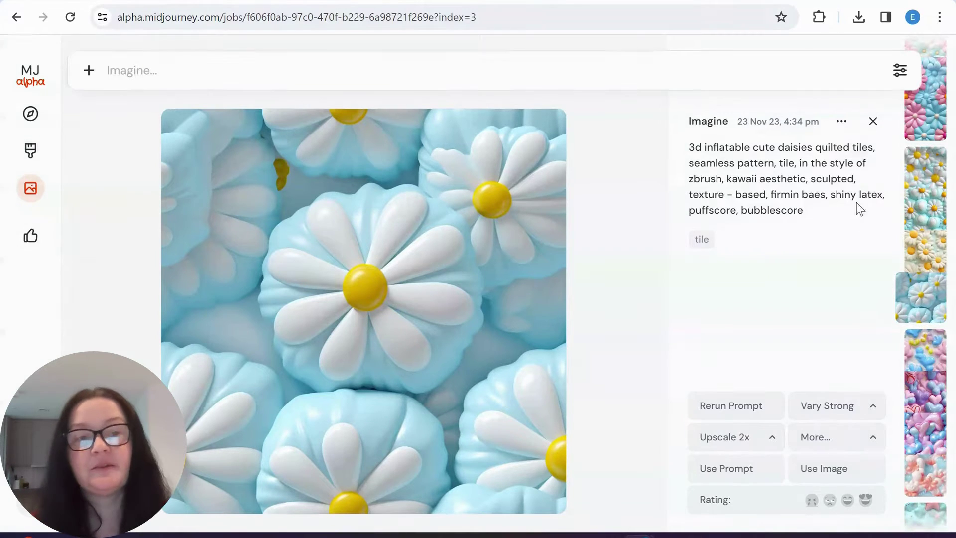
click(872, 121)
Step: Find the multicoloured smiling cartoon daisies pattern on a blue background in the archive and download it
scroll(513, 304, down, 5)
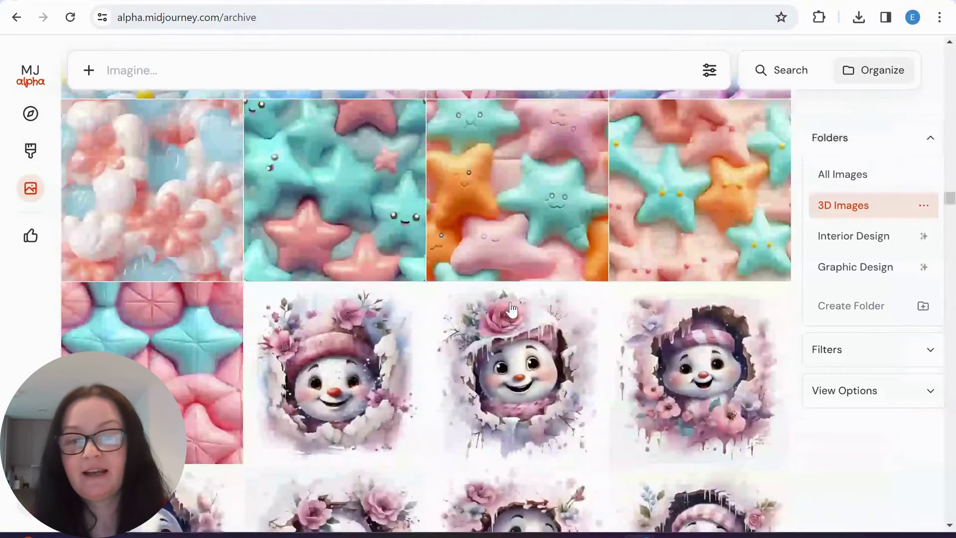
scroll(511, 315, up, 10)
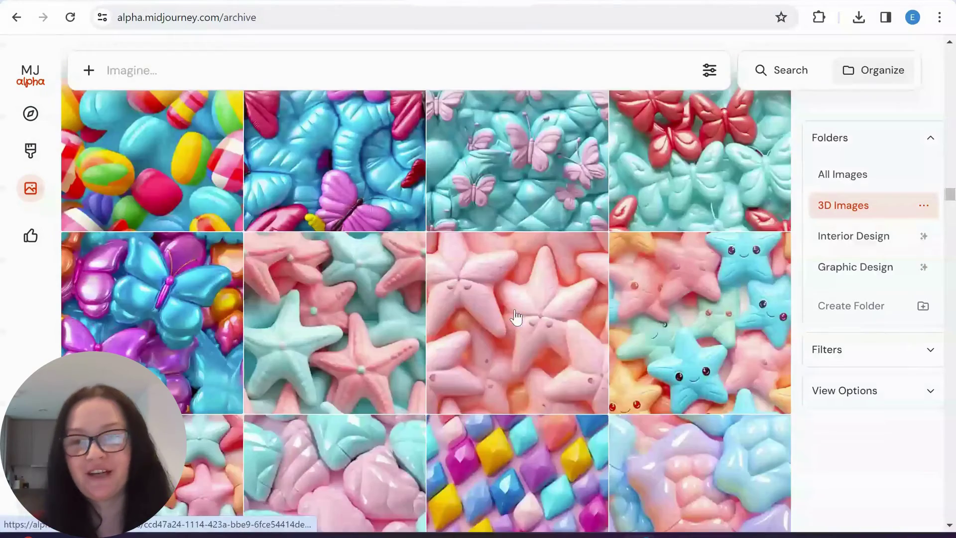
scroll(393, 331, up, 3)
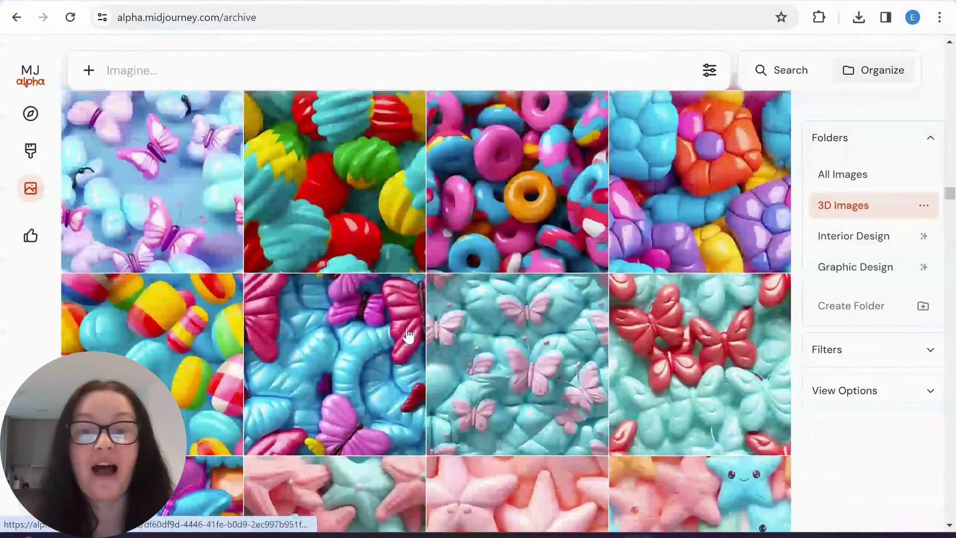
scroll(388, 323, up, 8)
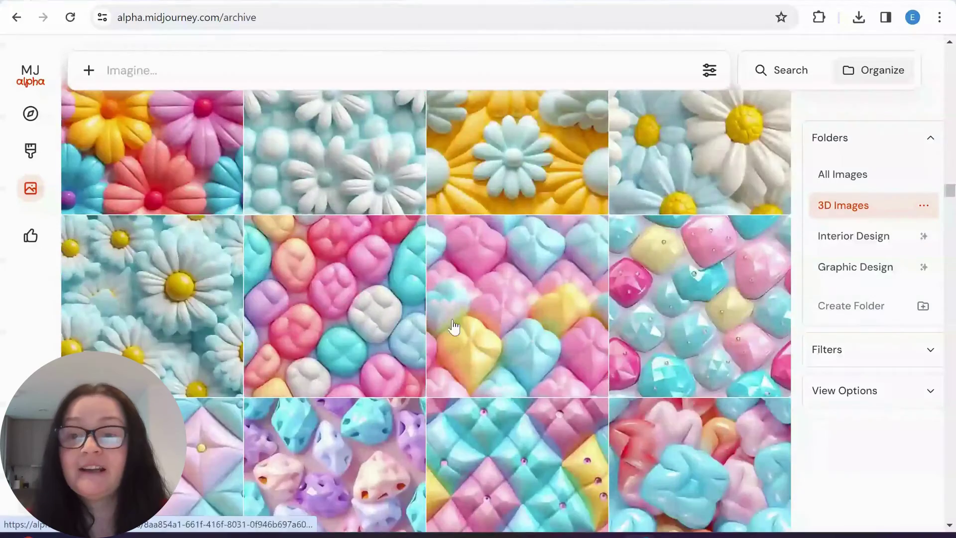
scroll(437, 418, up, 10)
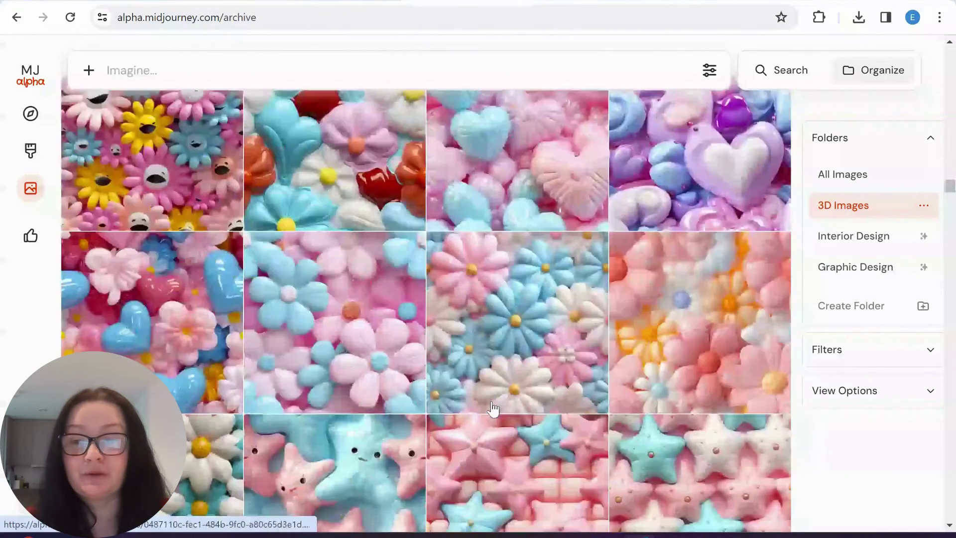
scroll(496, 405, up, 5)
scroll(507, 393, down, 4)
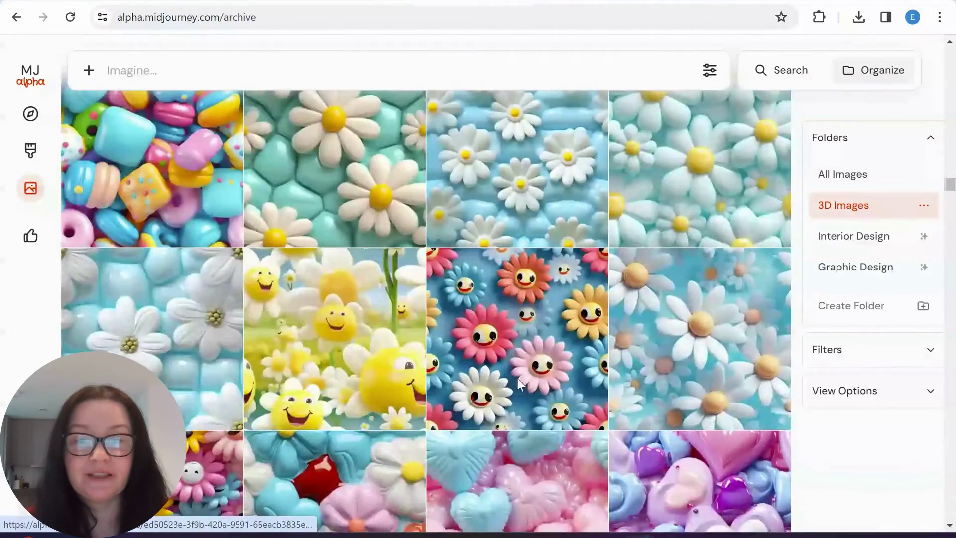
click(518, 377)
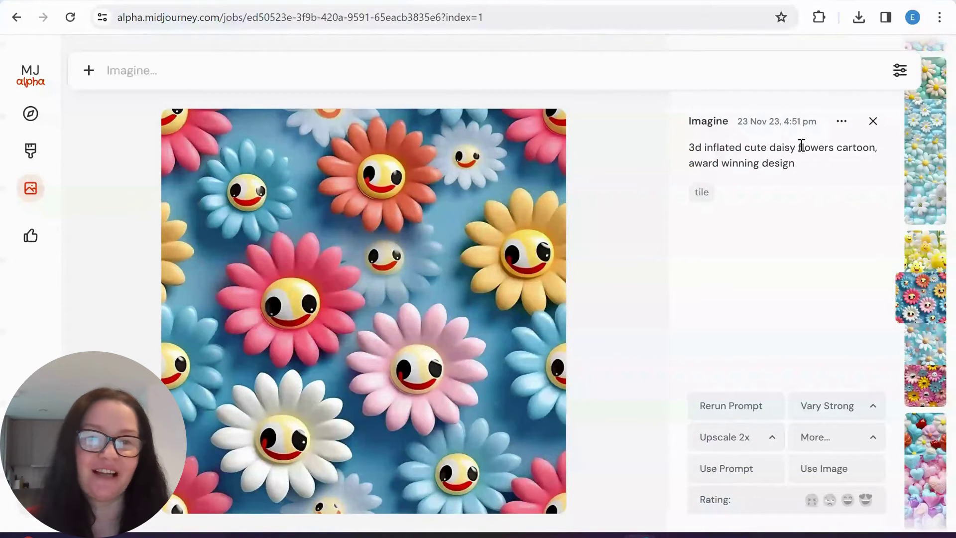
click(832, 125)
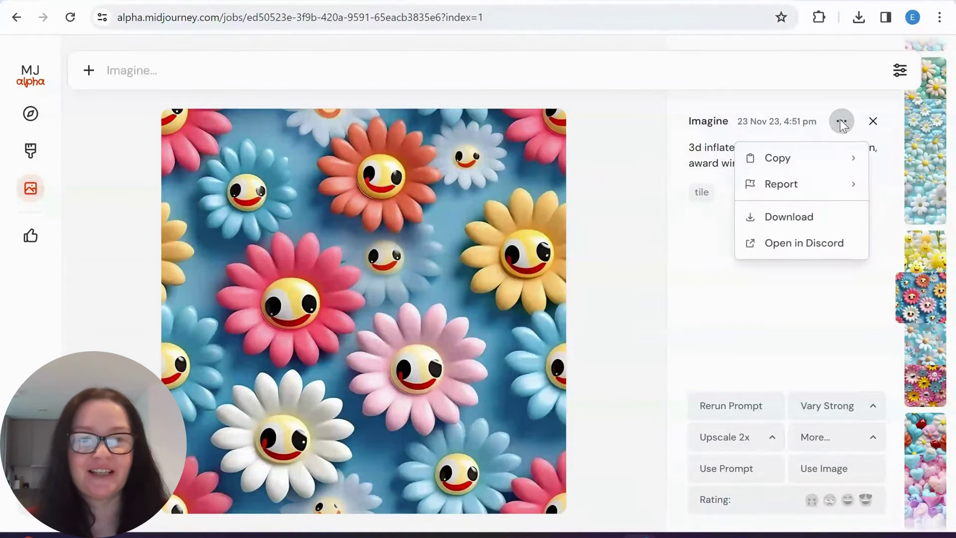
click(791, 217)
Step: Switch to the Seamless Texture Checker and load the downloaded cartoon daisies image to check its tiling
key(ctrl+Tab)
click(358, 125)
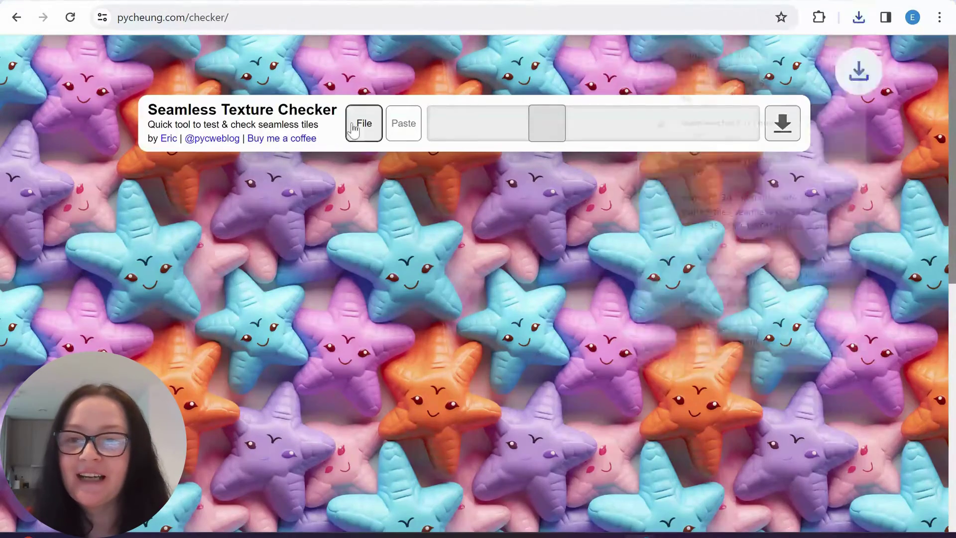
double_click(184, 128)
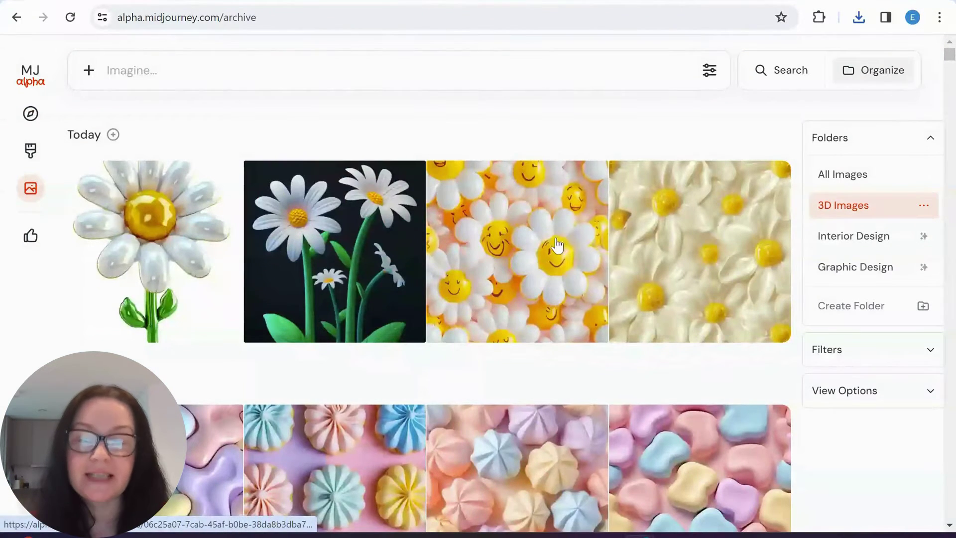
Step: Open yesterday's piped pastel cookies pattern on the pink and purple background in the Midjourney archive and download it
scroll(518, 264, down, 4)
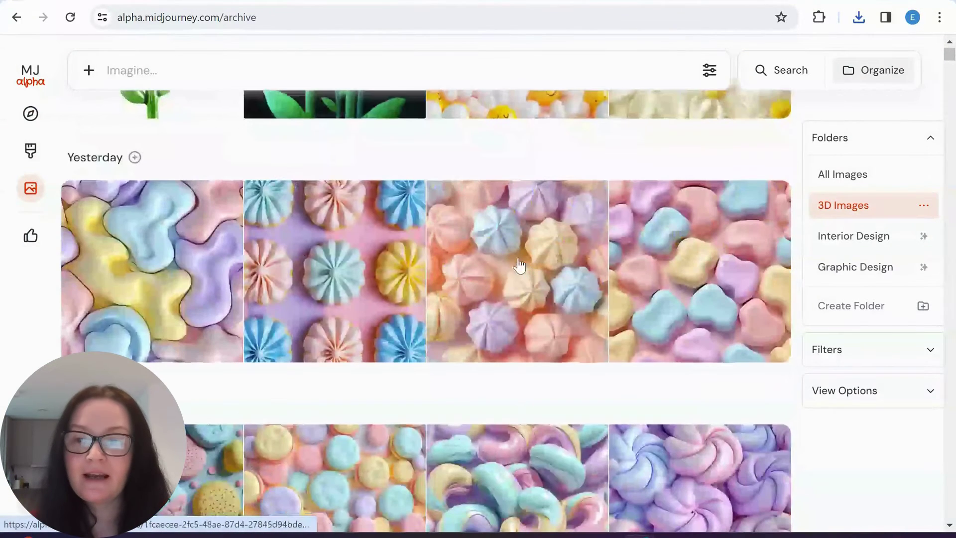
click(336, 276)
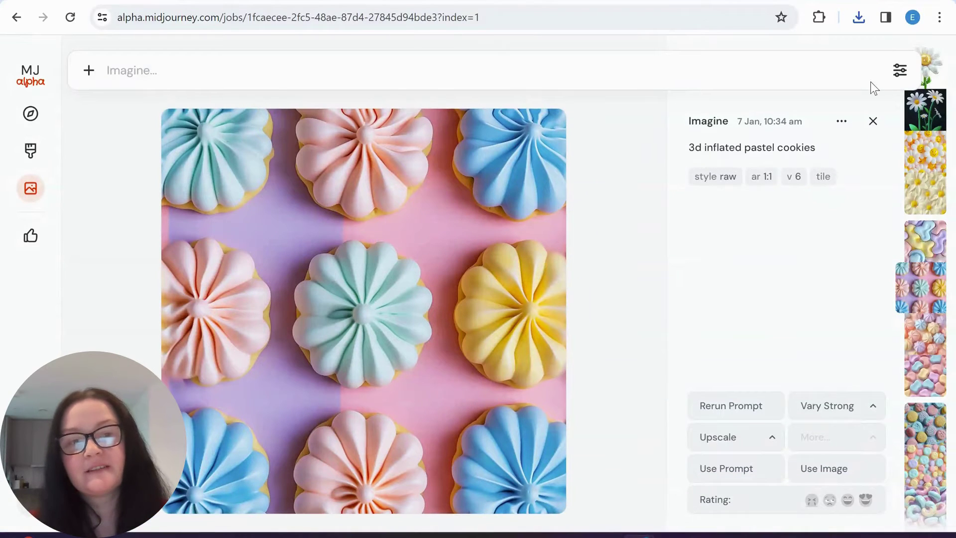
click(839, 121)
click(801, 217)
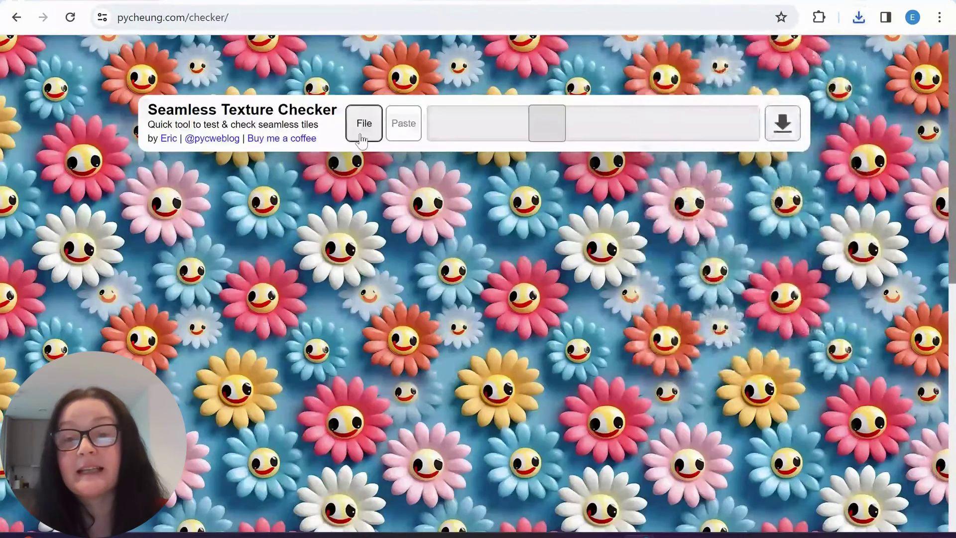
Step: Load the downloaded piped pastel cookies image into the texture checker to inspect its tiling, and return to Midjourney
click(359, 135)
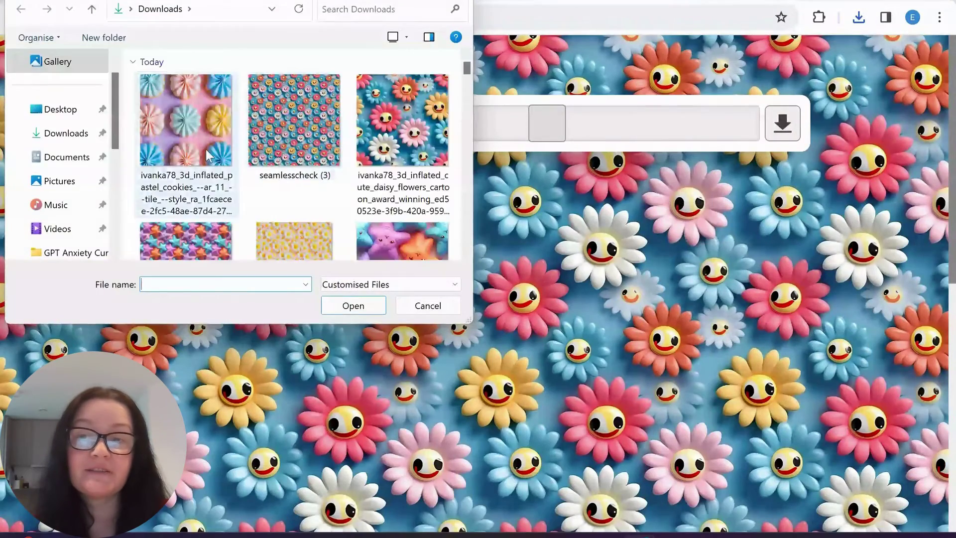
double_click(205, 149)
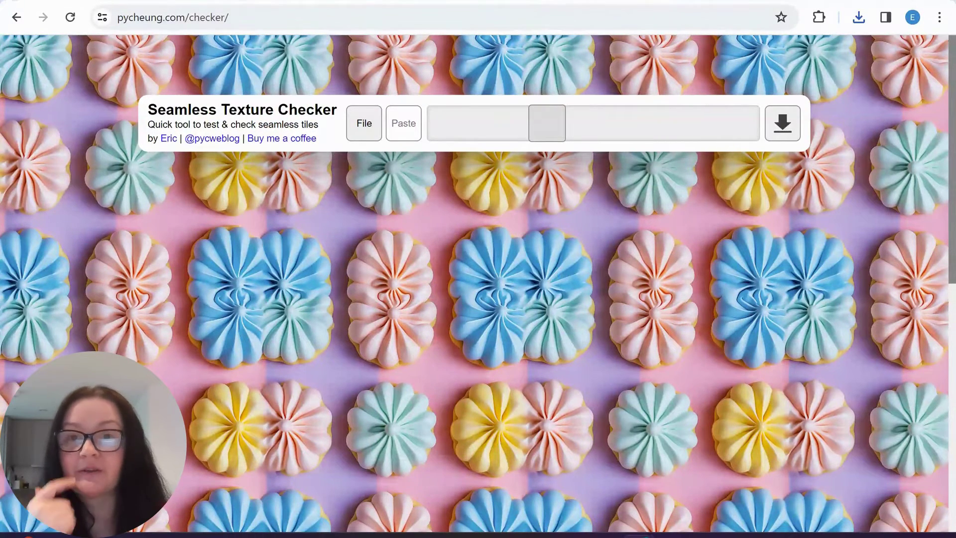
click(120, 2)
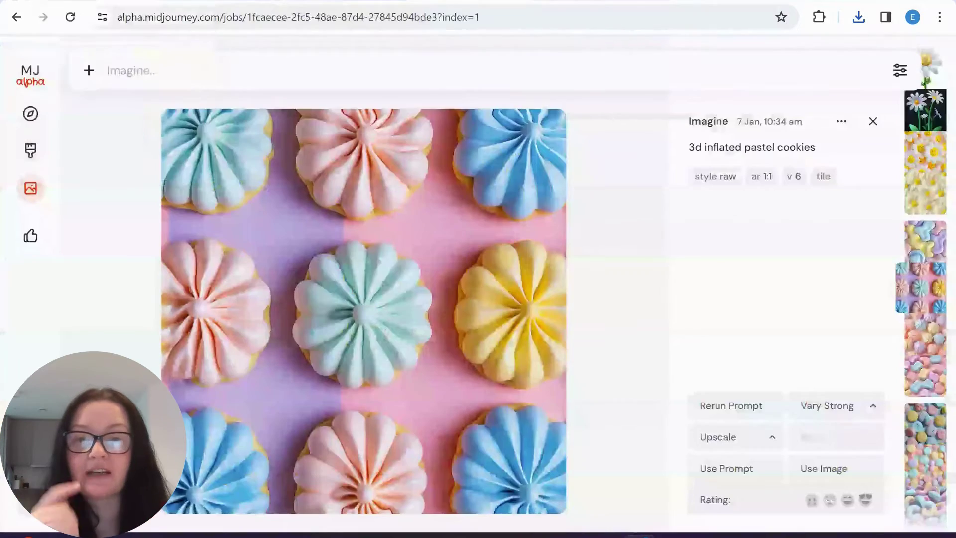
Step: Close the piped cookies image, open the round pastel cookies pattern from two days ago, and download it
click(872, 121)
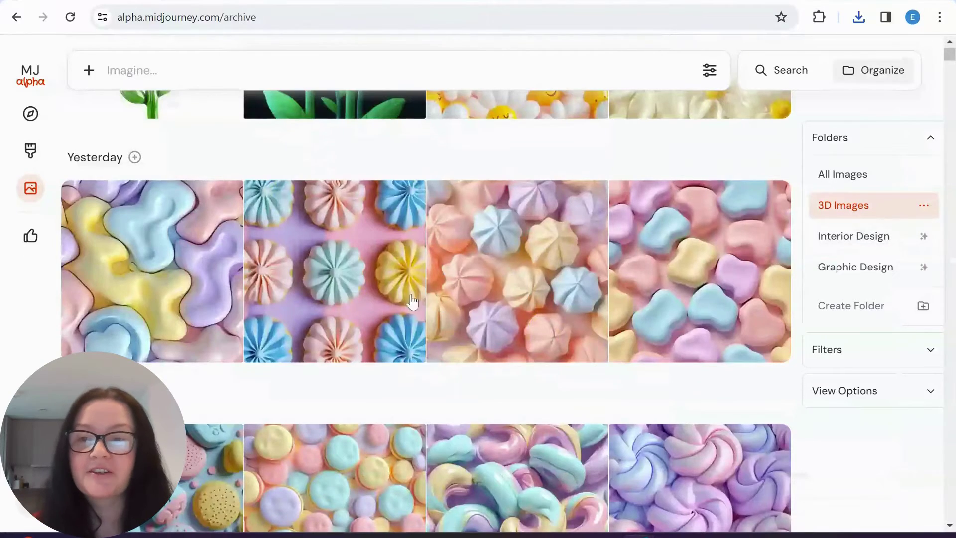
scroll(411, 301, down, 4)
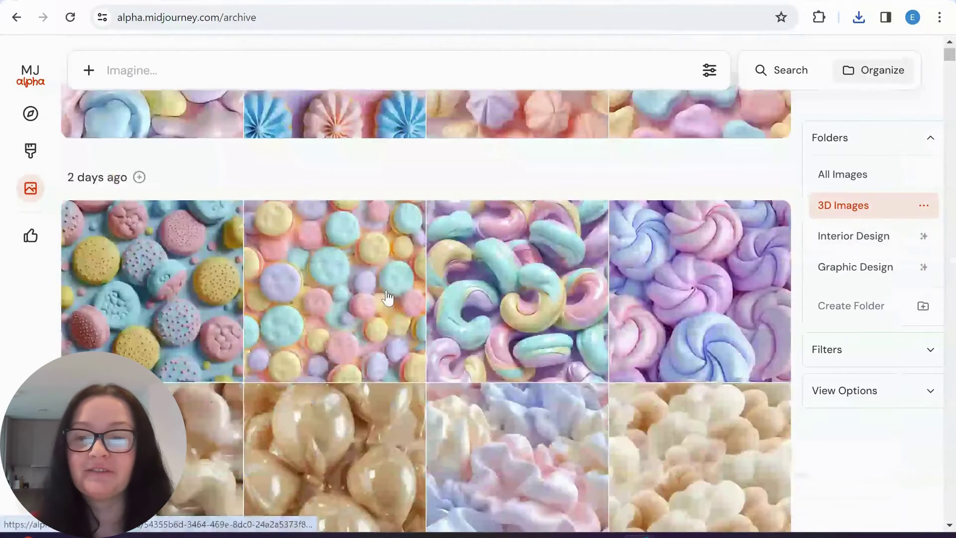
click(324, 315)
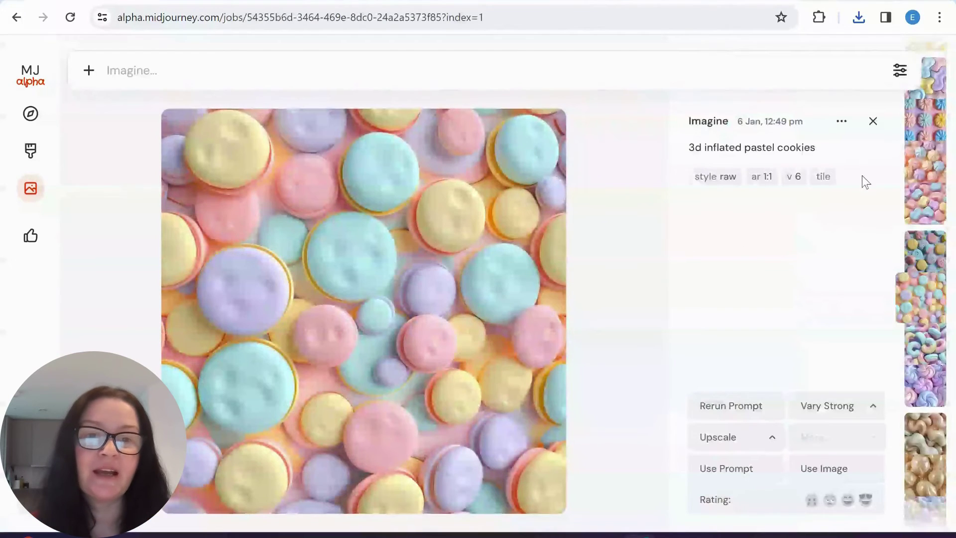
click(841, 122)
click(803, 217)
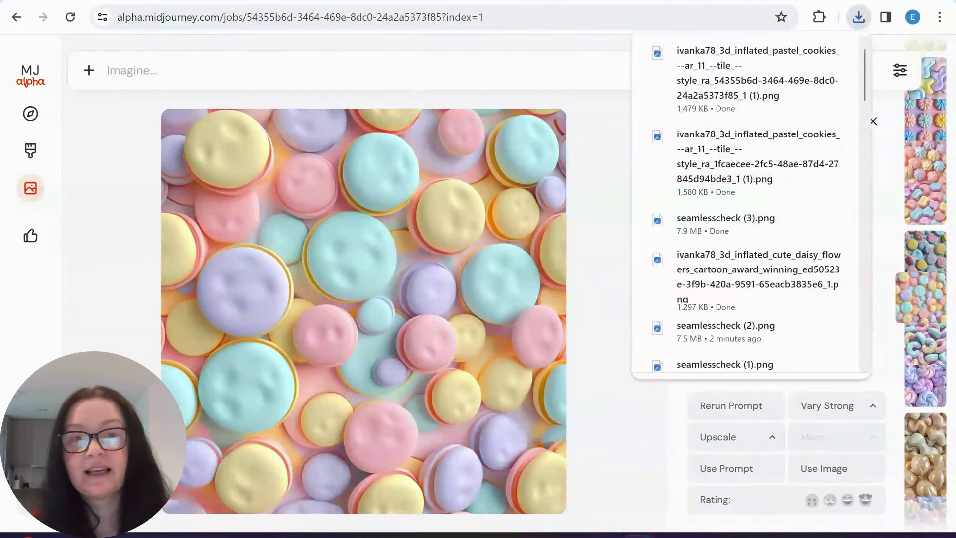
Step: Load the downloaded round pastel cookies image into the Seamless Texture Checker to inspect its tiling, and return to Midjourney
key(ctrl+Tab)
click(363, 134)
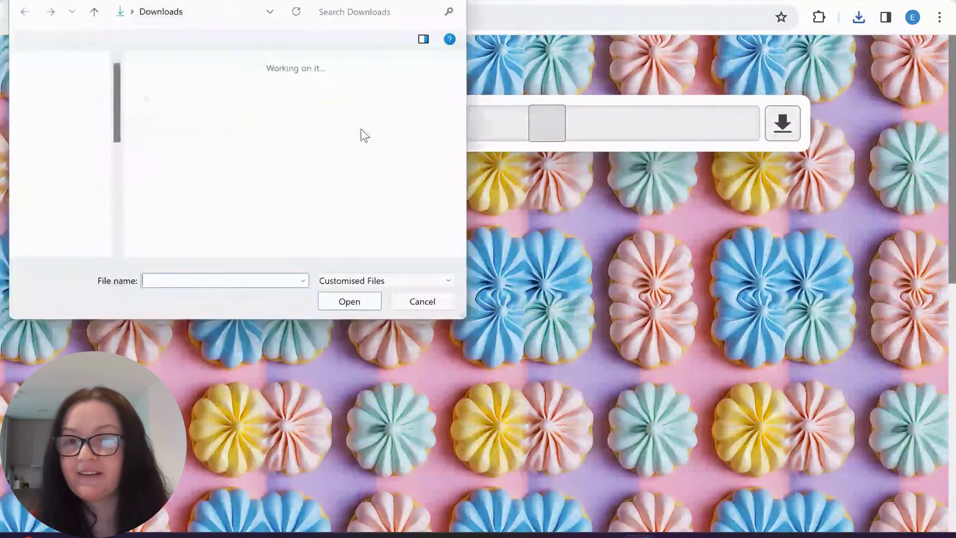
double_click(195, 115)
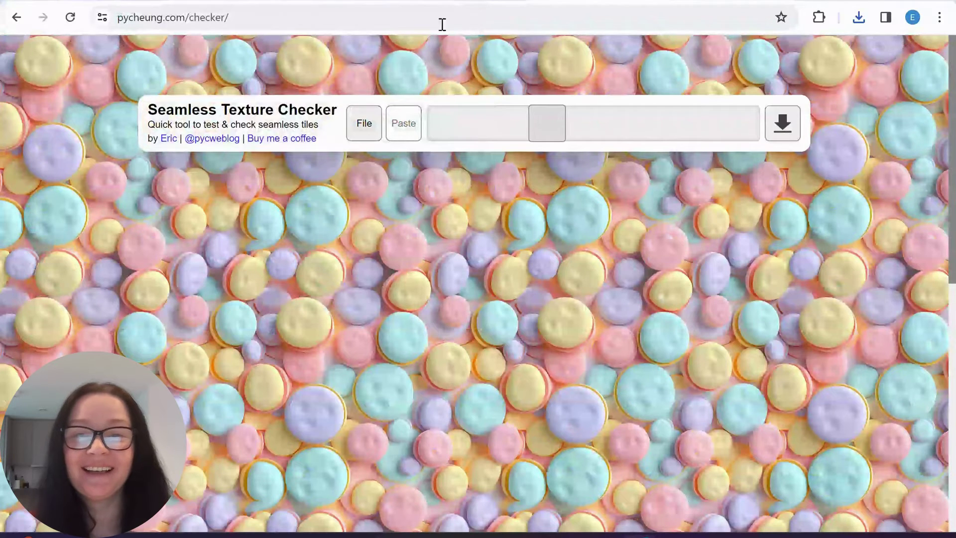
click(423, 3)
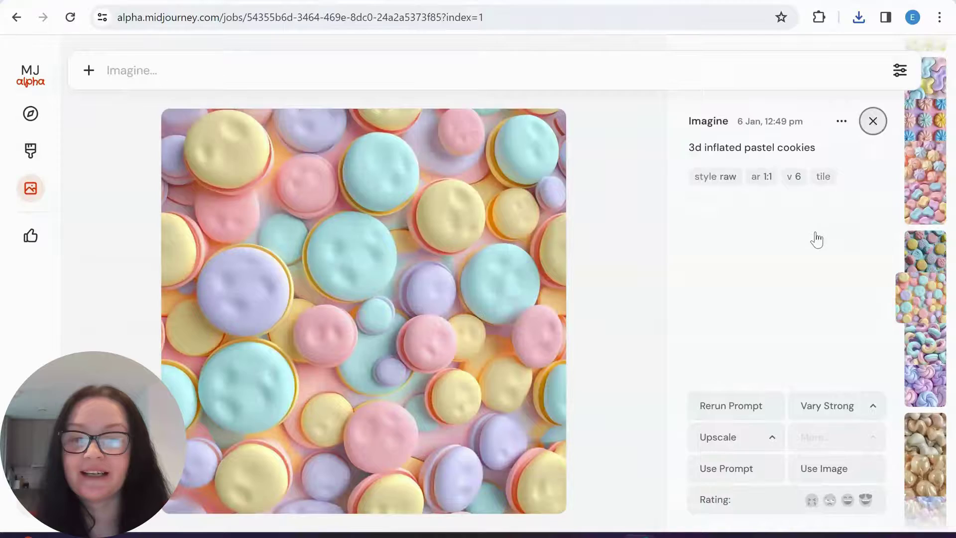
Step: Close the round cookies image and view the brown and white bubble coffee-stain pattern in the 3D Images folder
key(Escape)
scroll(517, 293, down, 10)
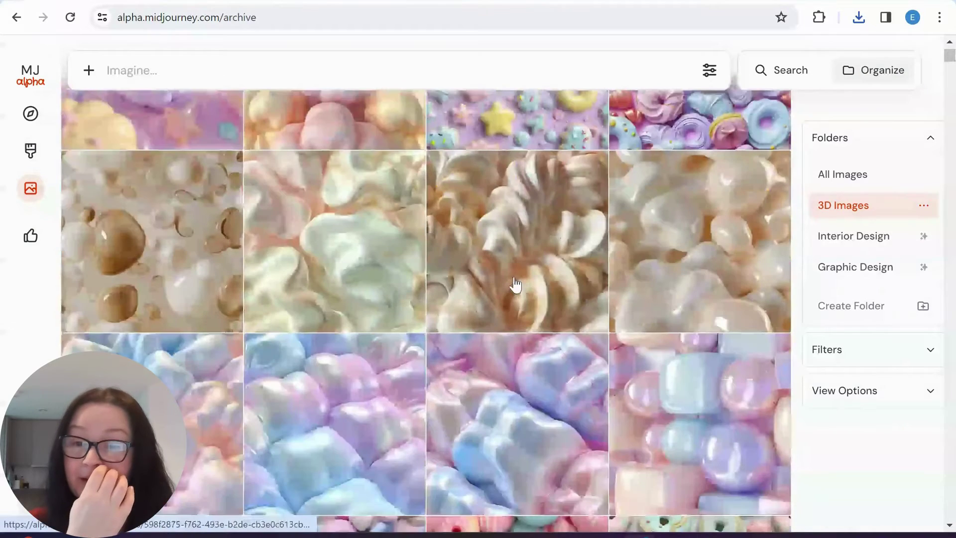
click(173, 241)
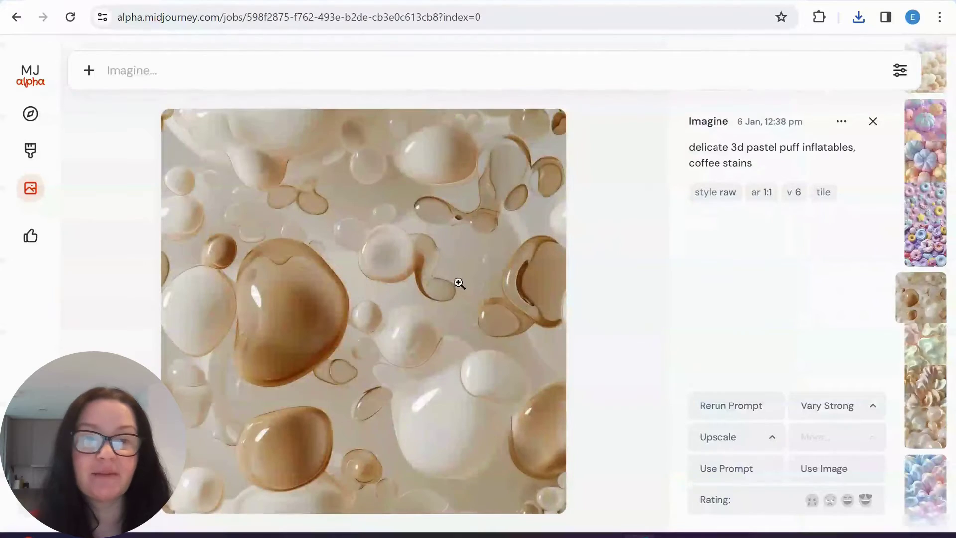
click(872, 120)
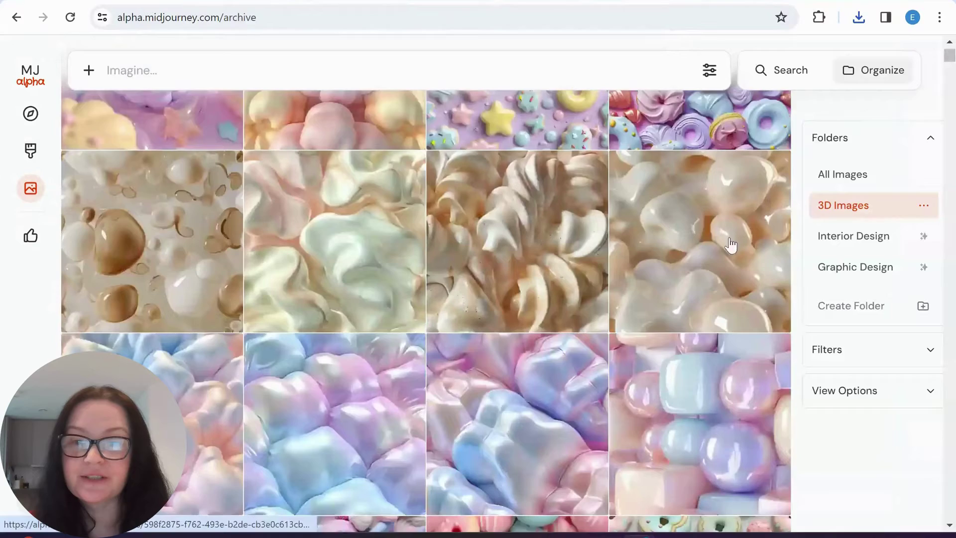
Step: Find the coffee-stain pattern with bronze, cream and pale blue spheres made without version 6, and view its full image
scroll(448, 296, down, 6)
scroll(458, 294, down, 10)
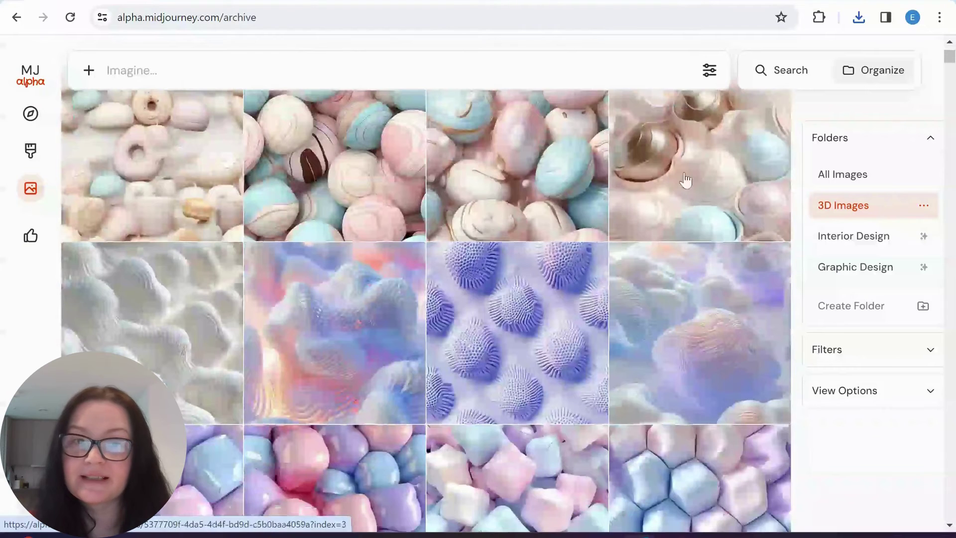
click(696, 179)
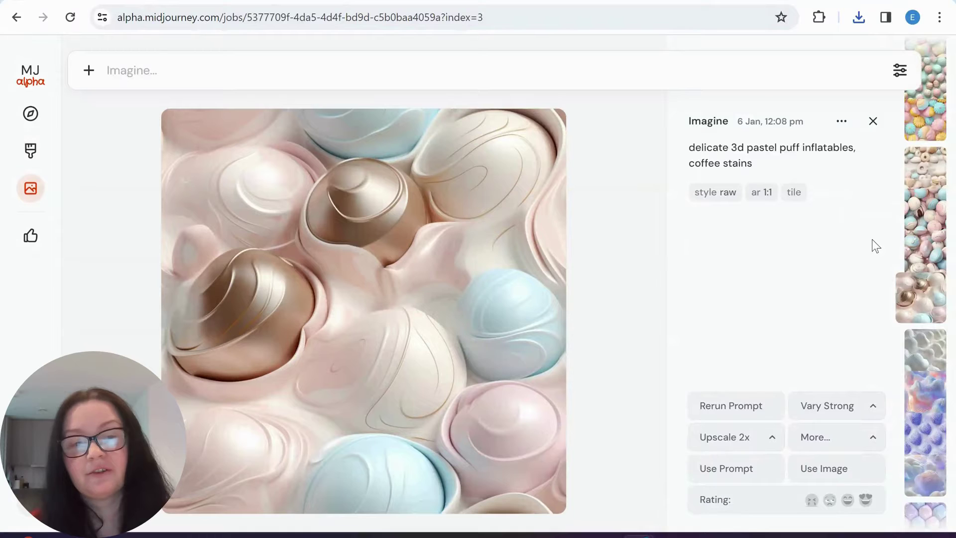
click(872, 122)
Step: Open the pearly, ribbed peach and white puff inflatables pattern from the version 6 coffee-stain set and download it
scroll(539, 356, down, 10)
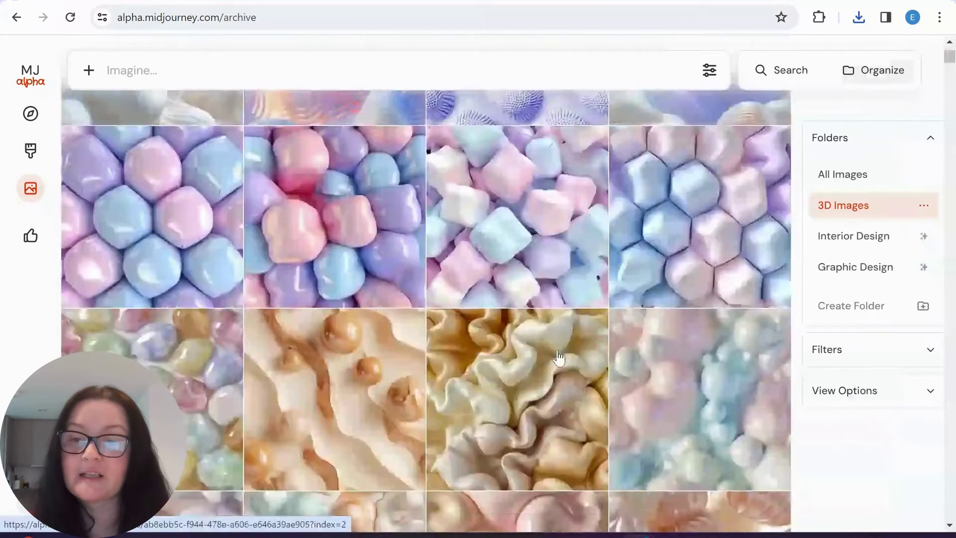
scroll(558, 354, up, 3)
scroll(324, 305, down, 4)
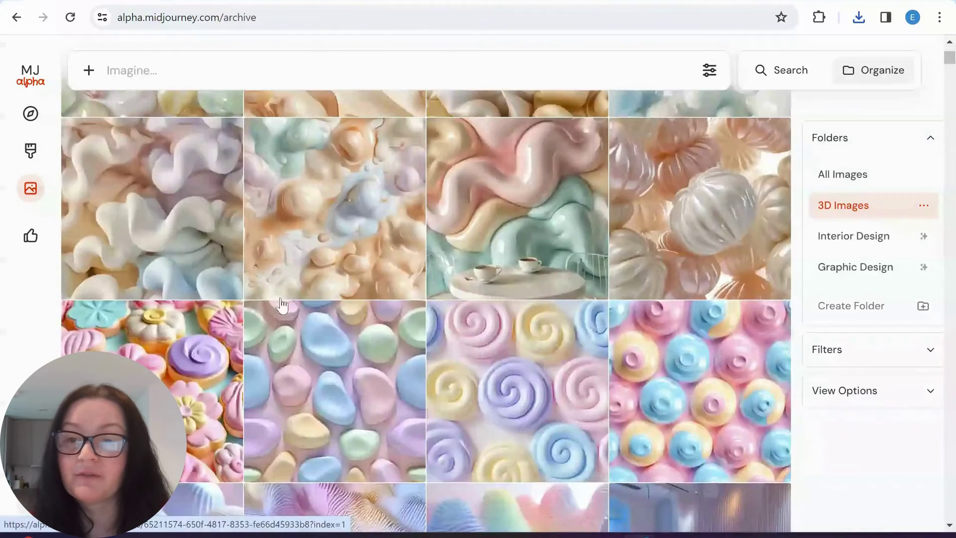
click(659, 214)
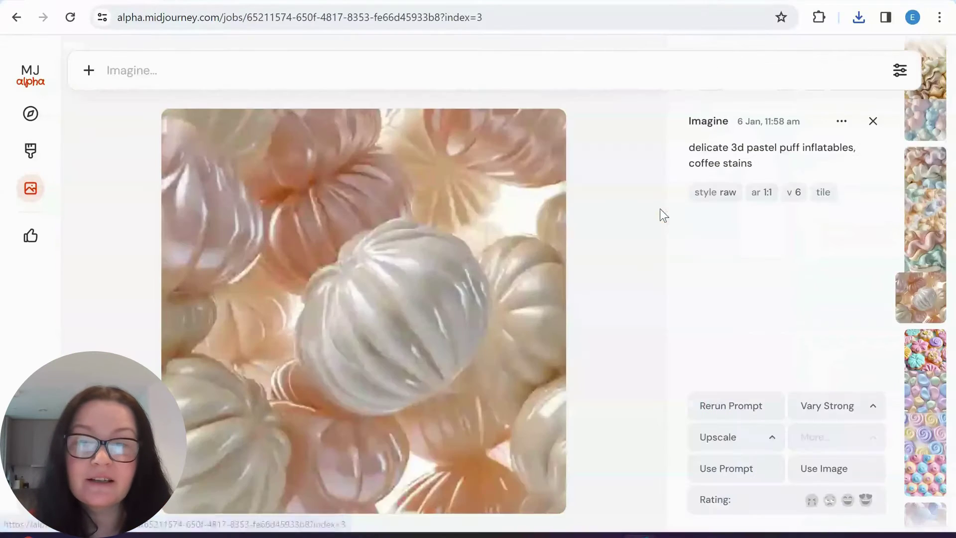
click(841, 122)
click(805, 217)
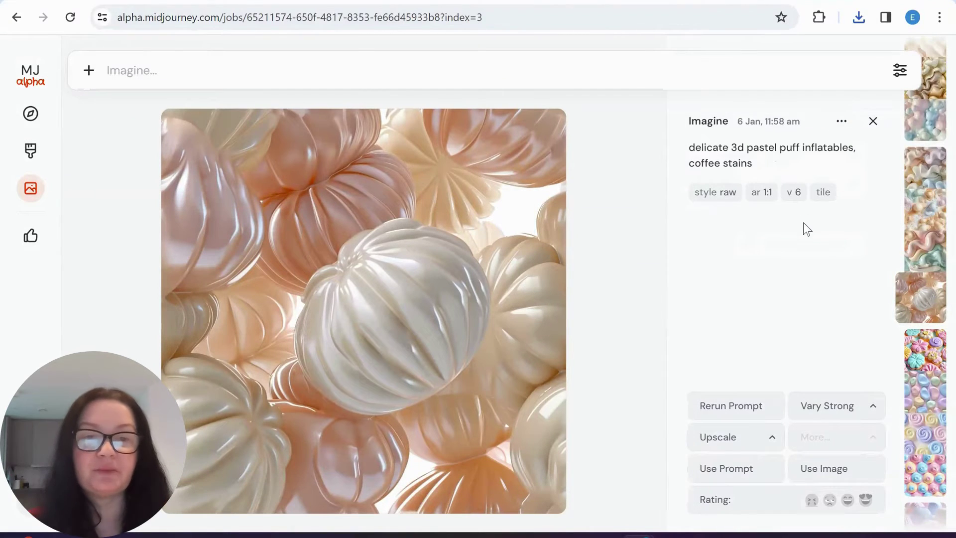
Step: Load the downloaded pearly ribbed inflatables image into the Seamless Texture Checker to inspect its tiling, and return to Midjourney
click(452, 1)
click(364, 123)
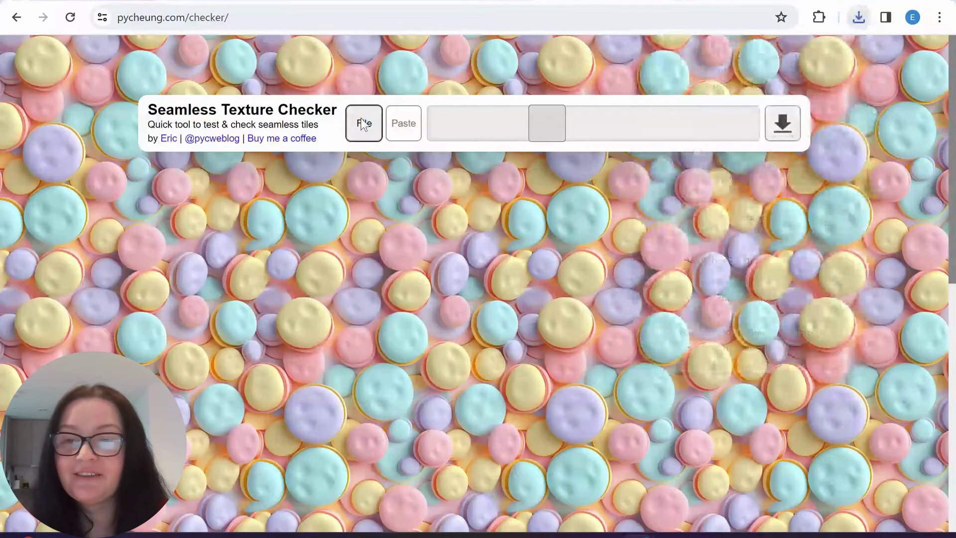
double_click(178, 130)
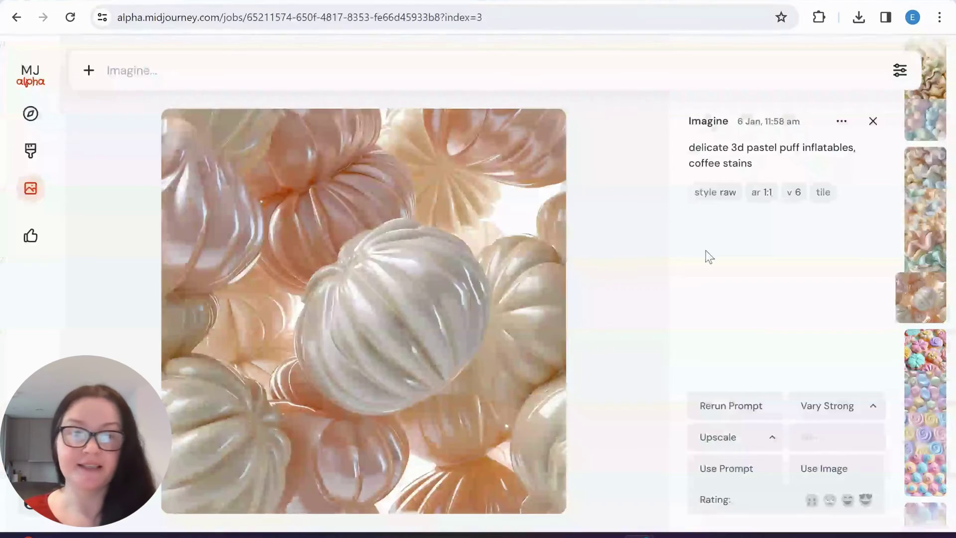
Step: Close the ribbed inflatables image, open the 3D inflated pastel cookies pattern with swirled spirals, and download it
click(873, 121)
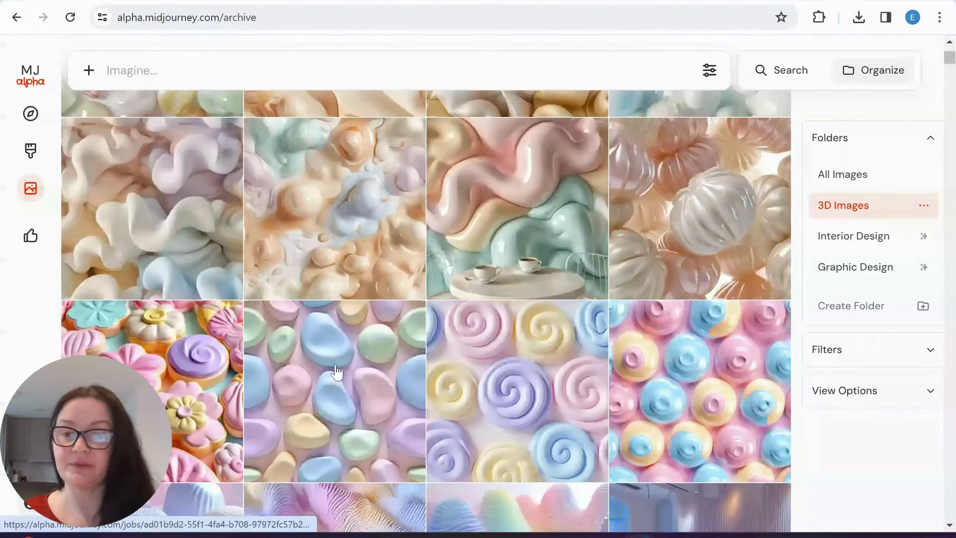
scroll(331, 368, down, 3)
scroll(331, 368, up, 2)
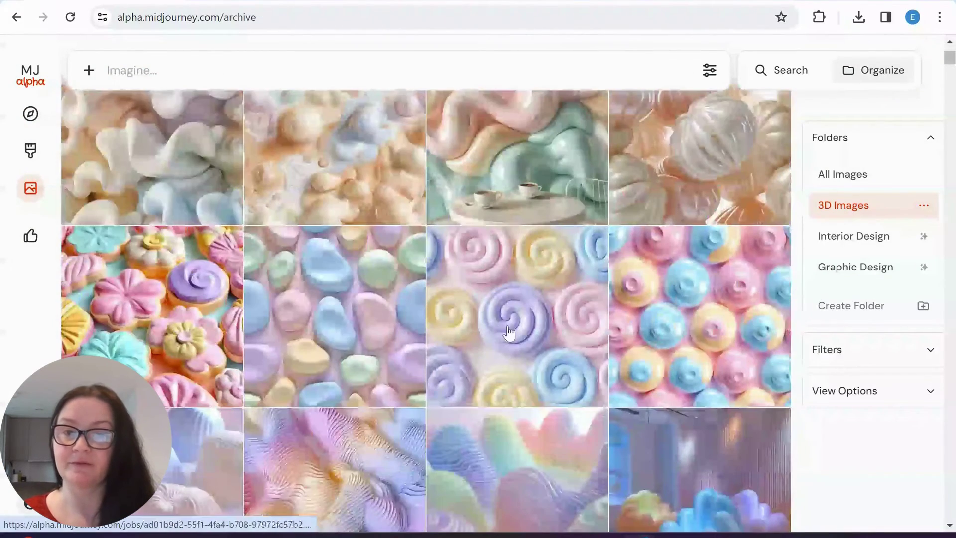
click(512, 323)
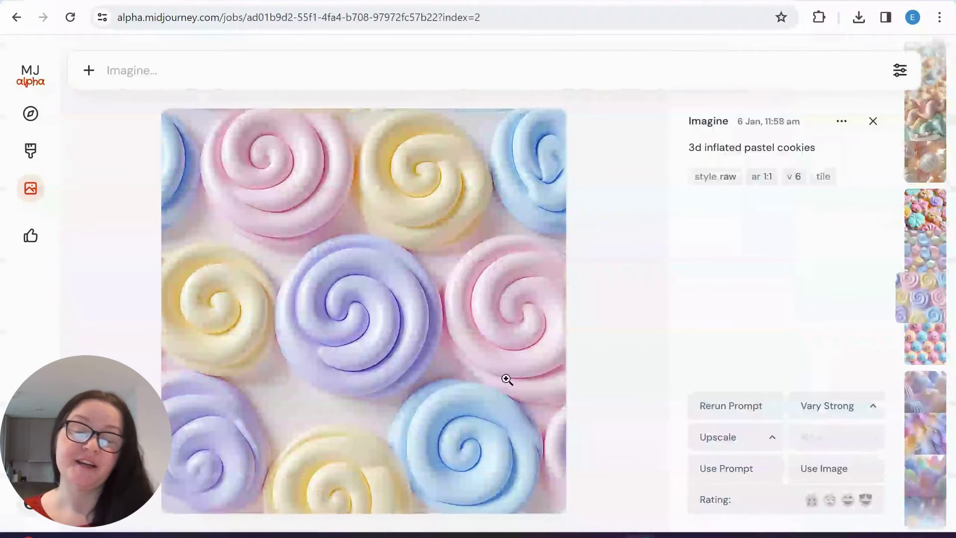
click(841, 121)
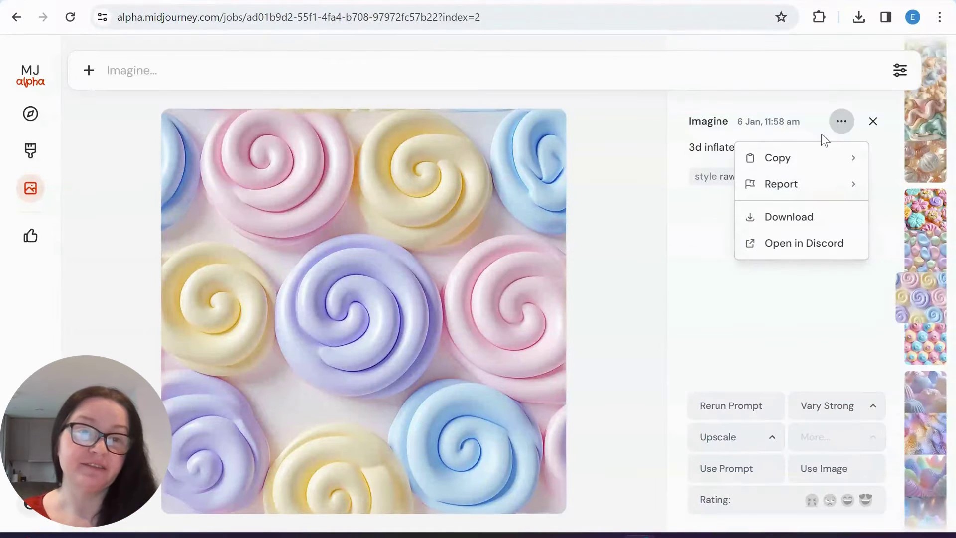
click(789, 219)
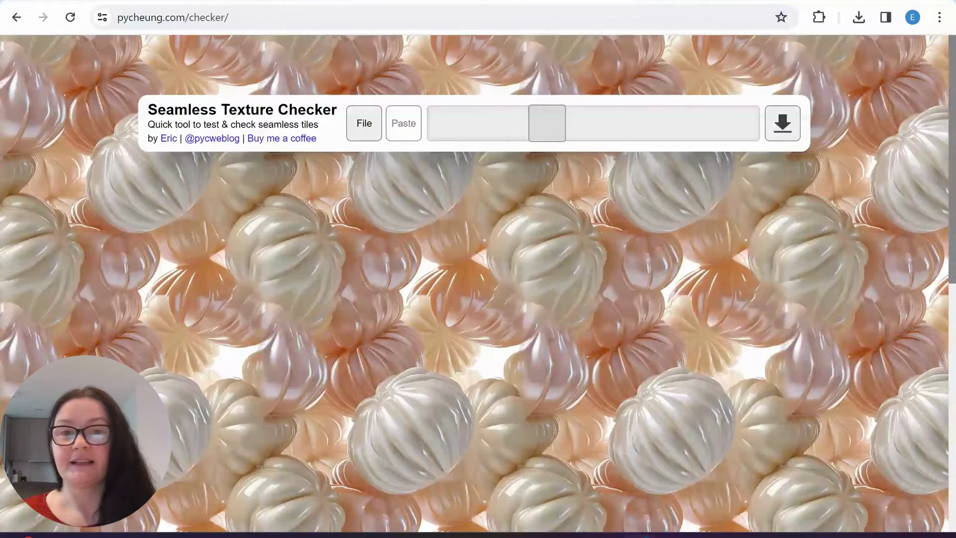
Step: Load the downloaded pastel swirls image into the Seamless Texture Checker to inspect its tiling, and return to Midjourney
click(366, 133)
double_click(183, 139)
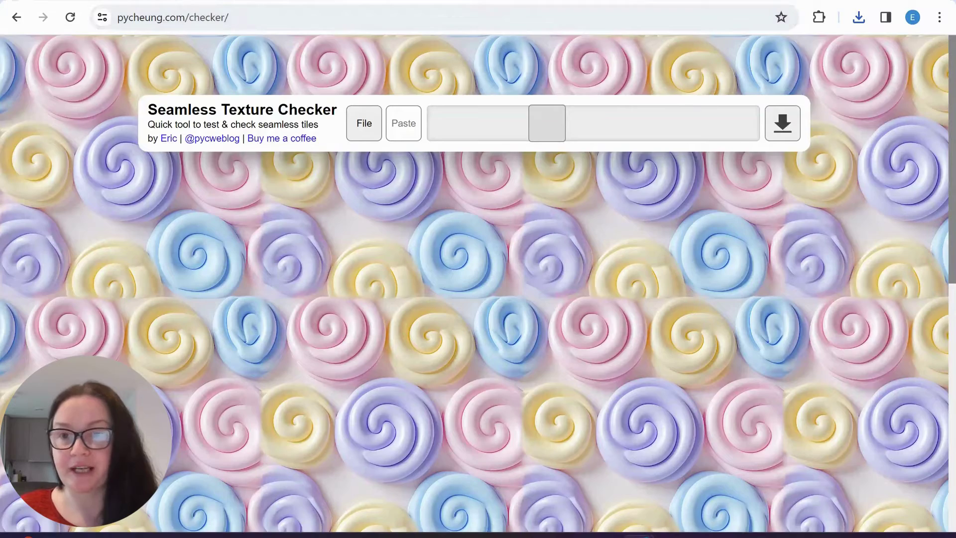
key(ctrl+Tab)
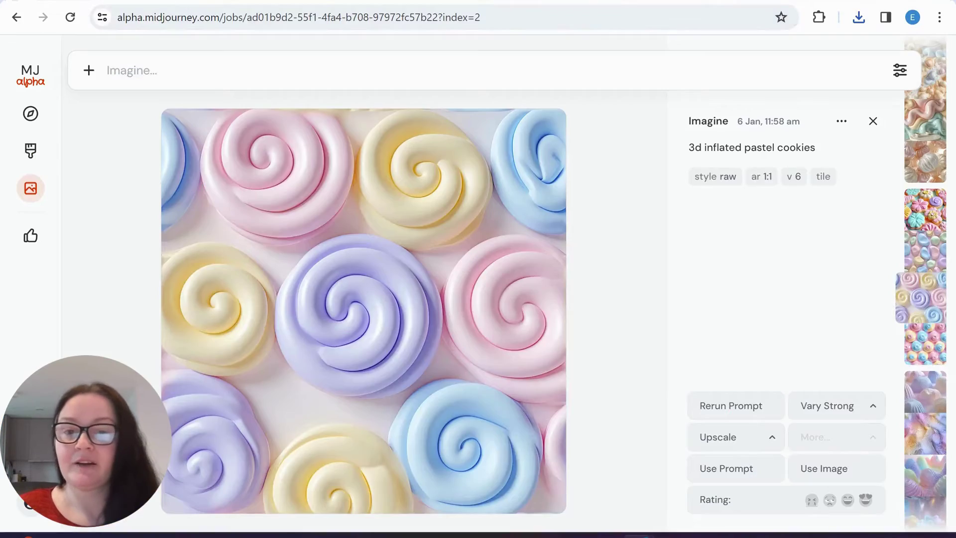
Step: Close the swirls image and view all four version 6 pastel puff inflatables images generated without the tile option
click(872, 121)
scroll(495, 331, down, 5)
scroll(493, 330, down, 9)
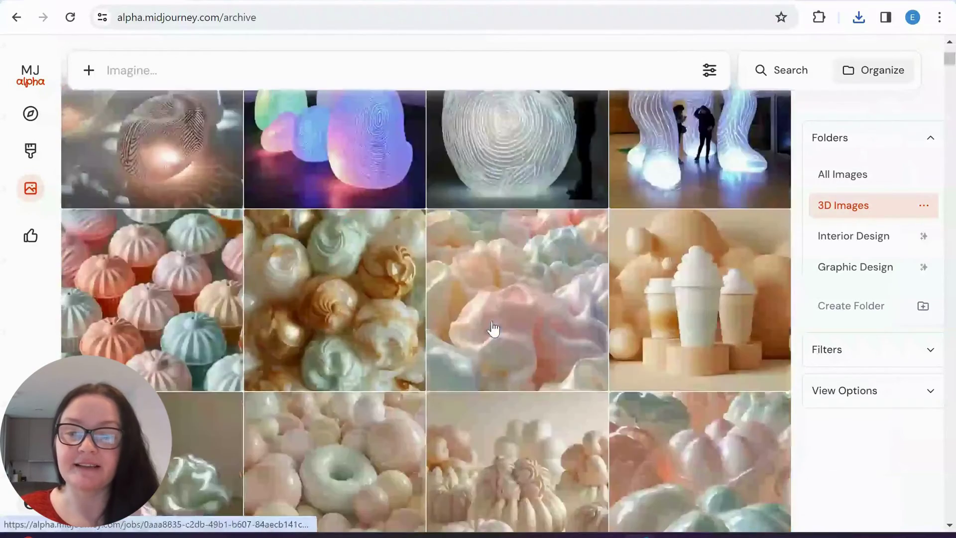
scroll(482, 328, down, 3)
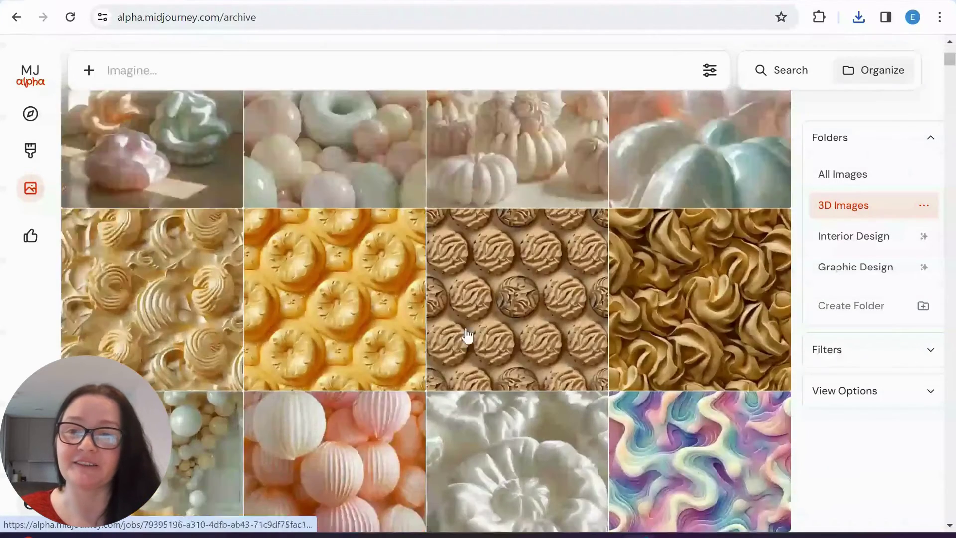
scroll(468, 335, up, 3)
click(168, 267)
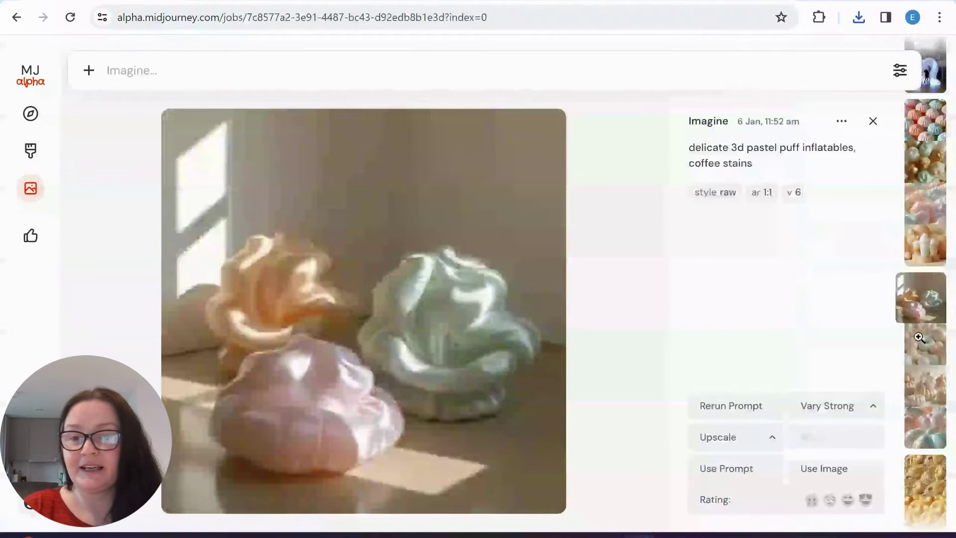
scroll(951, 328, down, 1)
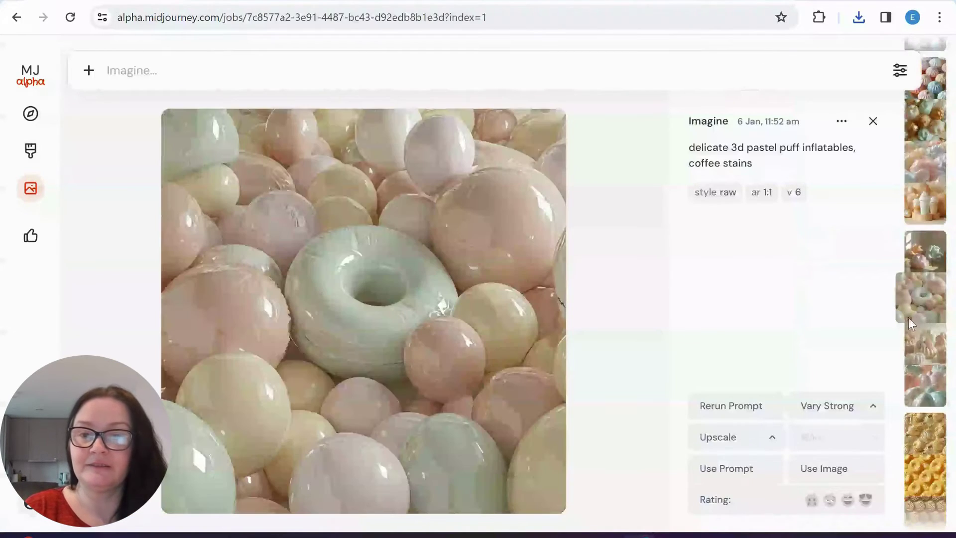
scroll(861, 318, down, 1)
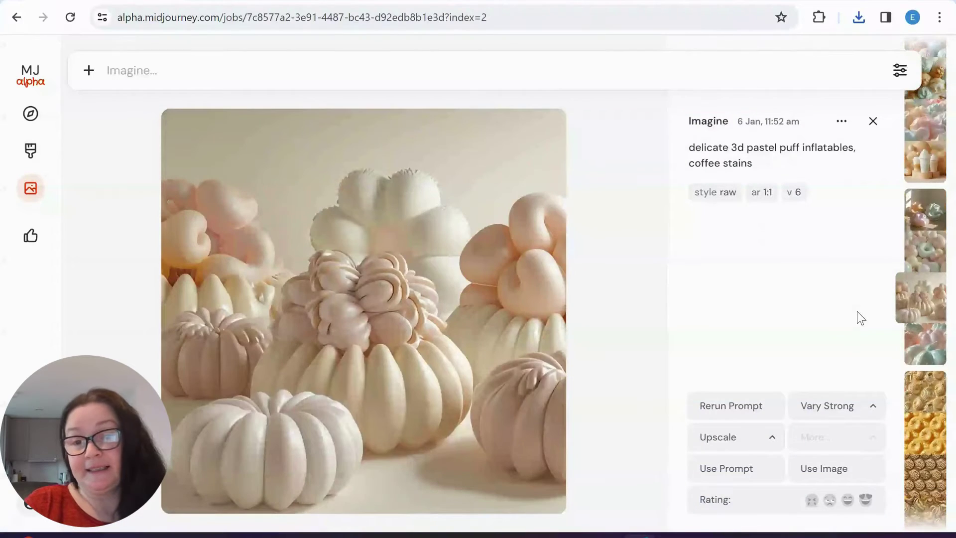
scroll(856, 312, down, 1)
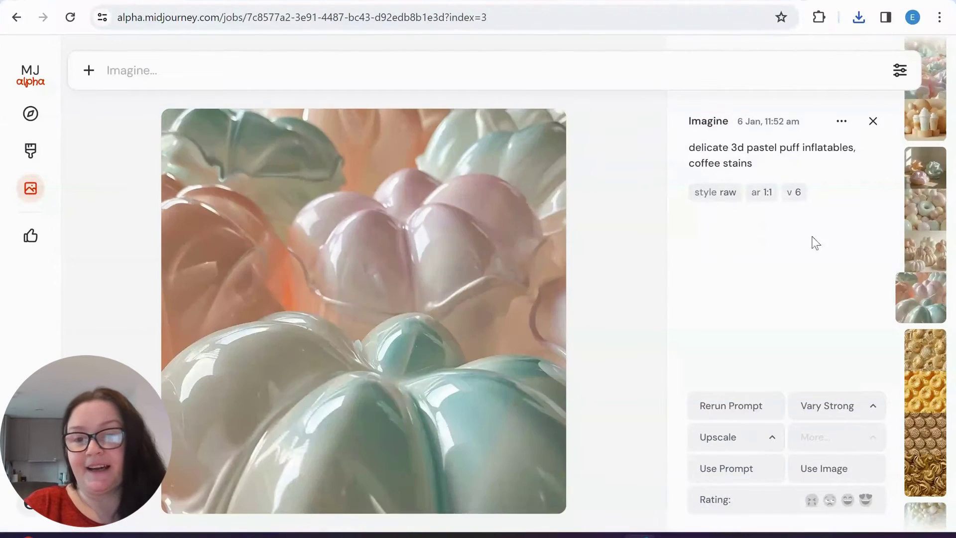
Step: Close the non-tiled inflatables image, open the golden caramel blobs pattern on the cream background, and download it
click(859, 126)
scroll(511, 378, down, 3)
scroll(511, 376, down, 6)
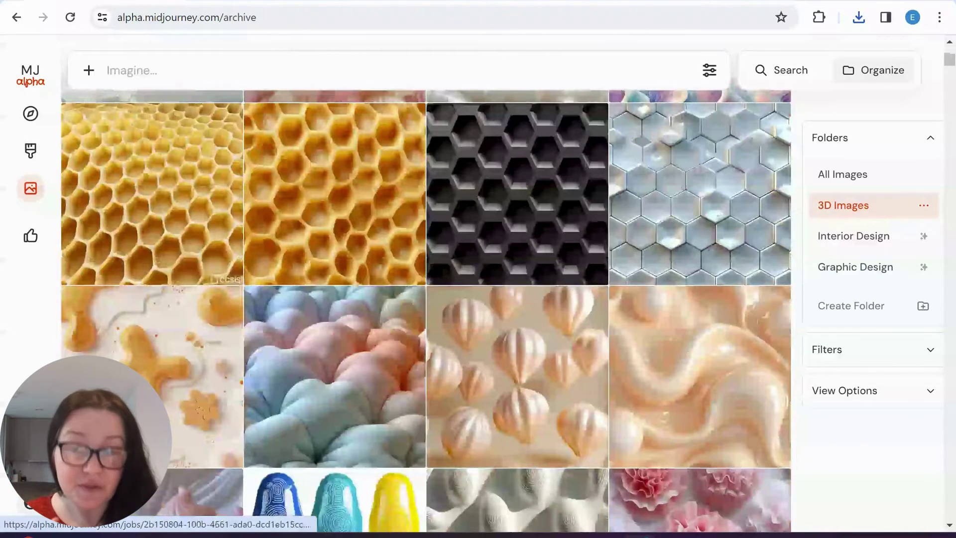
click(179, 401)
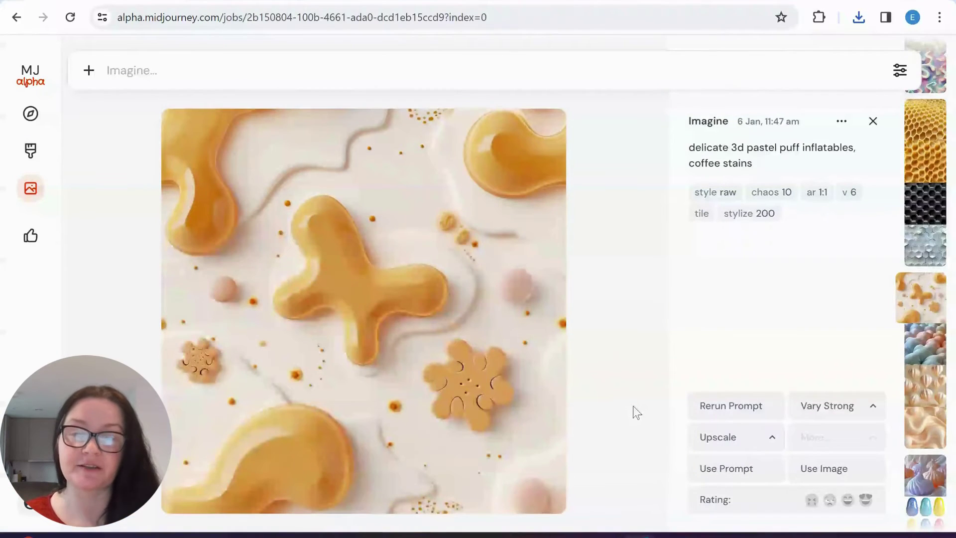
click(841, 121)
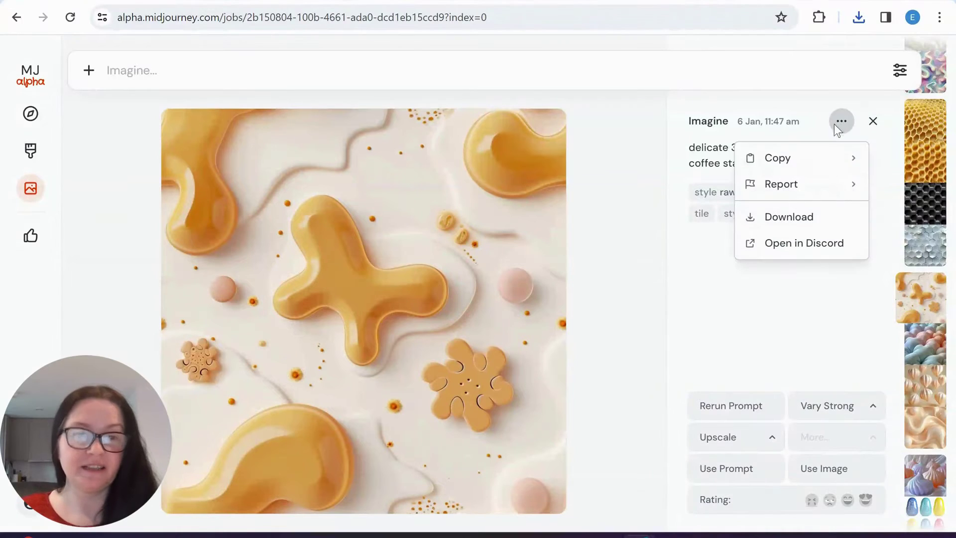
click(787, 216)
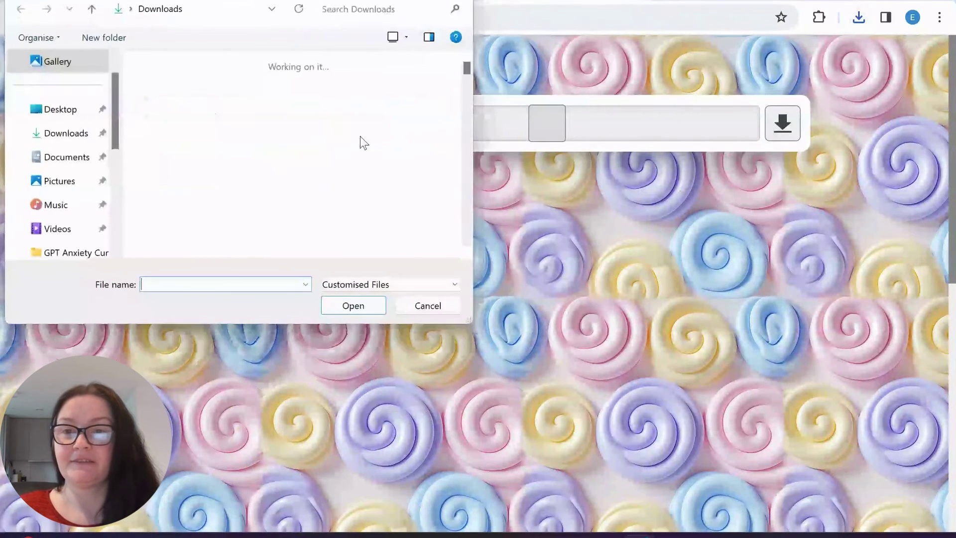
Step: Load the downloaded golden blobs image into the Seamless Texture Checker to inspect its tiling, and download the tiled result
double_click(167, 133)
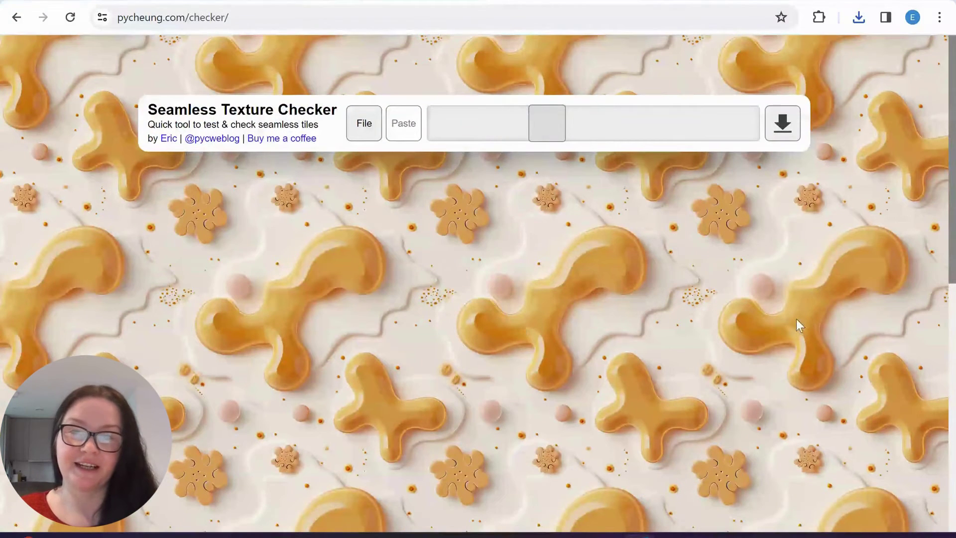
click(782, 125)
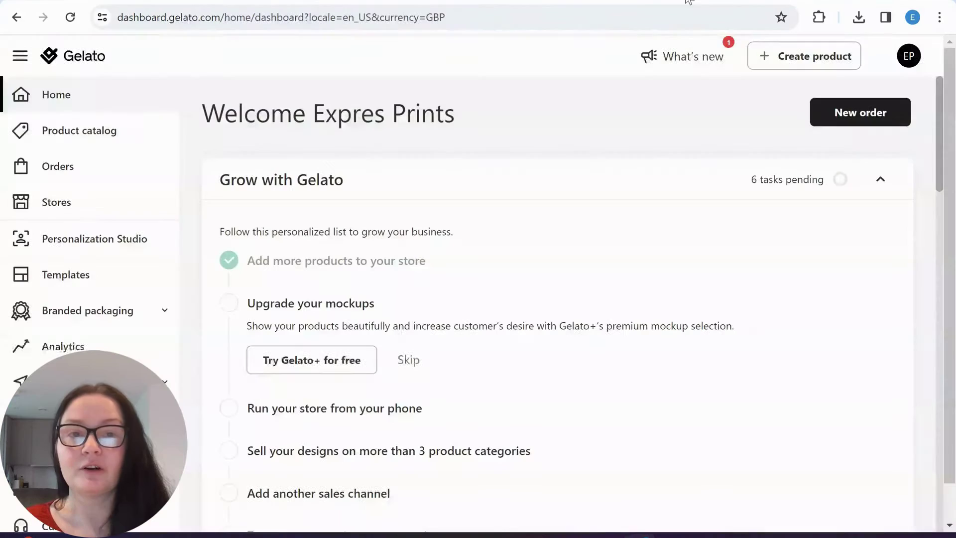
Step: Switch to the Gelato dashboard and open the product catalog
click(689, 1)
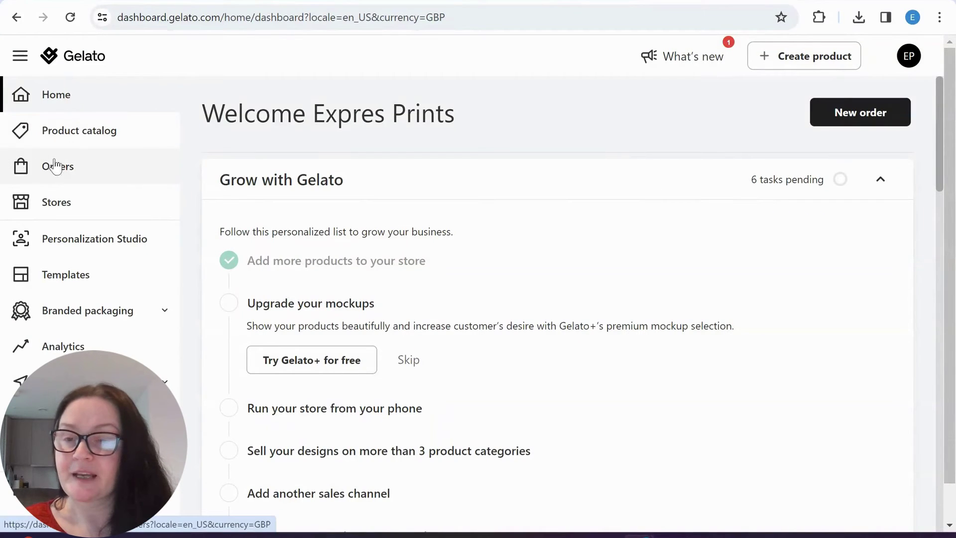
click(105, 134)
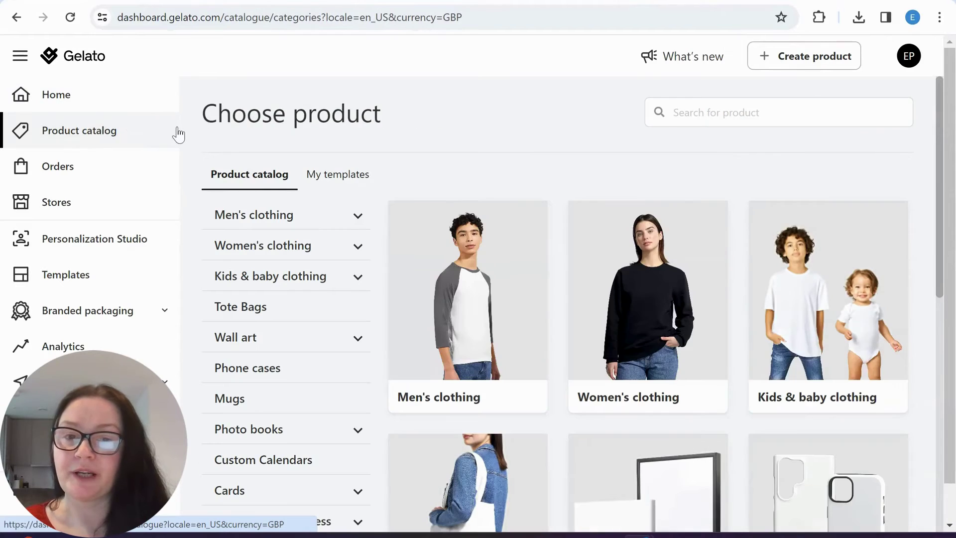
Step: Browse the Mugs category of the product catalog and open the White 15oz Ceramic Mug
scroll(297, 386, down, 3)
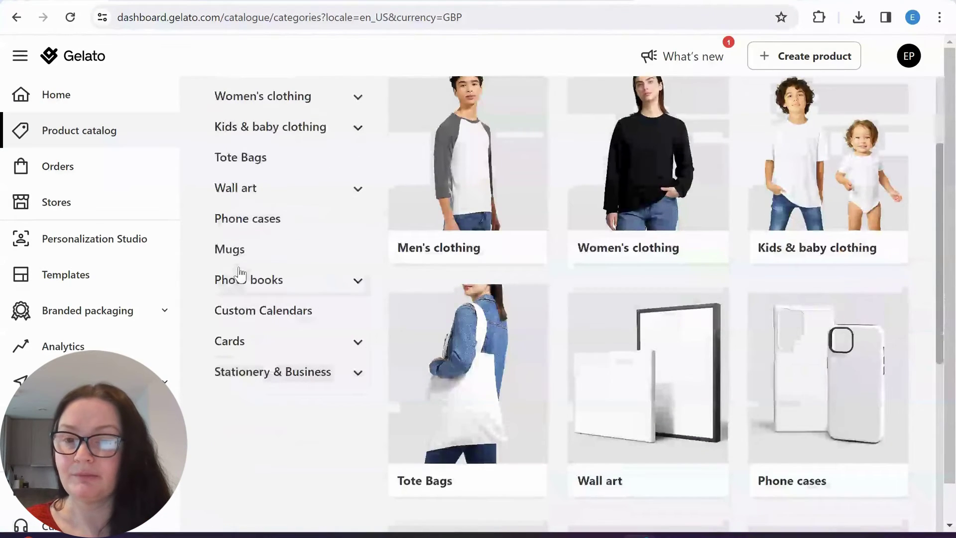
click(250, 259)
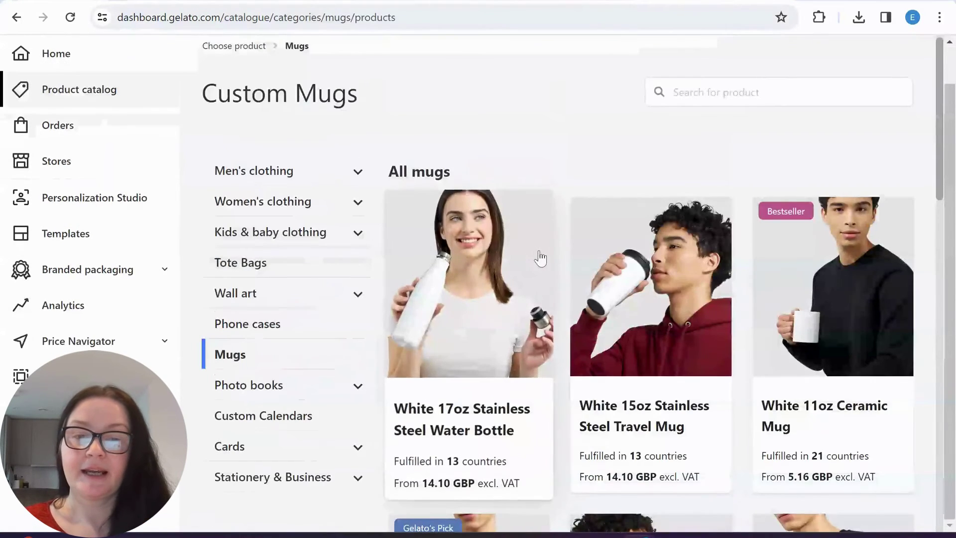
scroll(306, 297, down, 1)
scroll(305, 299, down, 2)
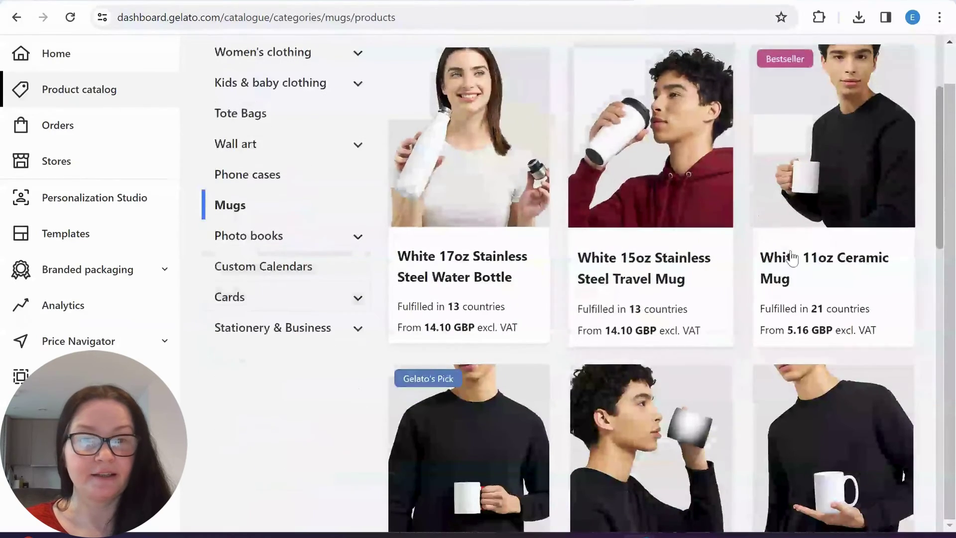
scroll(785, 250, down, 3)
scroll(767, 251, down, 12)
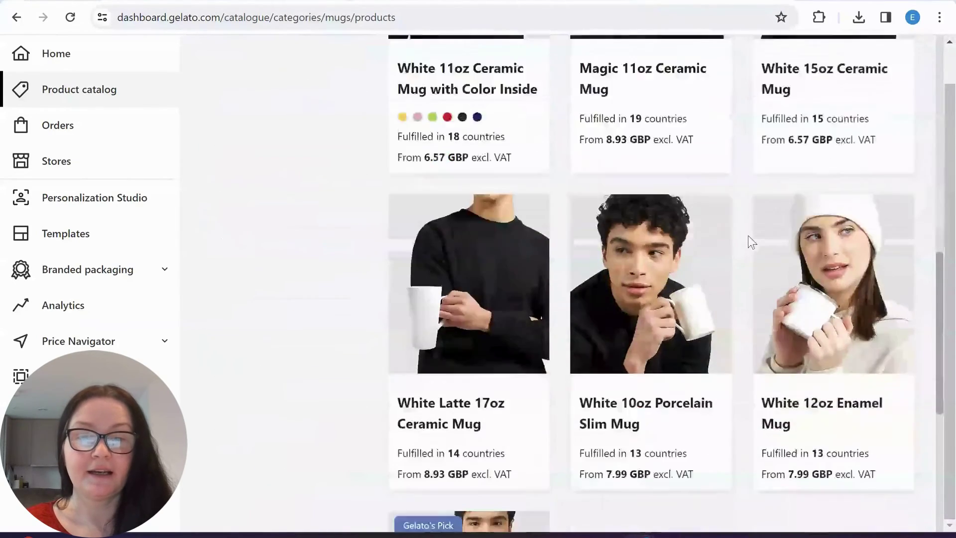
scroll(738, 240, up, 4)
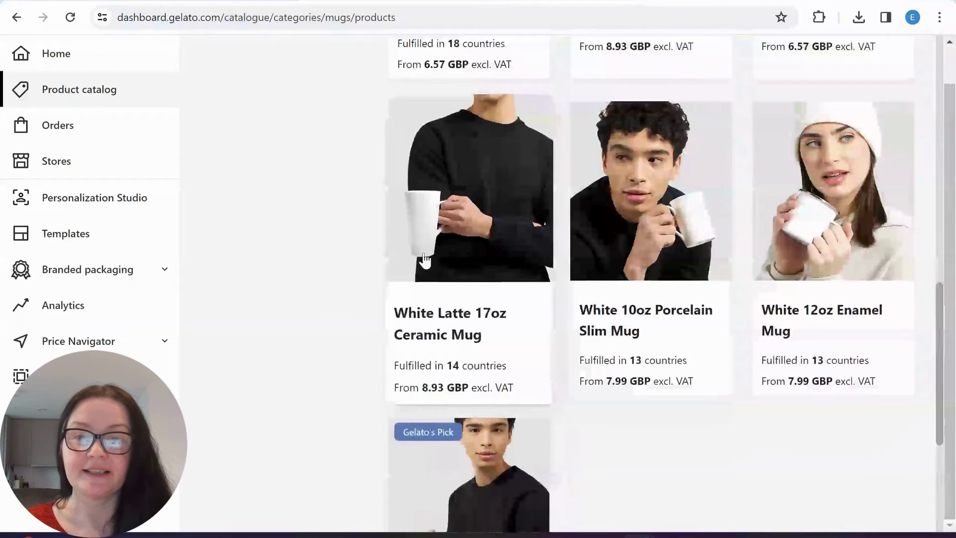
scroll(670, 222, up, 5)
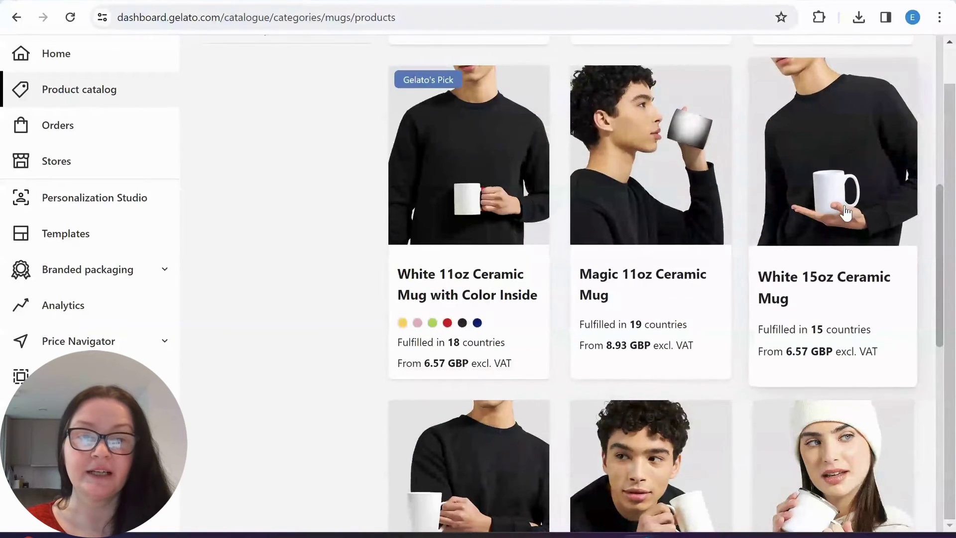
click(807, 154)
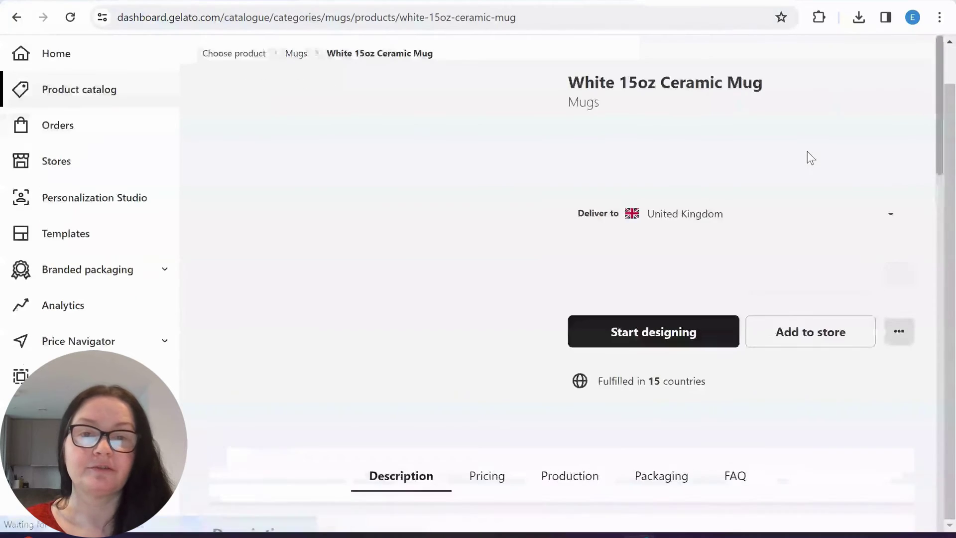
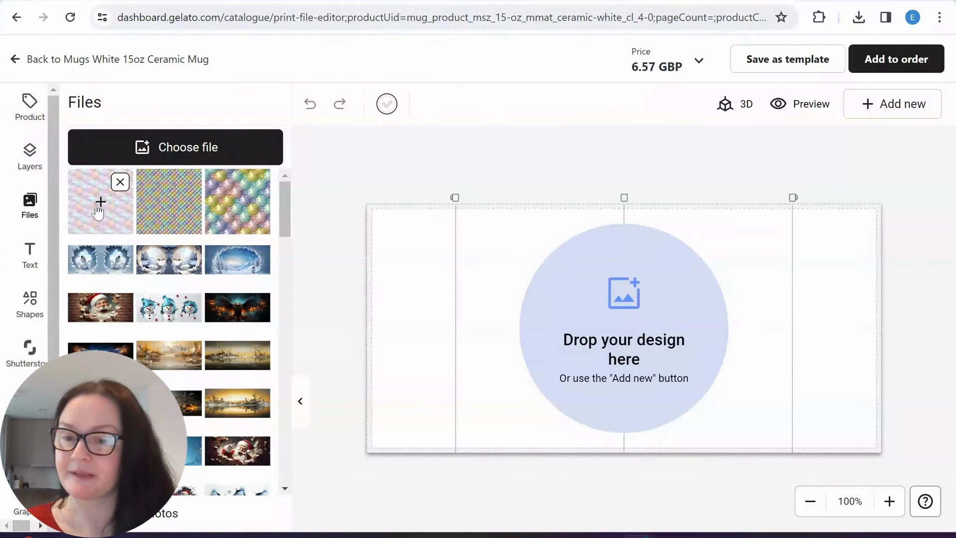
Step: Place the colourful starfish pattern on the mug design and enlarge it to cover the whole print area
click(99, 203)
click(611, 314)
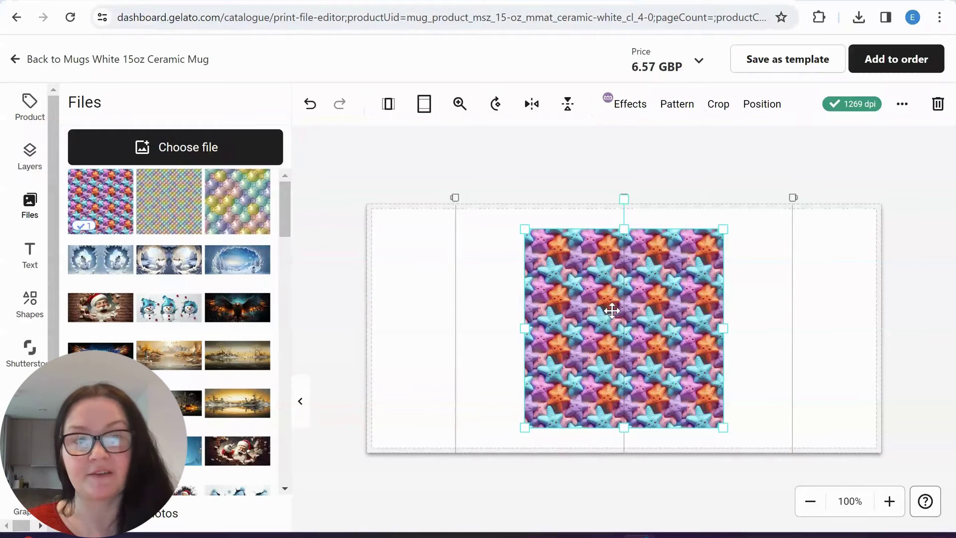
drag(524, 229, 366, 125)
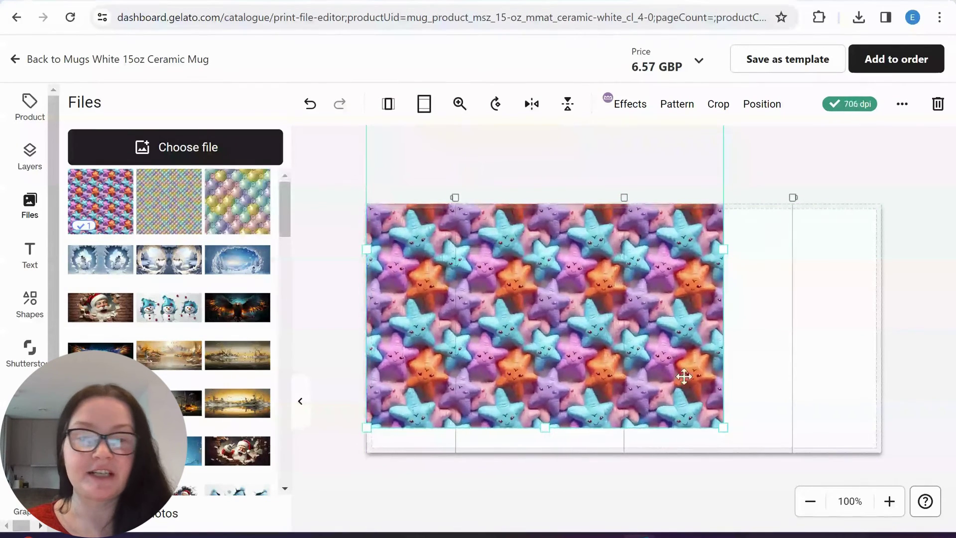
drag(723, 426, 955, 491)
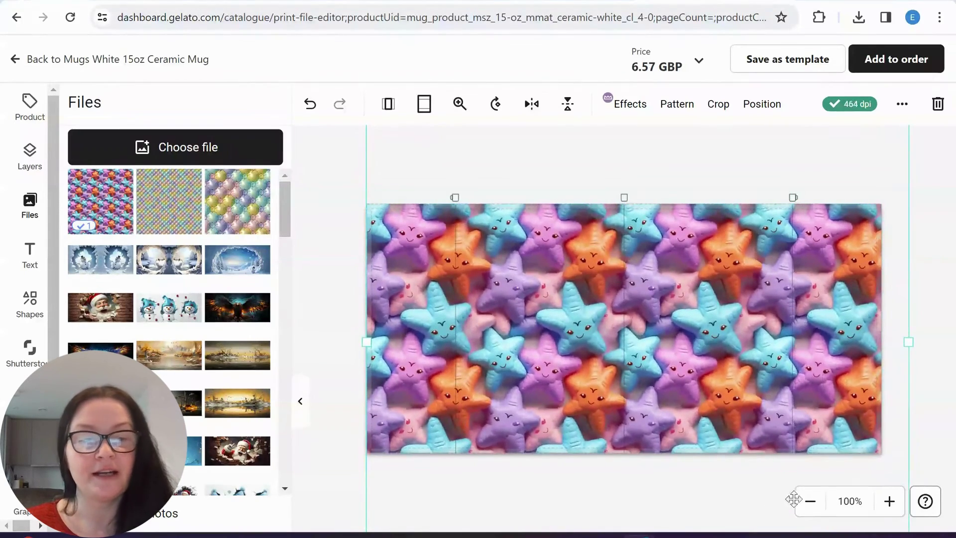
Step: Reposition the starfish pattern and scale it up further so it extends well past both sides of the print area
click(810, 502)
click(810, 501)
click(810, 501)
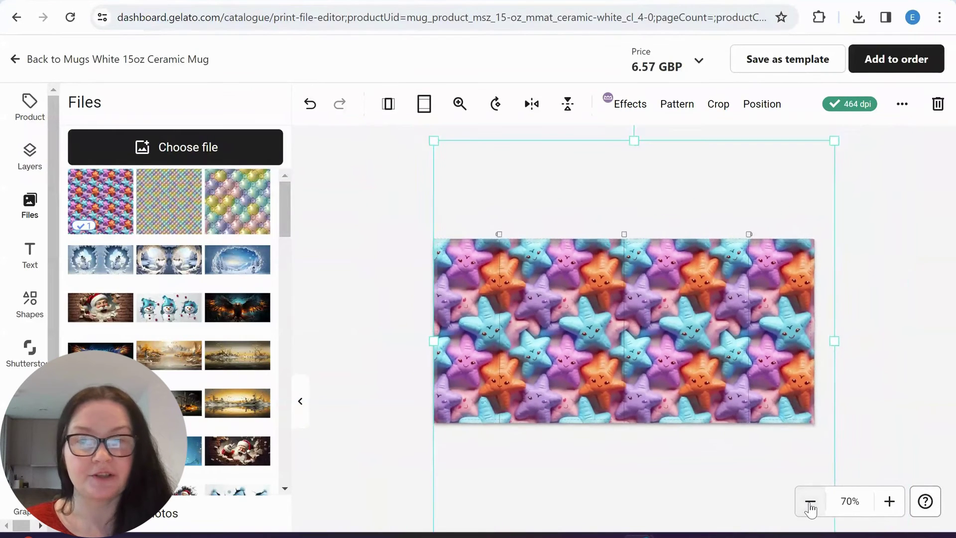
drag(446, 151, 366, 127)
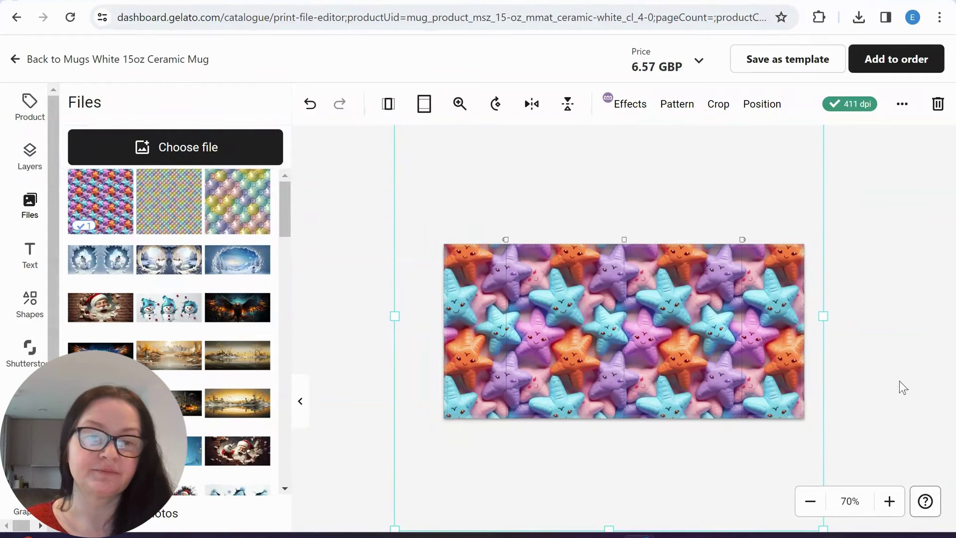
click(823, 314)
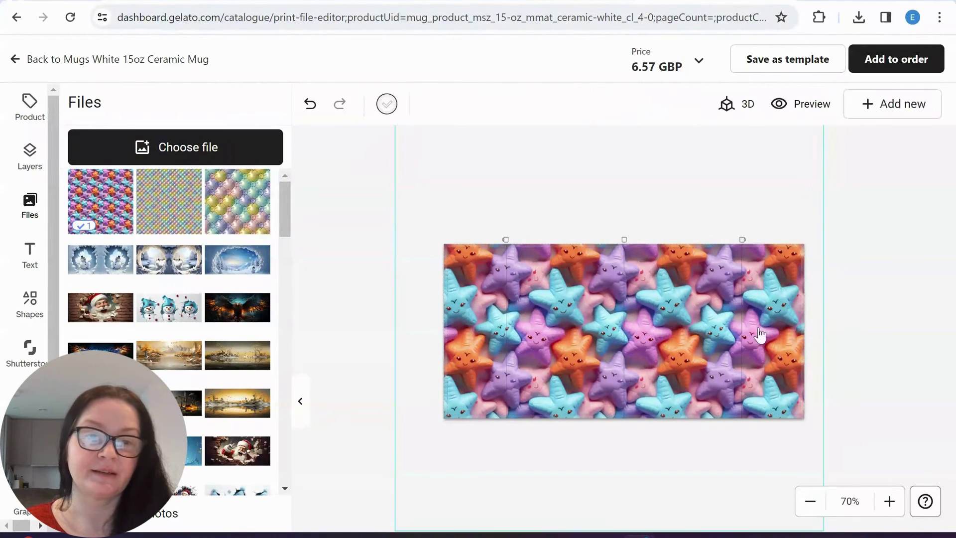
click(799, 340)
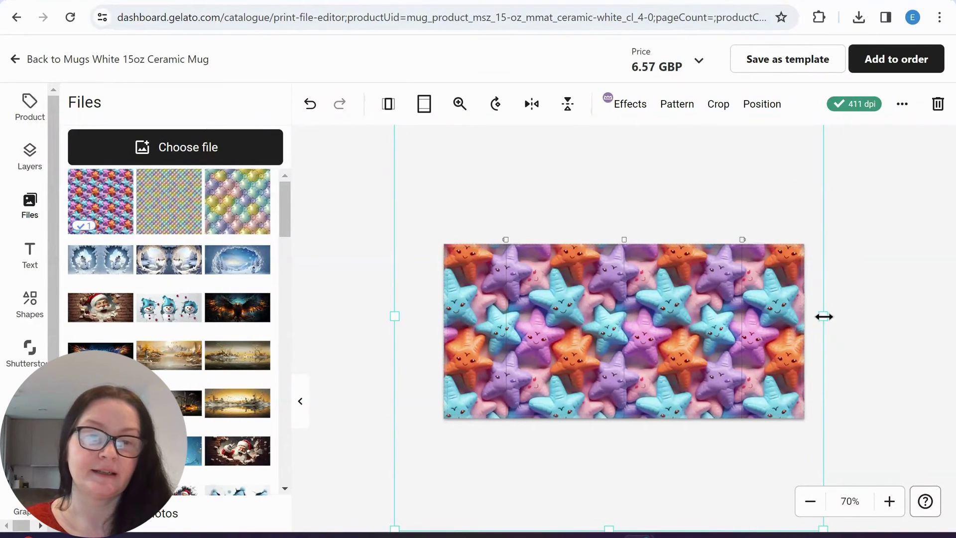
drag(824, 316, 878, 324)
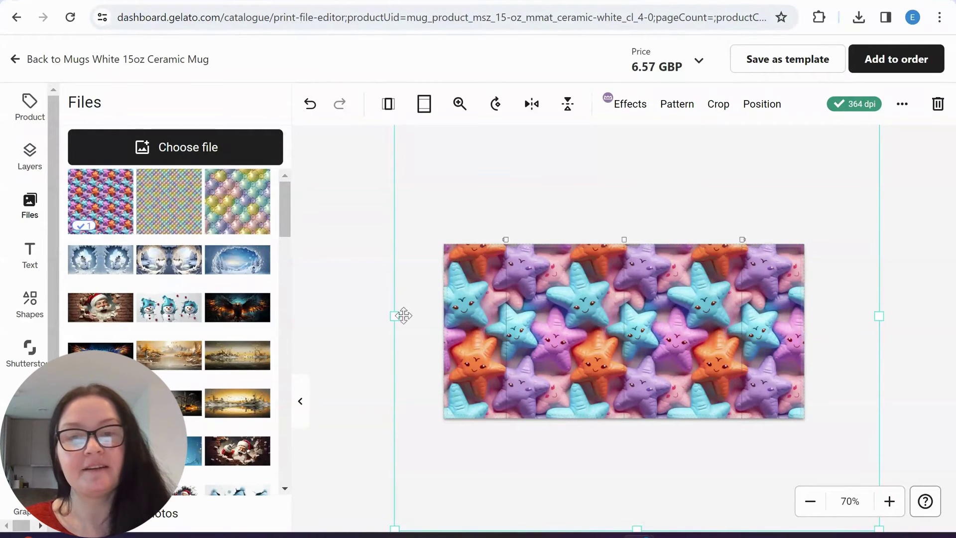
click(348, 354)
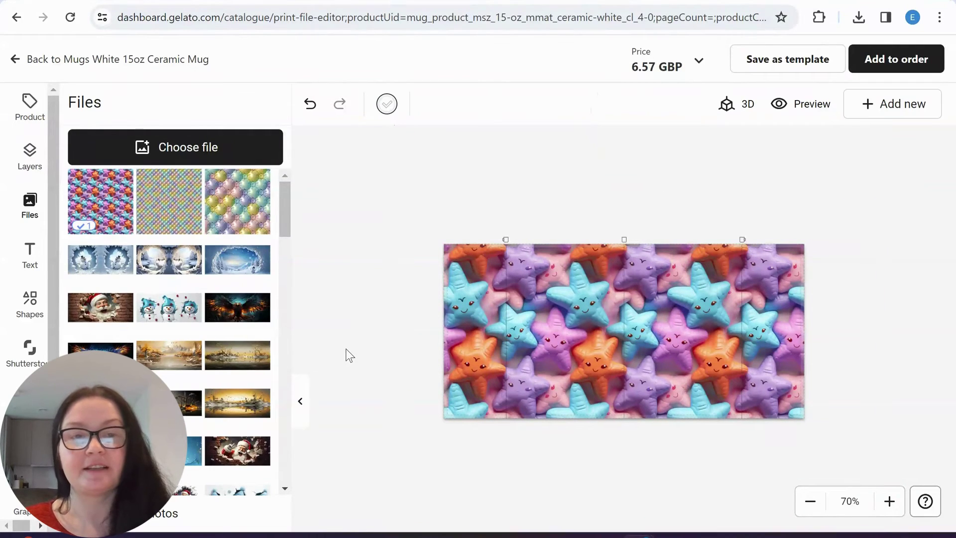
Step: Inspect the starfish mug in the 3D preview from all sides, including the handle, and close the preview
click(738, 105)
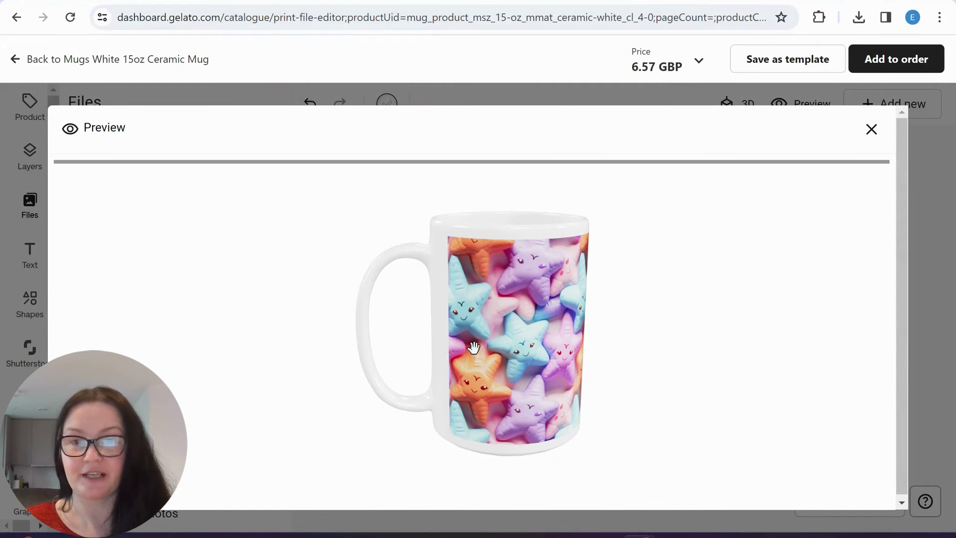
drag(491, 347, 608, 335)
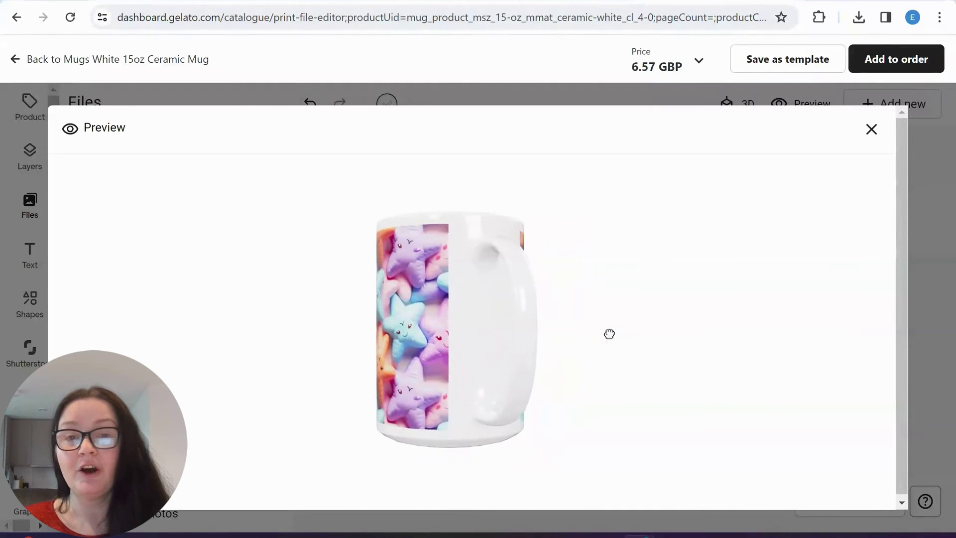
drag(444, 341, 556, 345)
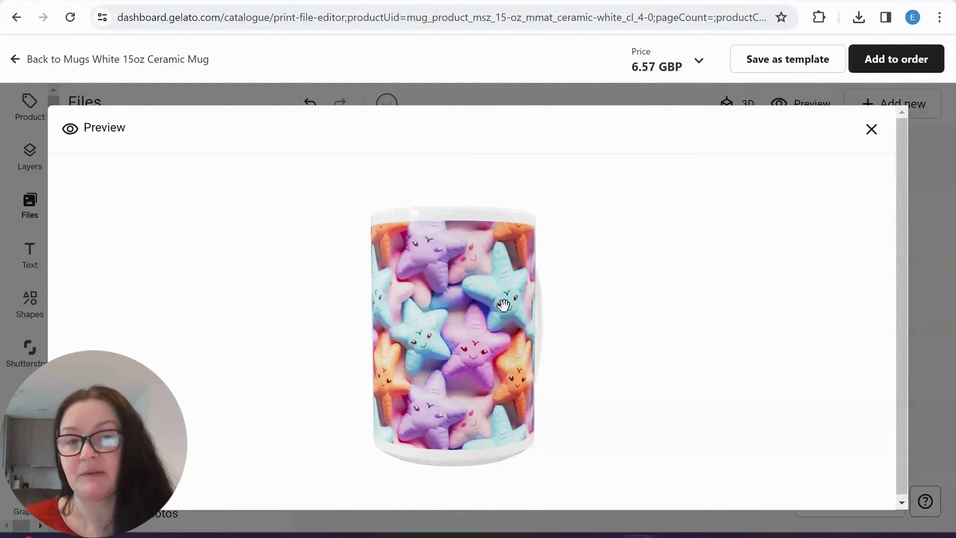
drag(405, 352, 634, 307)
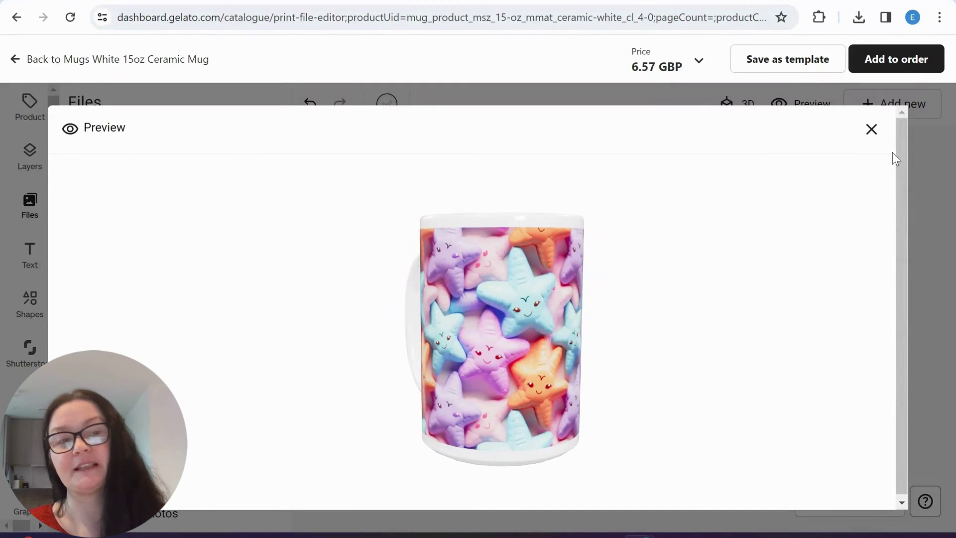
click(870, 130)
Step: Delete the starfish pattern and its empty image placeholder from the mug design
click(591, 314)
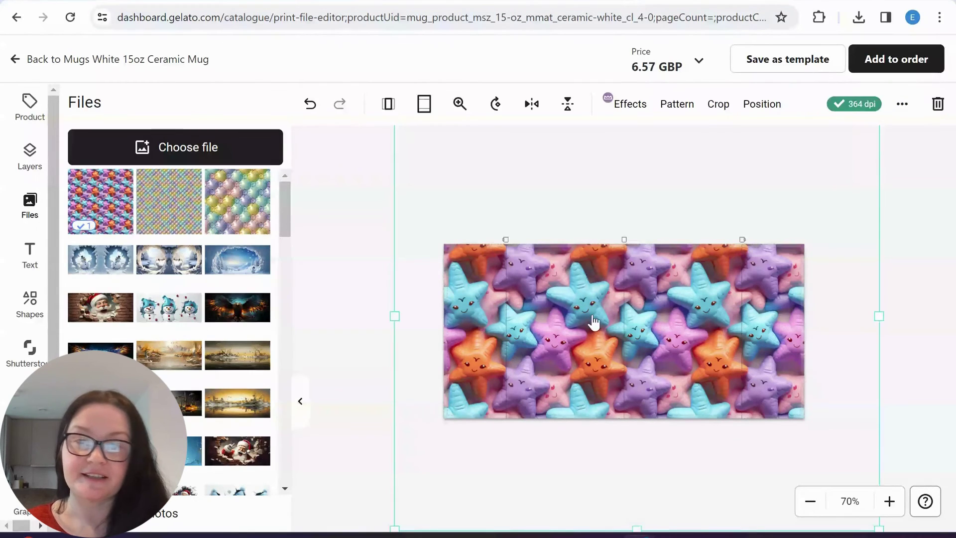
key(Delete)
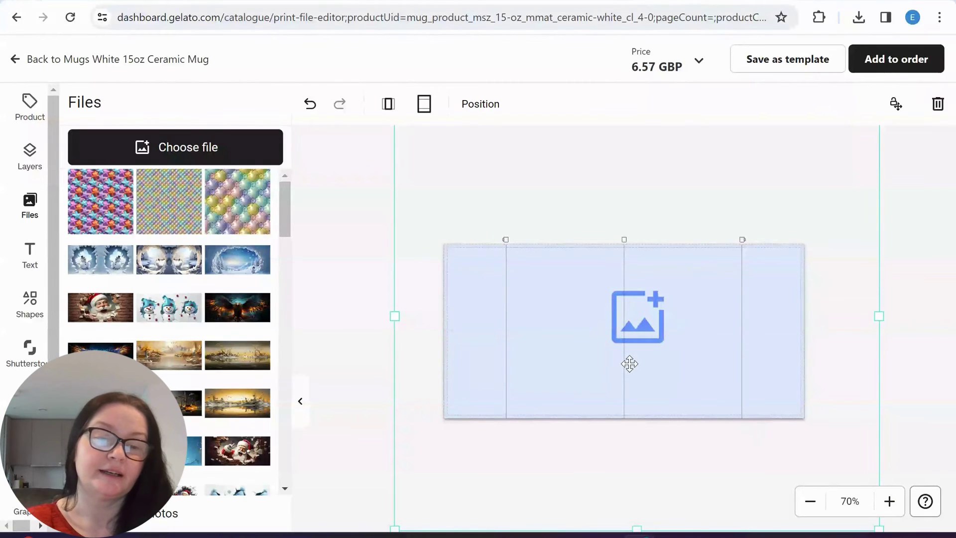
key(Delete)
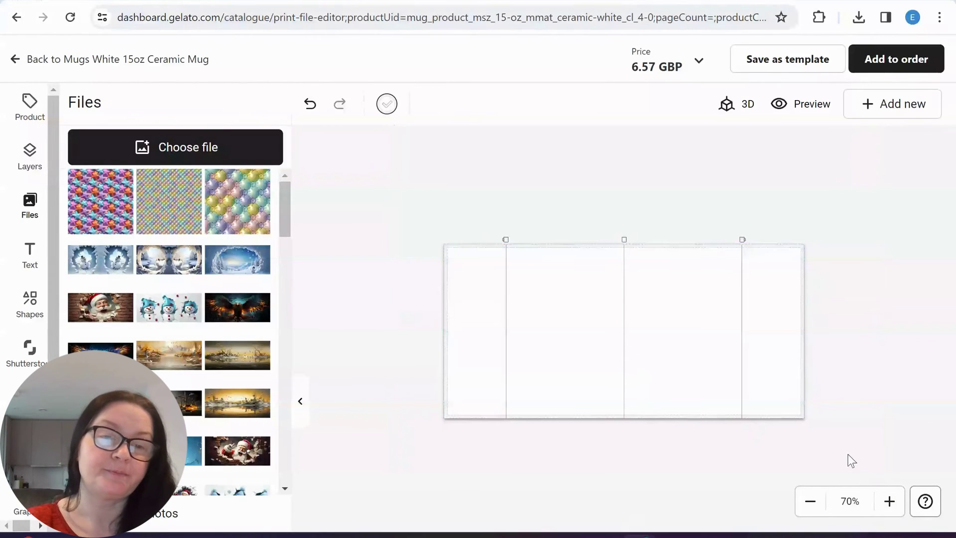
Step: Upload the tiled golden caramel blobs image from the Downloads folder to the design files
click(178, 152)
click(347, 301)
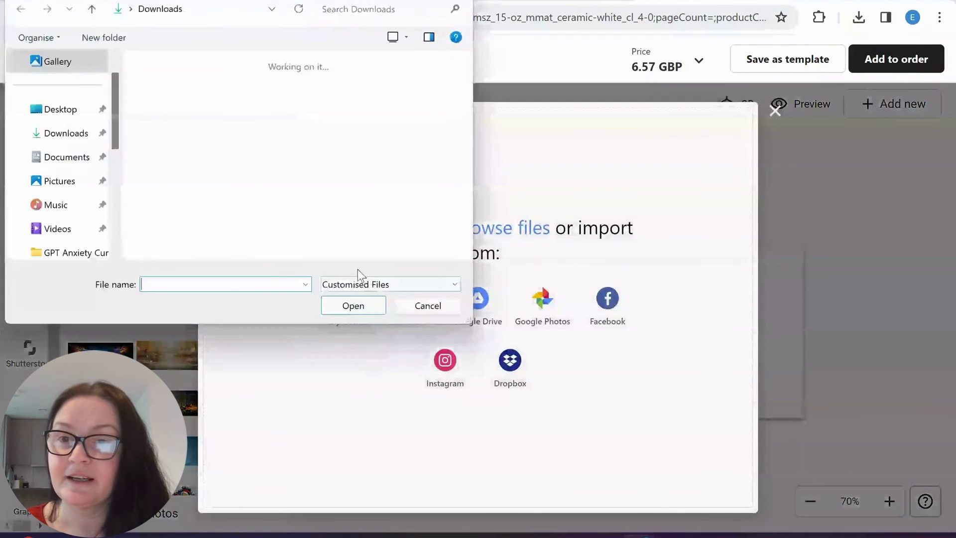
double_click(191, 142)
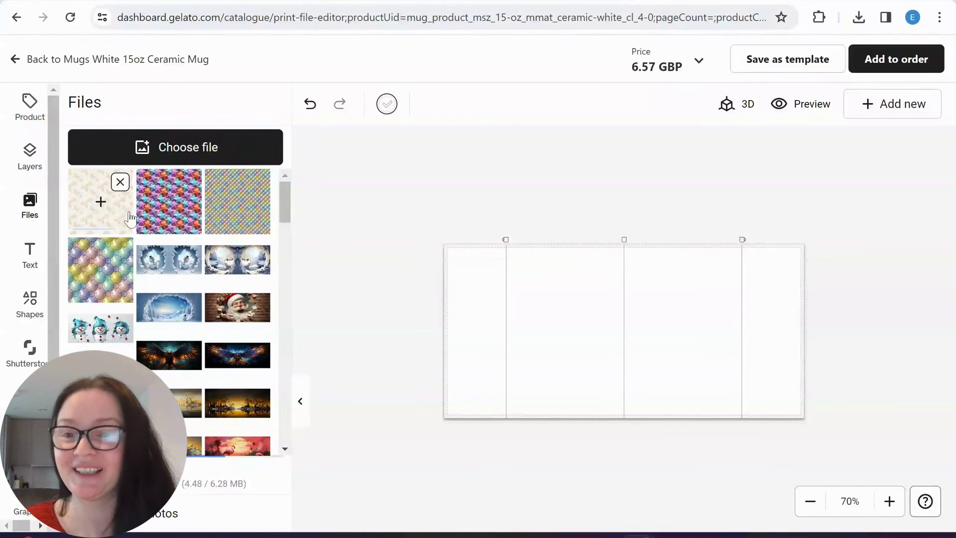
click(100, 202)
click(581, 303)
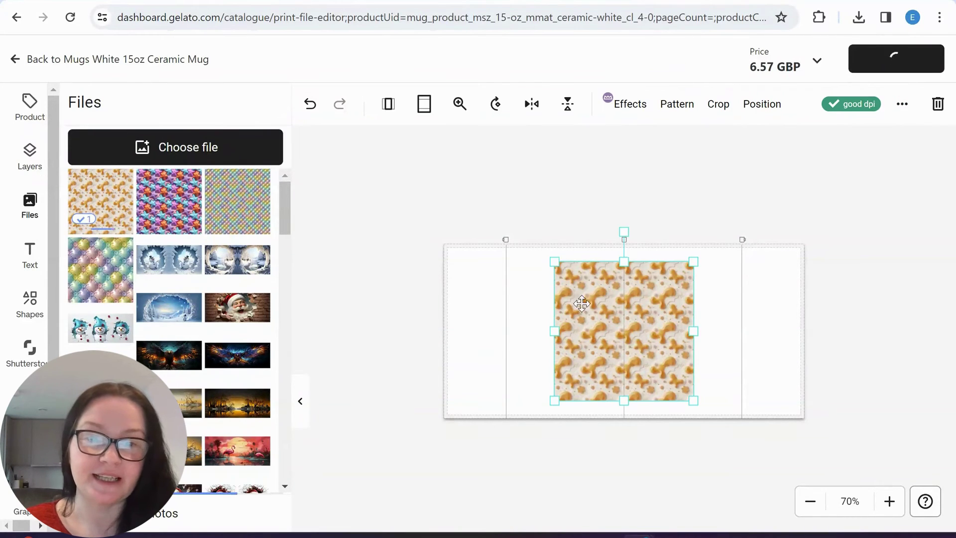
drag(557, 260, 377, 268)
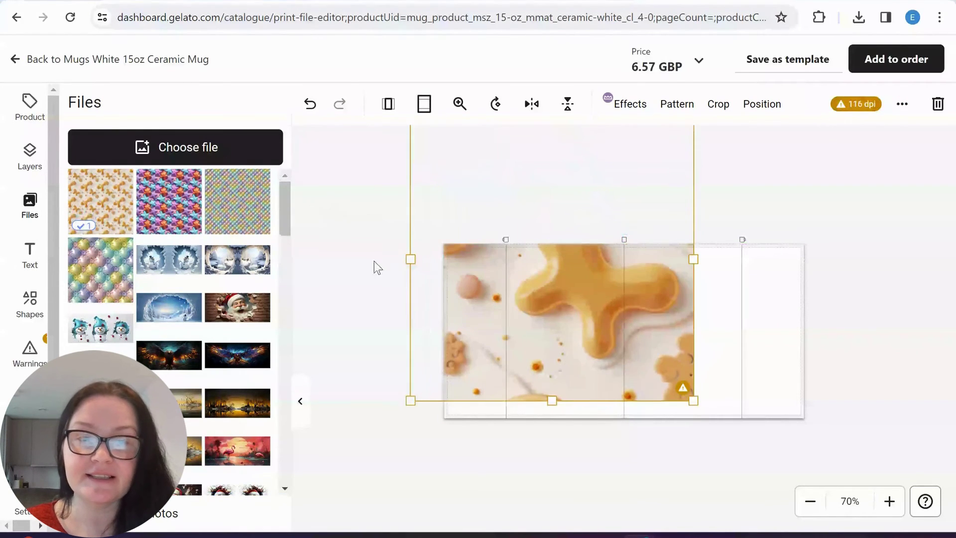
drag(694, 399, 925, 460)
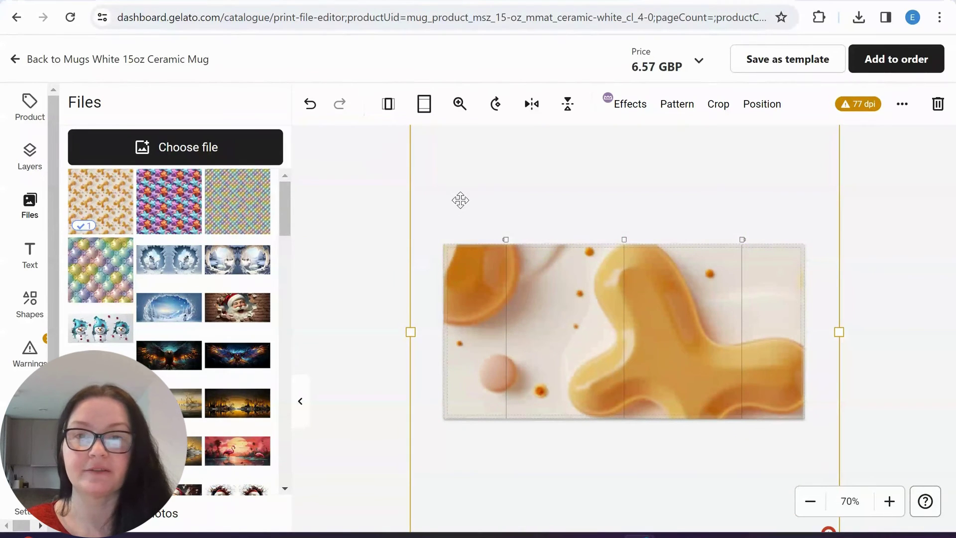
key(Delete)
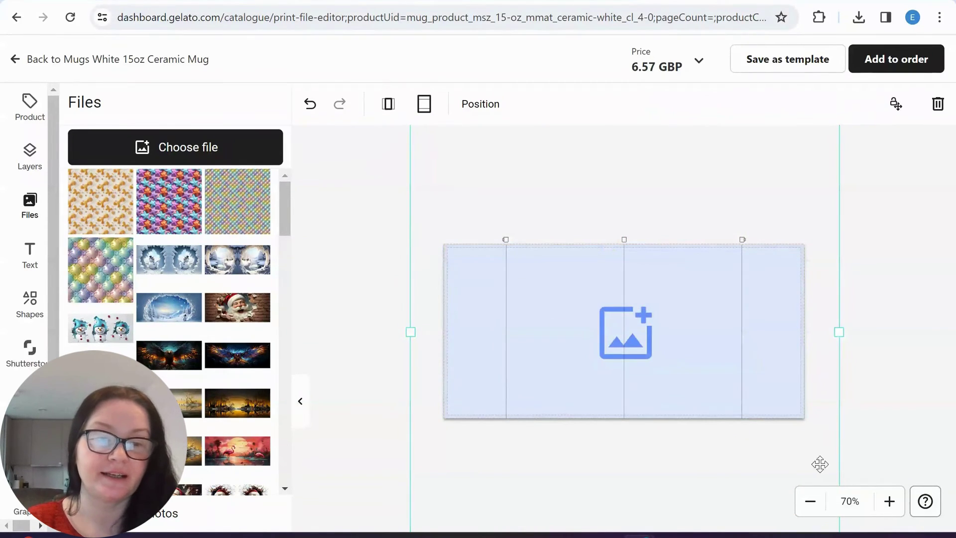
Step: Restore the design view to 100% and place the uploaded golden caramel blobs pattern on the empty mug design
click(889, 501)
click(890, 502)
click(889, 501)
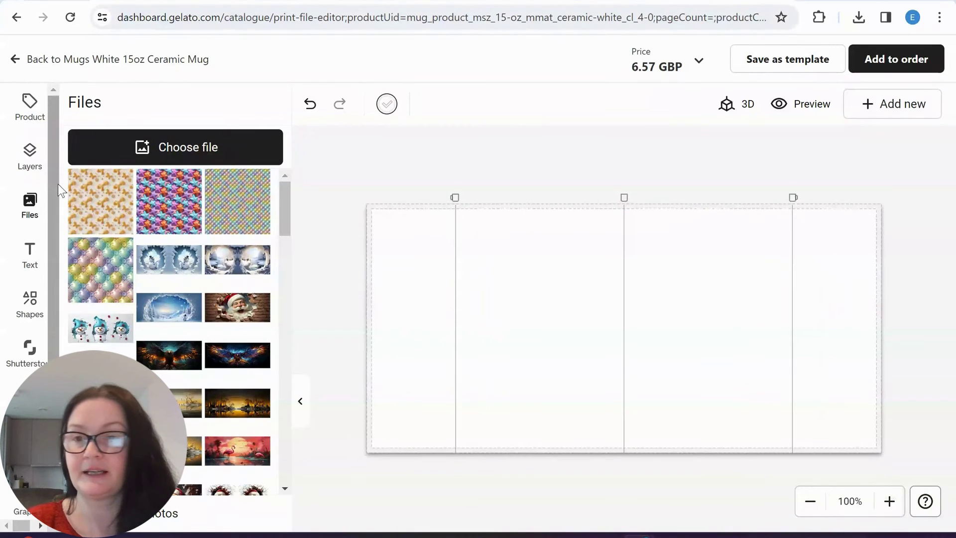
click(114, 215)
click(588, 324)
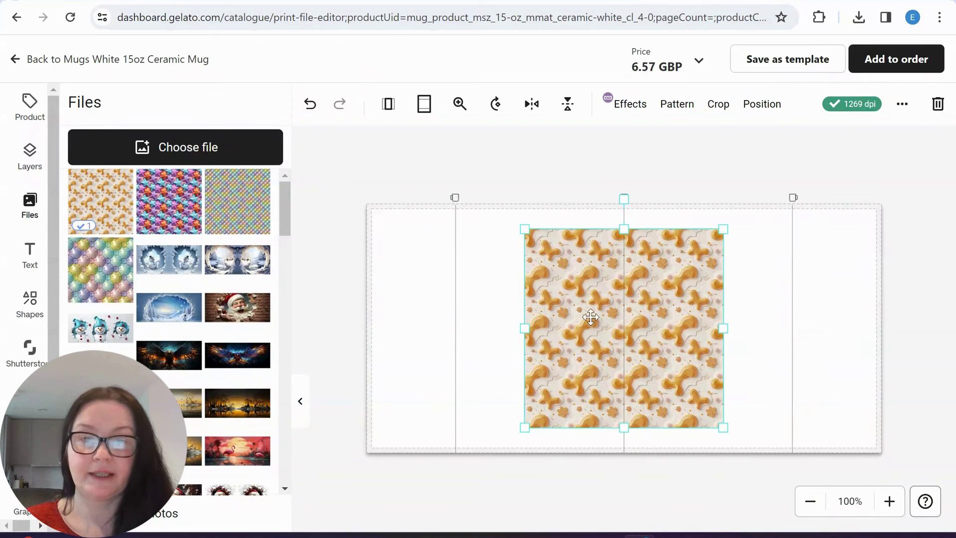
Step: Enlarge and position the golden blobs pattern so it covers the mug's full print area
drag(525, 230, 418, 197)
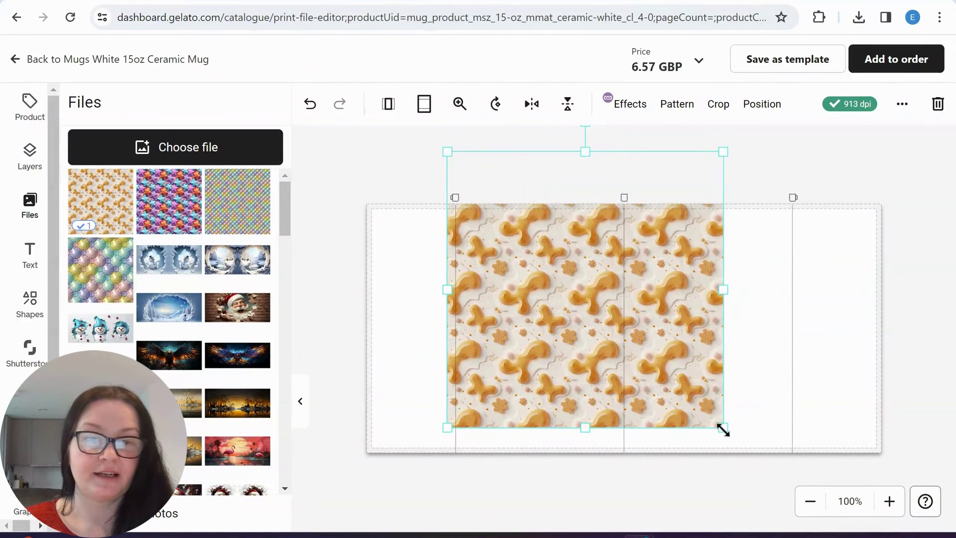
drag(722, 429, 921, 502)
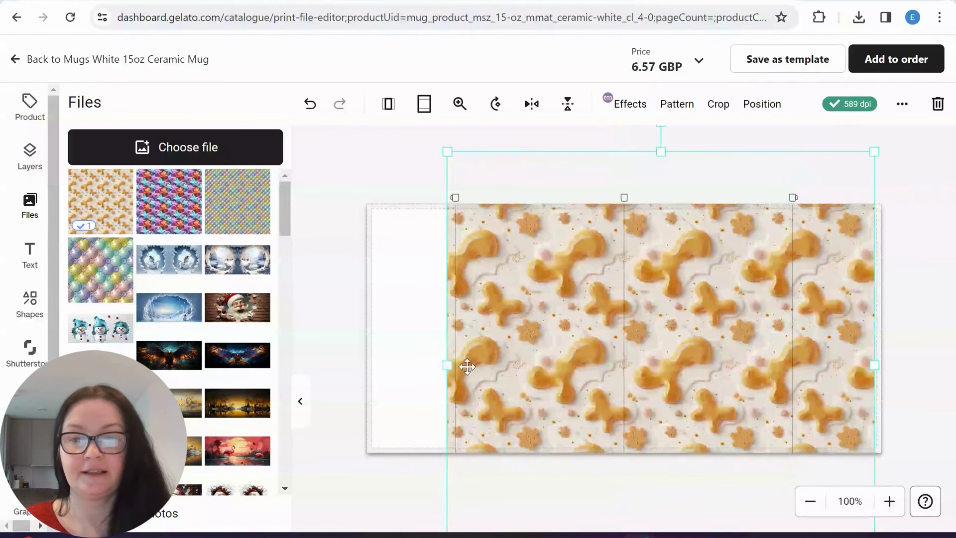
drag(447, 365, 305, 343)
drag(535, 332, 551, 332)
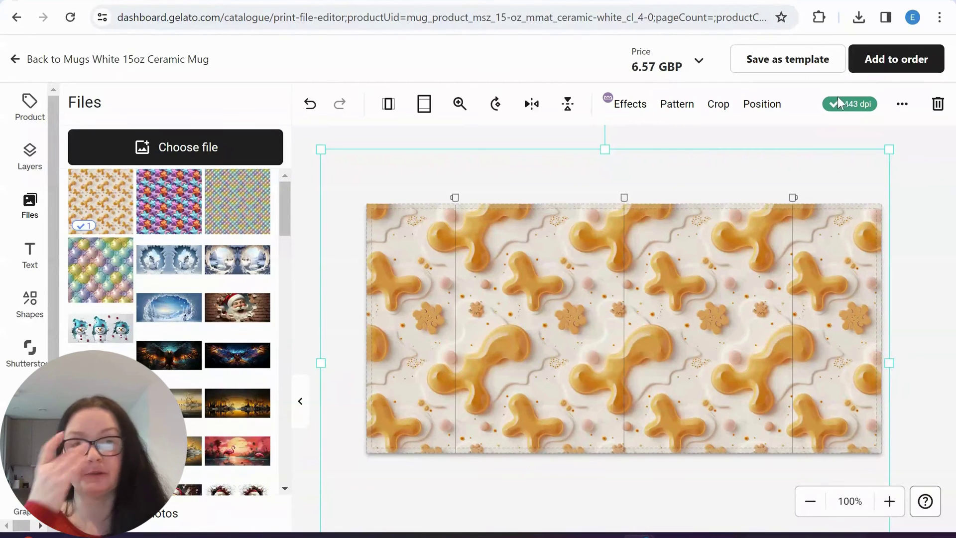
Step: Preview the golden blobs mug design in 3D, rotate the mug to inspect the pattern on all sides, and close the preview
mouse_move(867, 101)
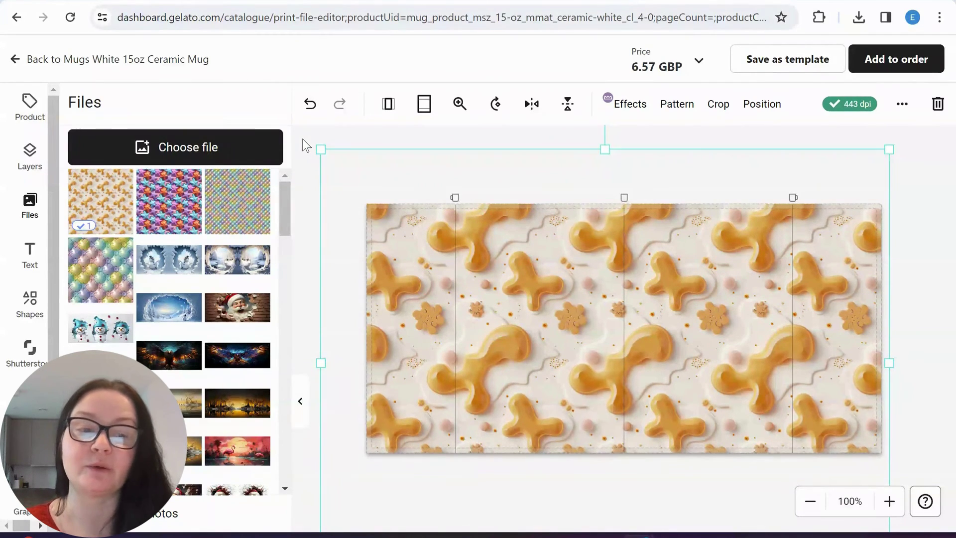
click(363, 133)
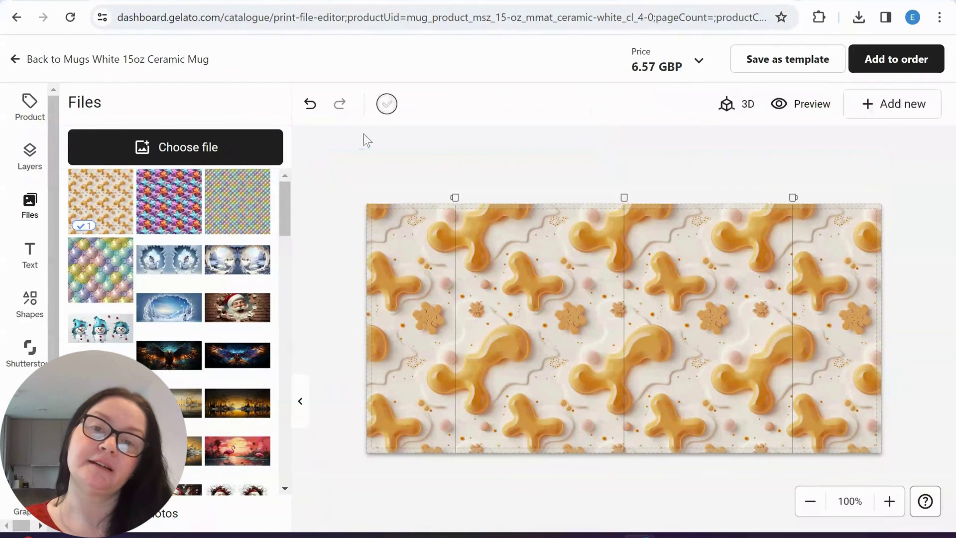
click(741, 105)
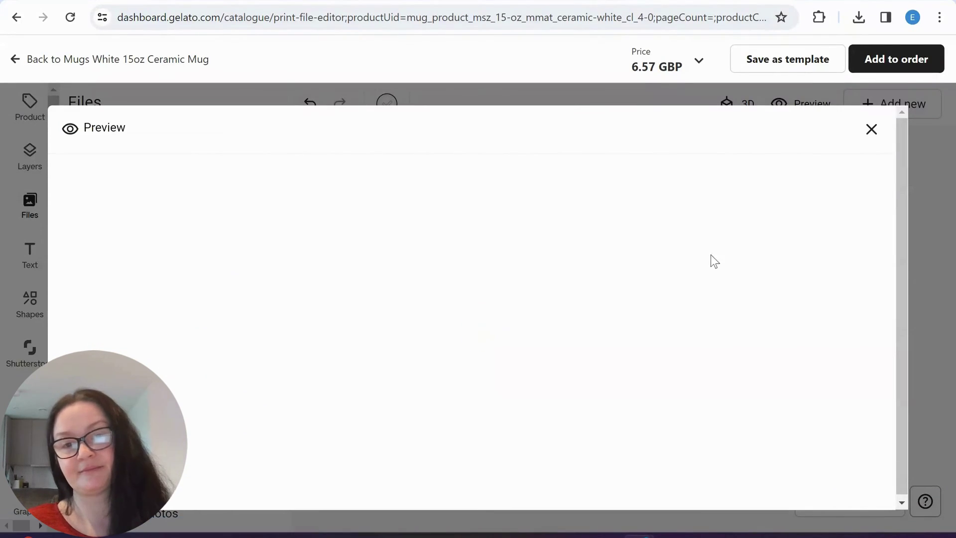
mouse_move(525, 315)
mouse_down()
mouse_move(450, 297)
mouse_move(337, 298)
mouse_move(528, 300)
mouse_up()
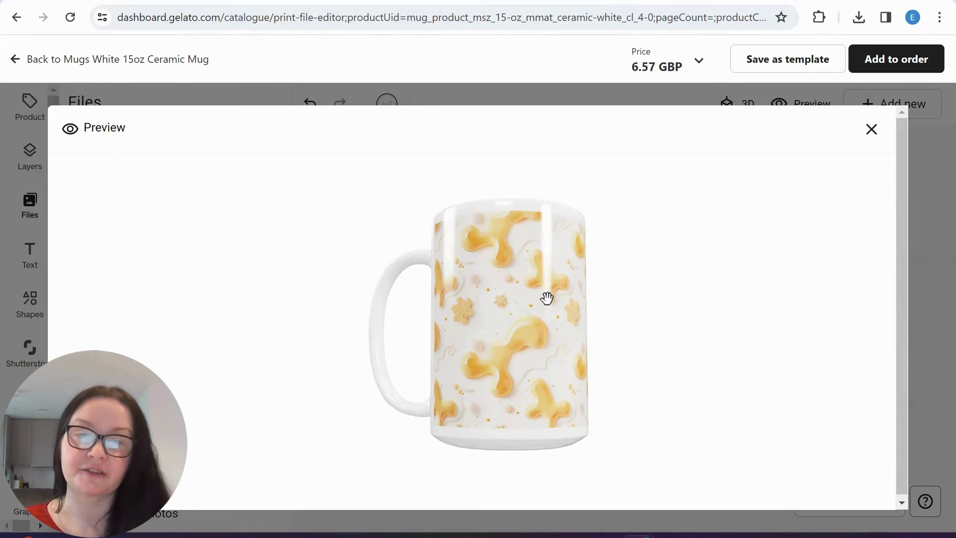
drag(595, 313, 758, 346)
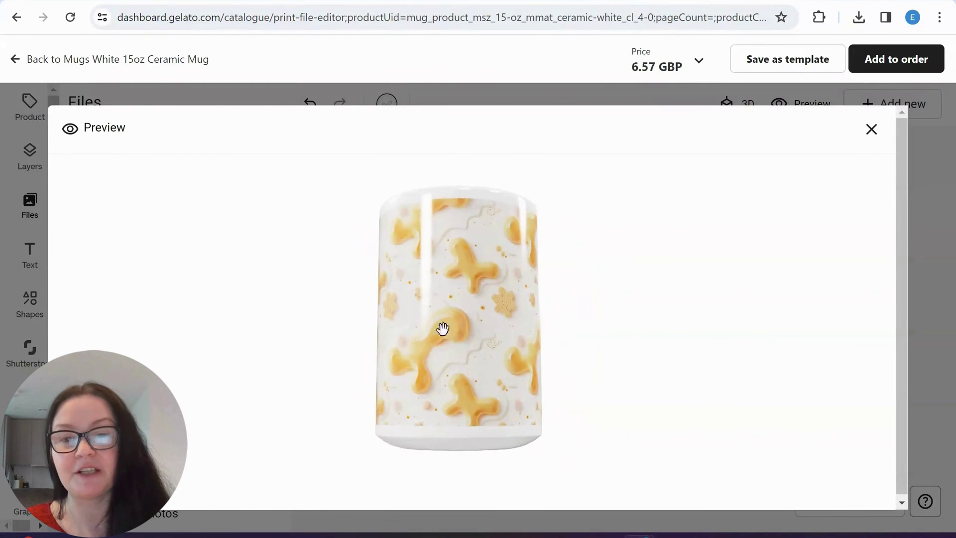
drag(441, 327, 595, 328)
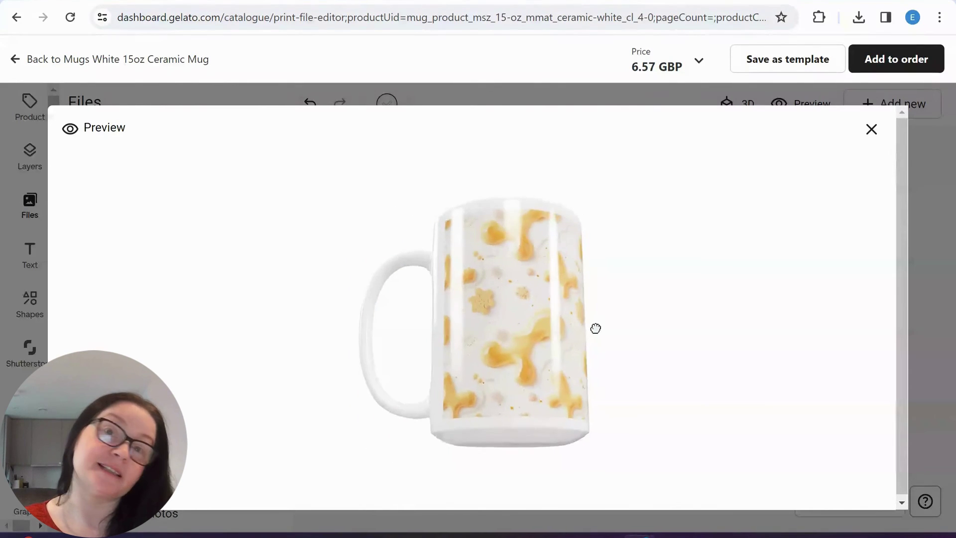
drag(529, 334, 460, 337)
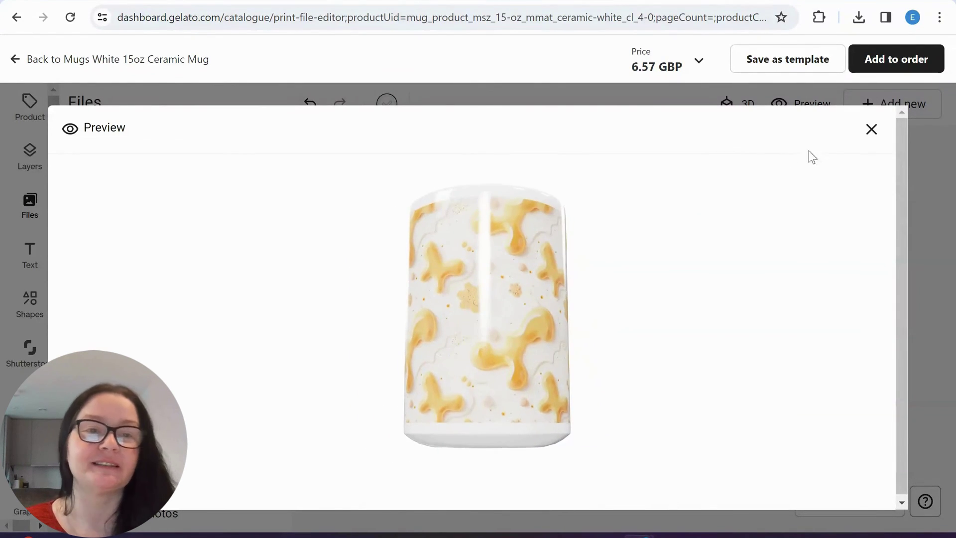
click(871, 130)
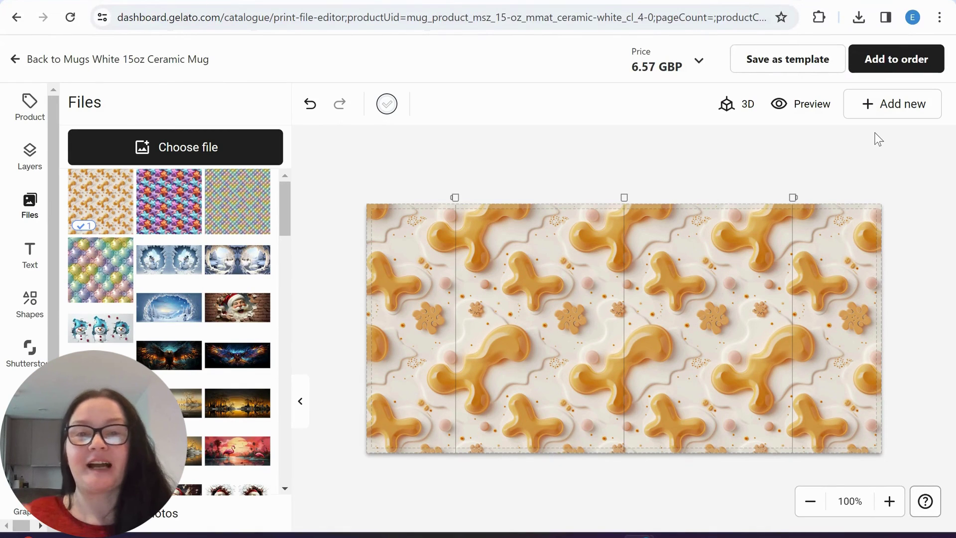